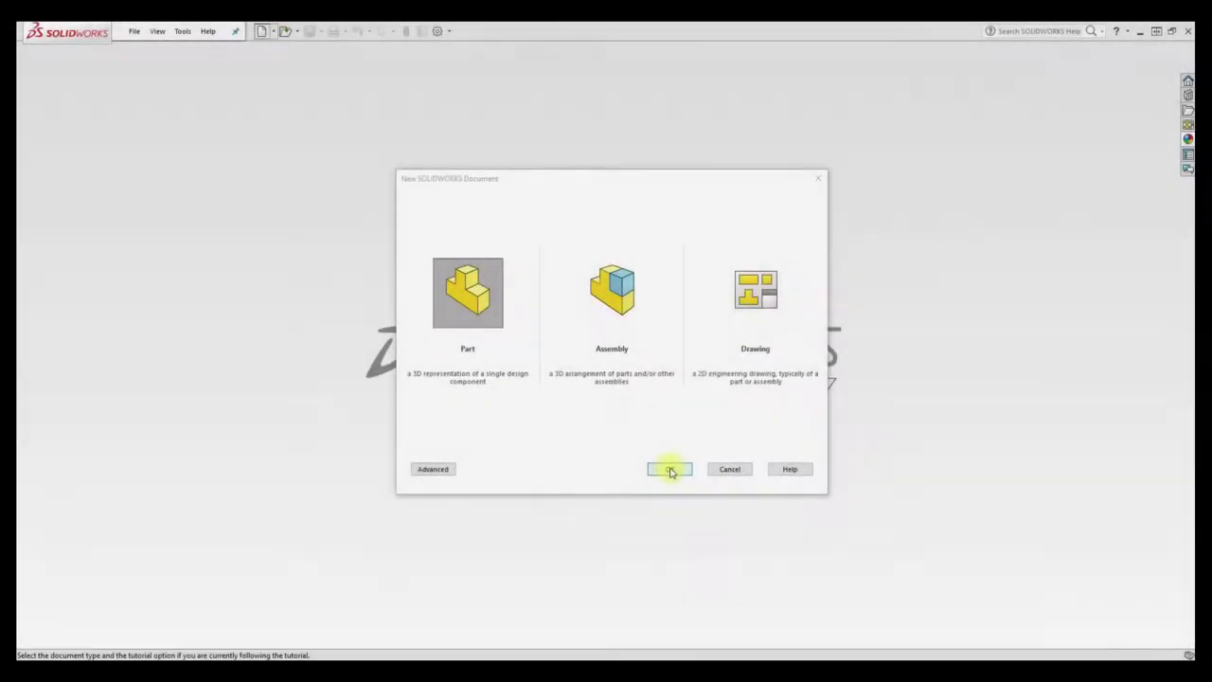
Create a new blank Part document from the New SOLIDWORKS Document dialog.
click(670, 471)
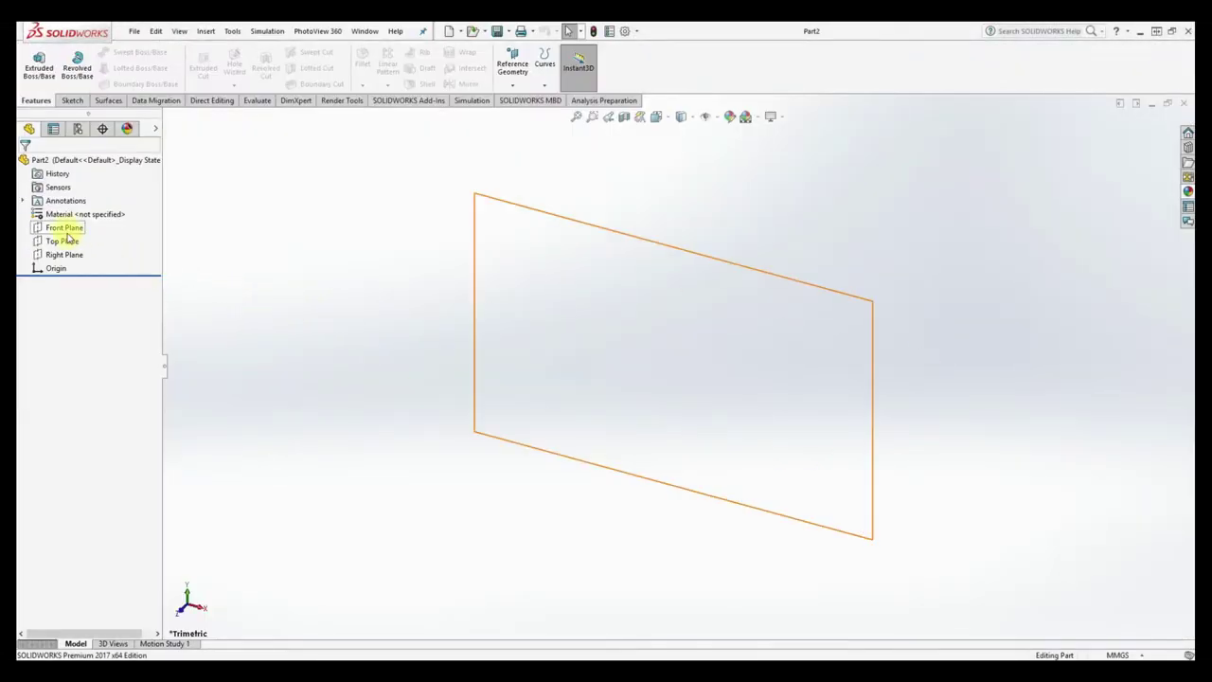
Start a sketch on the Front Plane, viewed face-on.
click(66, 230)
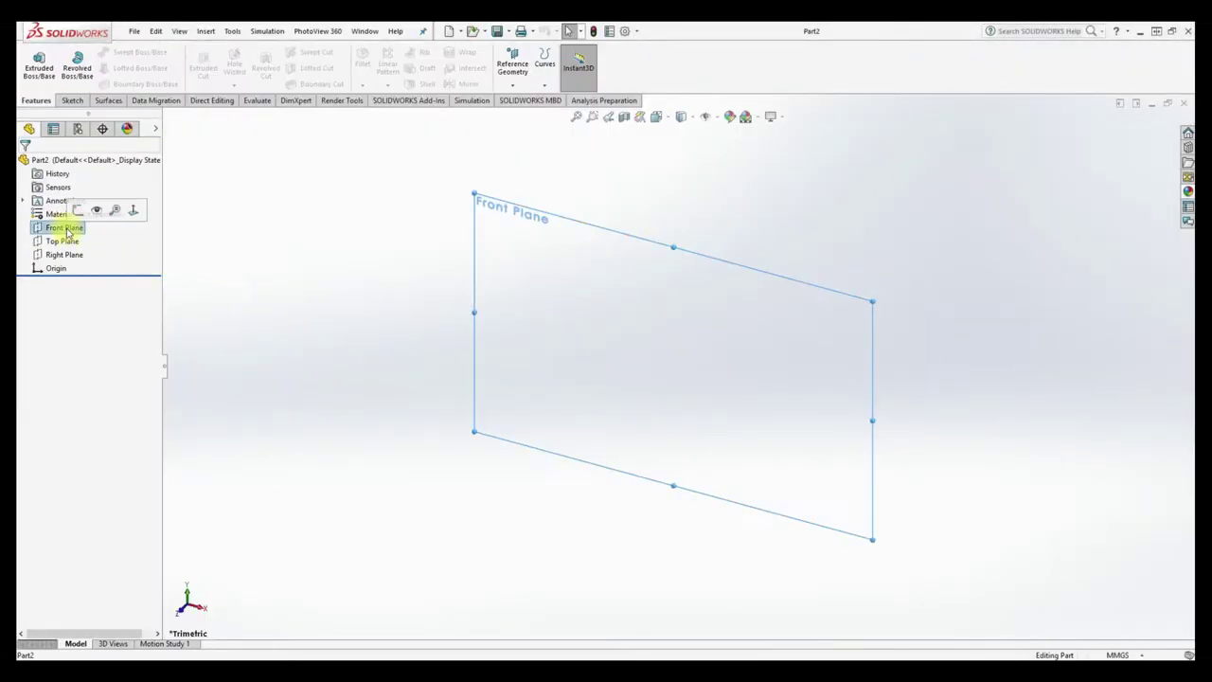
click(131, 210)
right_click(75, 228)
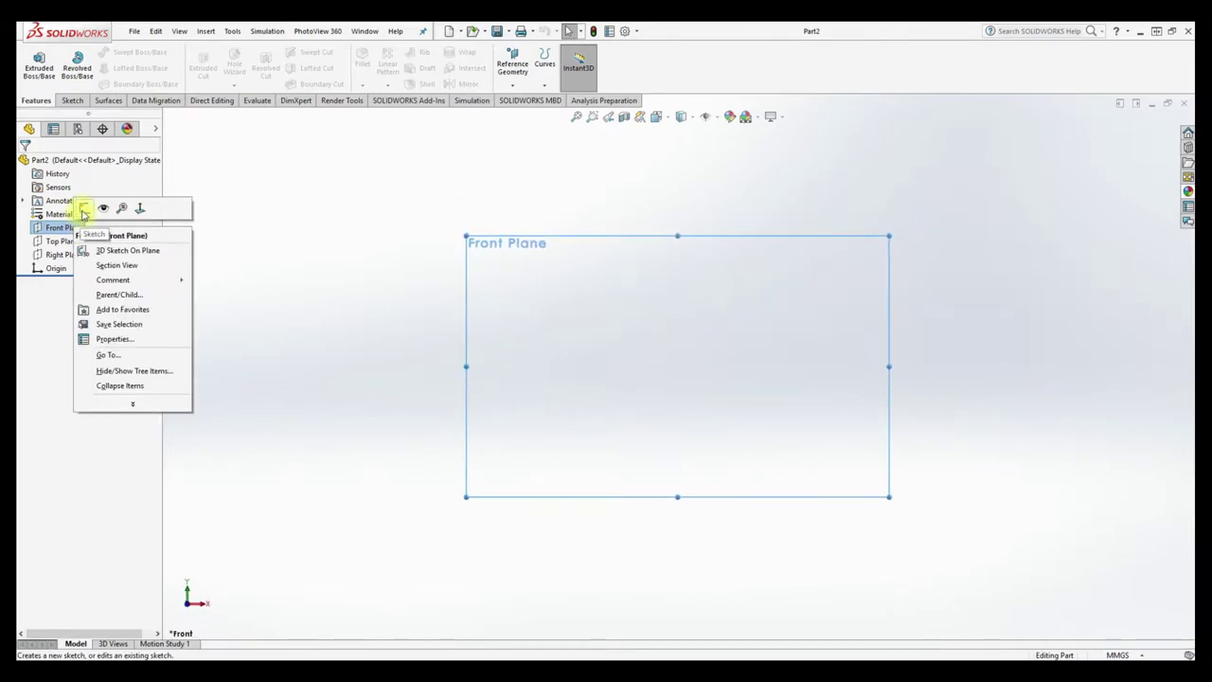
click(83, 210)
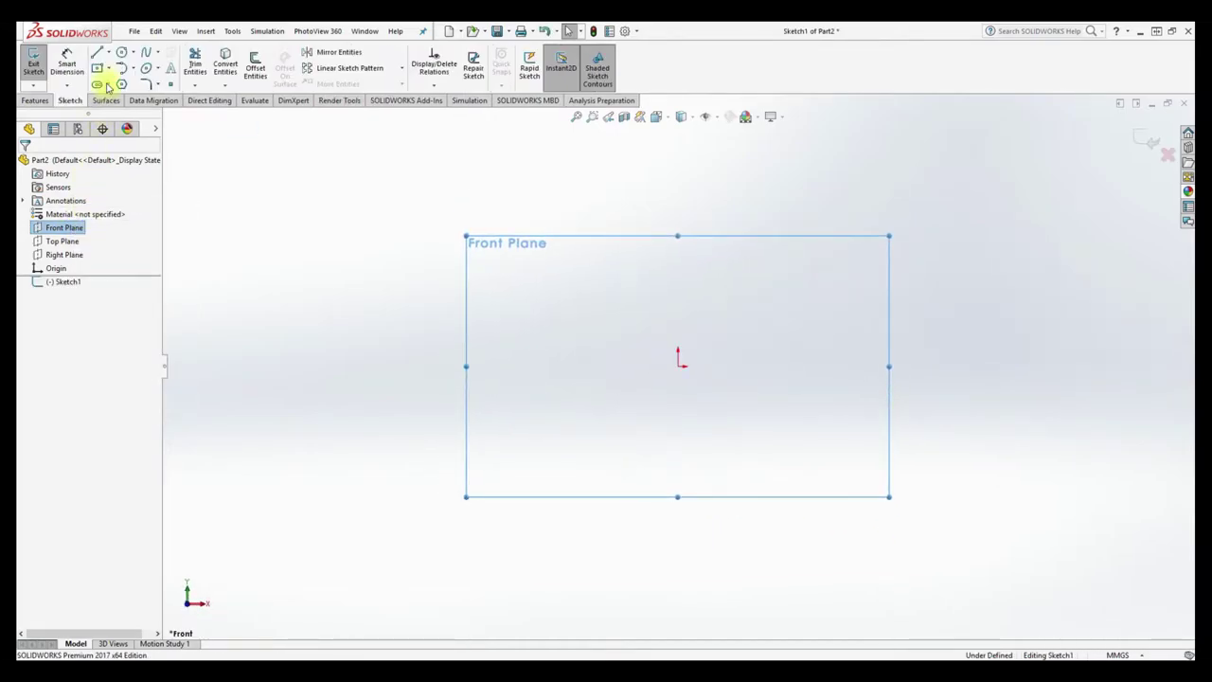
Draw a vertical construction centerline through the origin and make it infinite length.
click(110, 55)
click(123, 80)
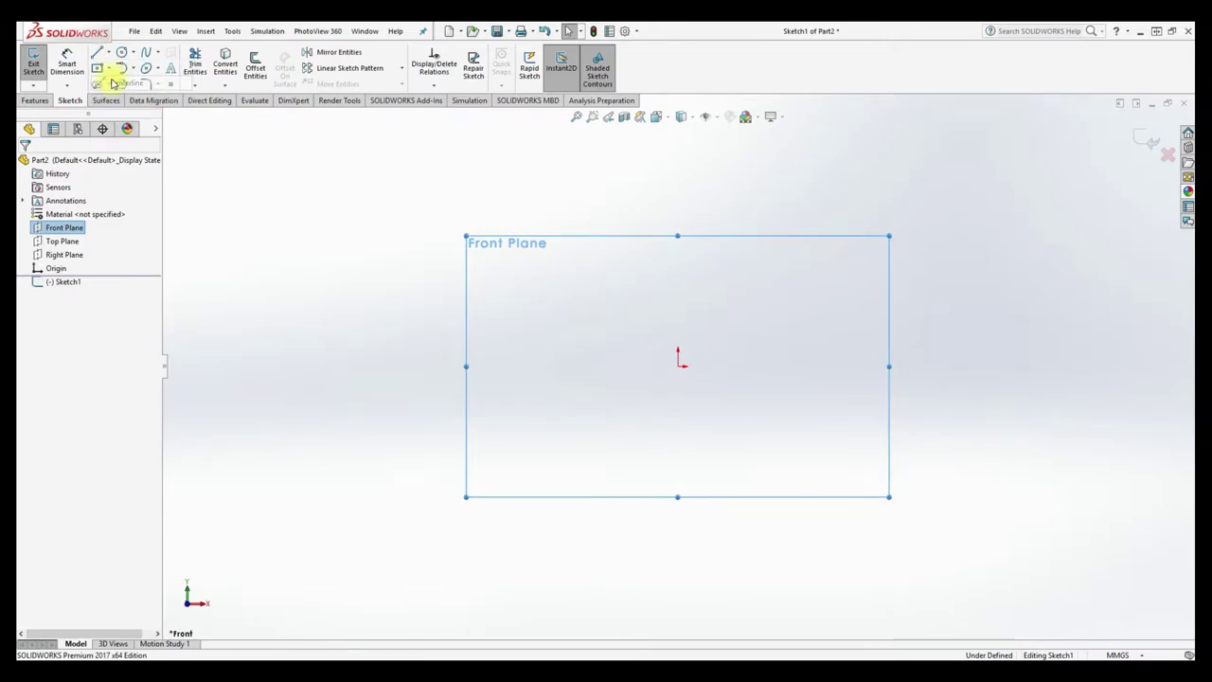
click(678, 204)
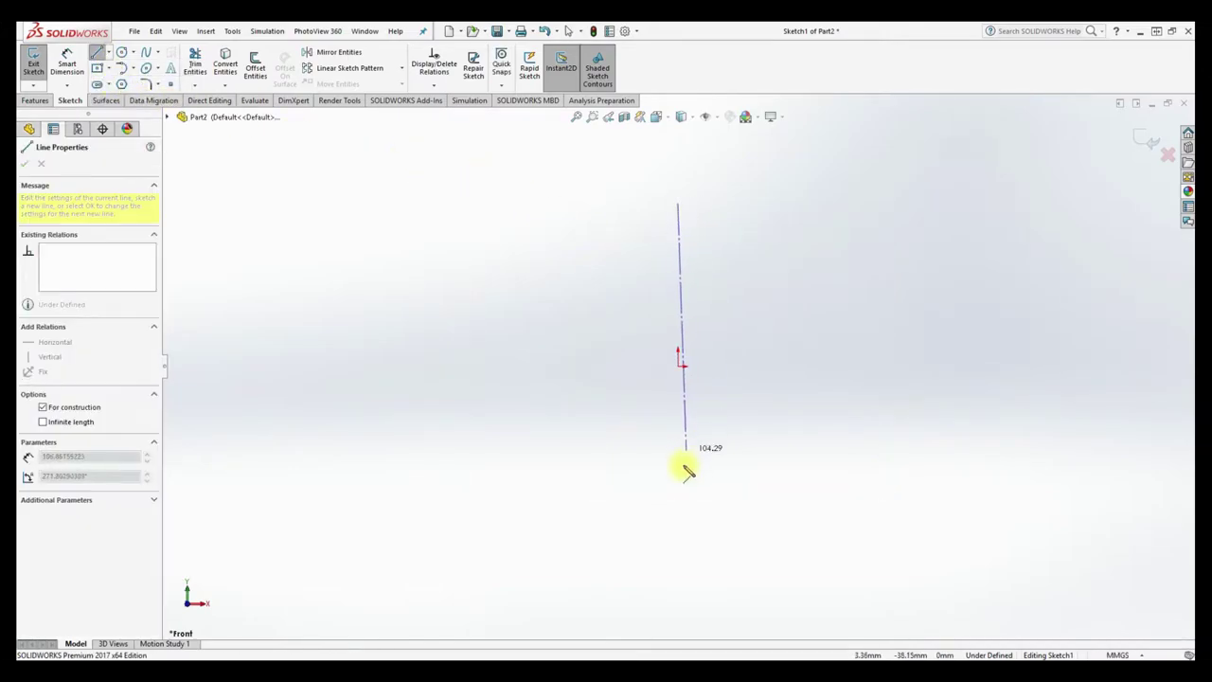
click(678, 482)
right_click(681, 483)
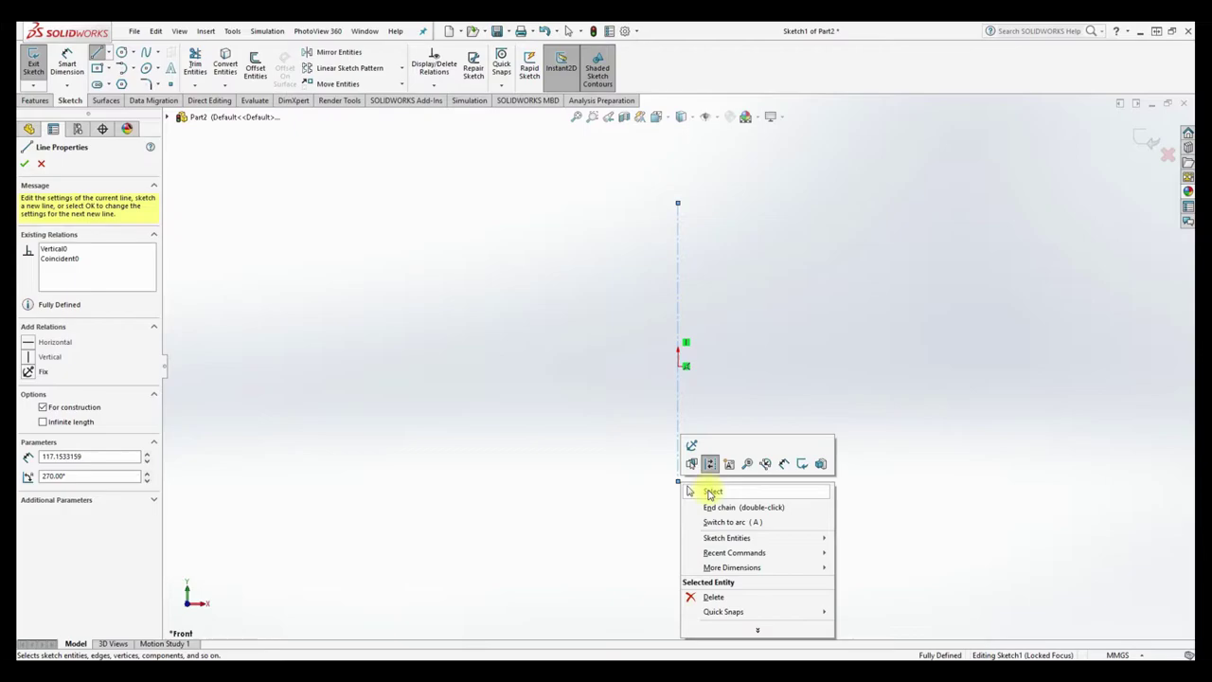
click(710, 492)
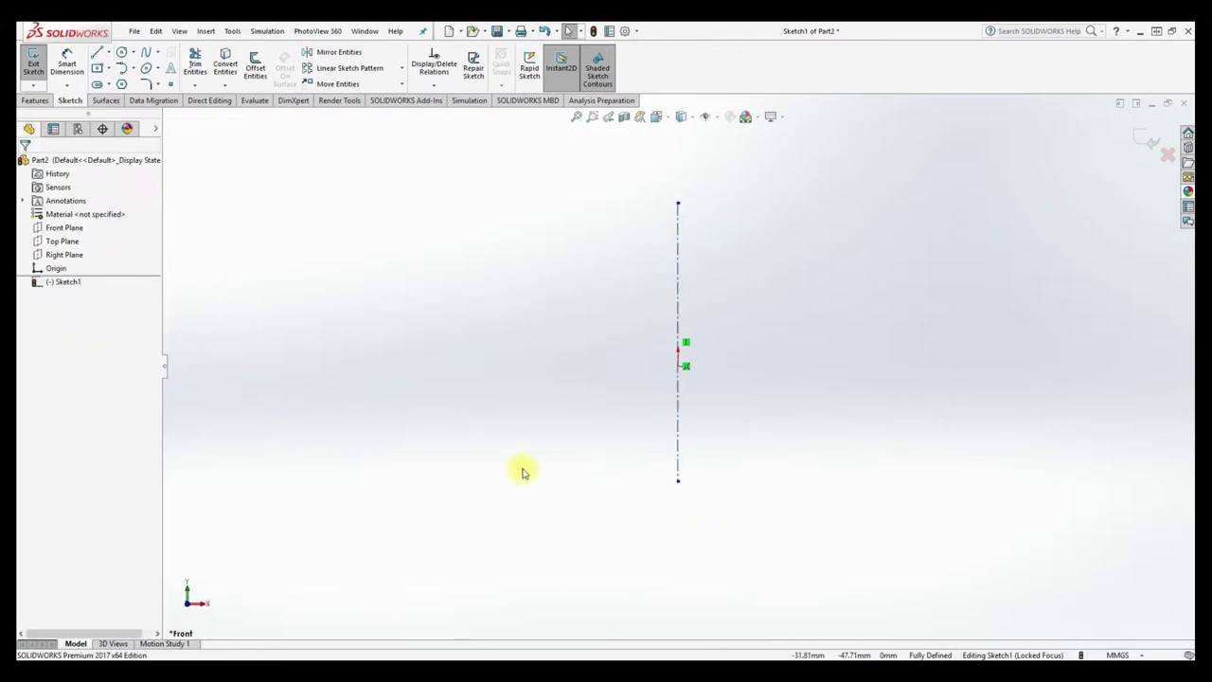
click(681, 275)
click(43, 373)
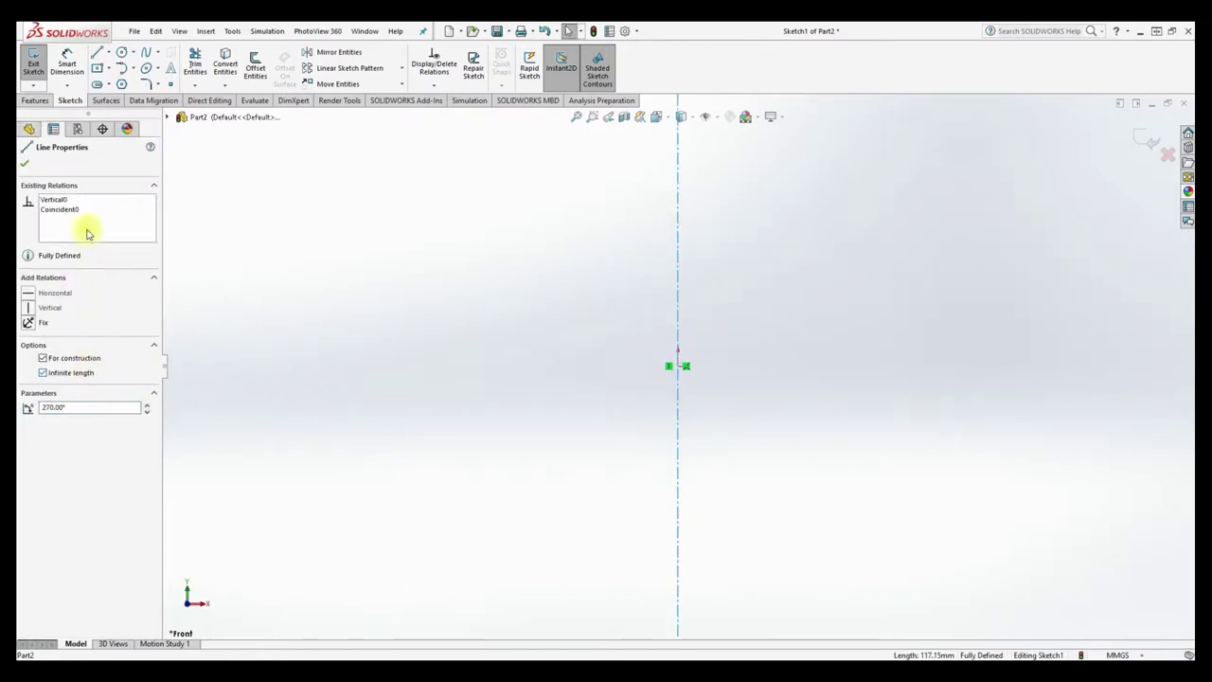
click(108, 53)
click(116, 80)
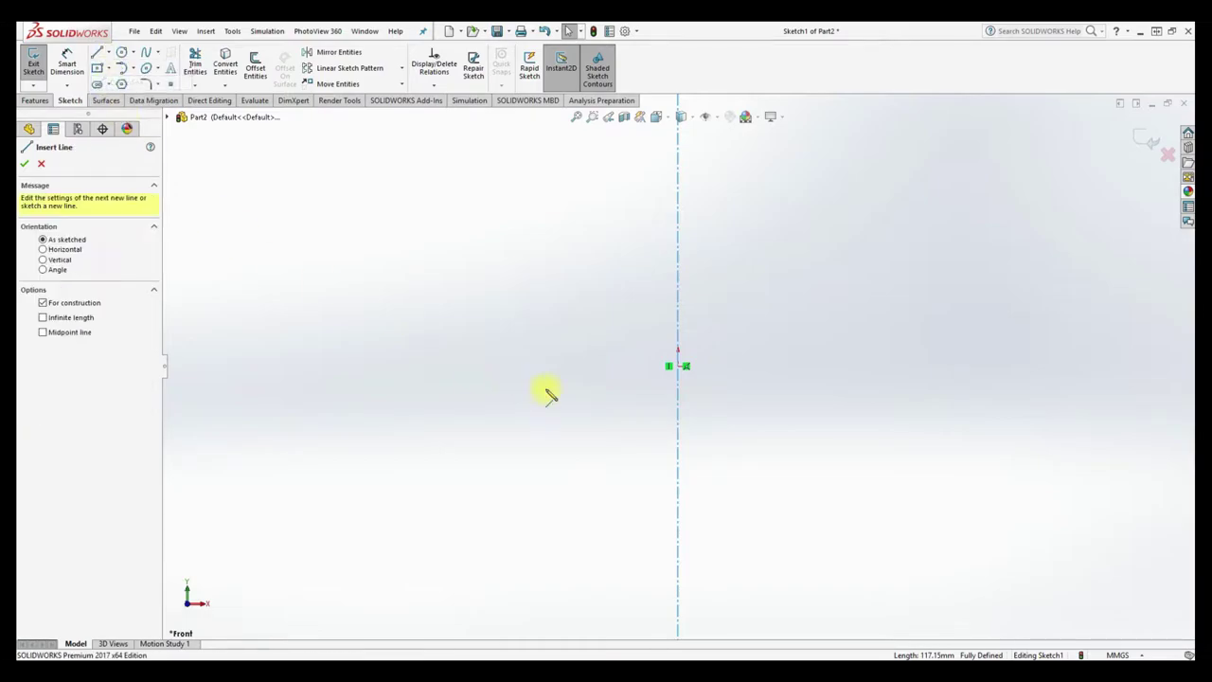
Draw a horizontal centerline from the origin to the left and dimension it 100 mm.
click(678, 367)
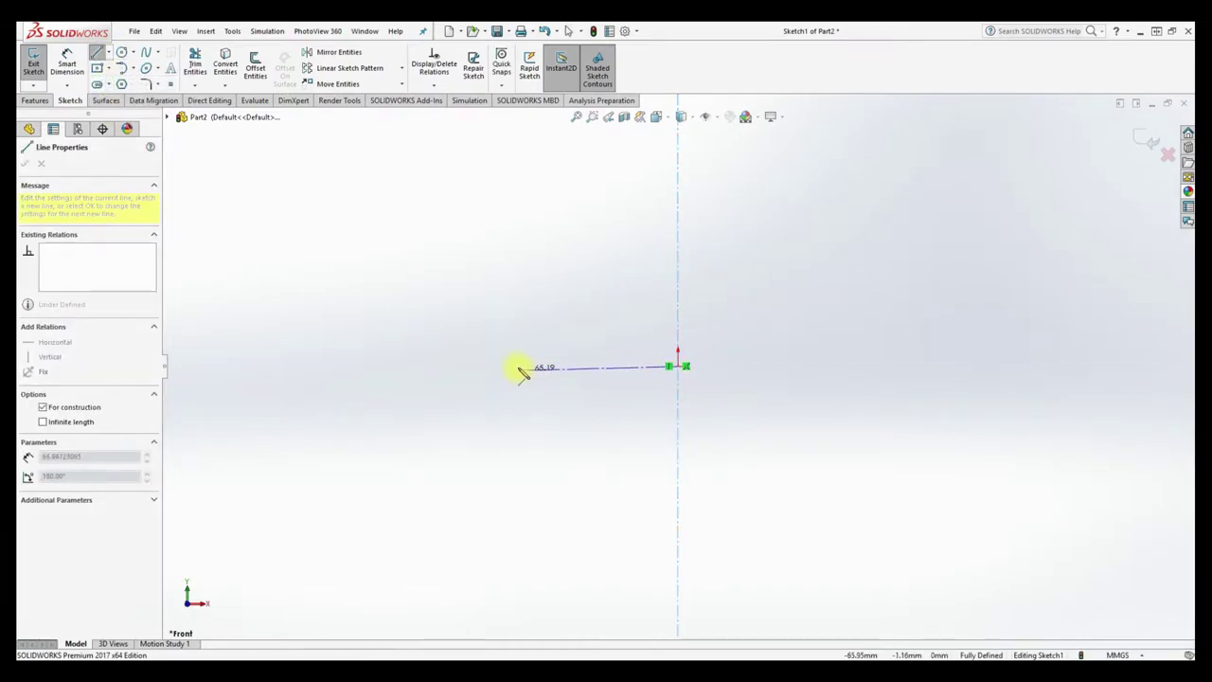
click(512, 368)
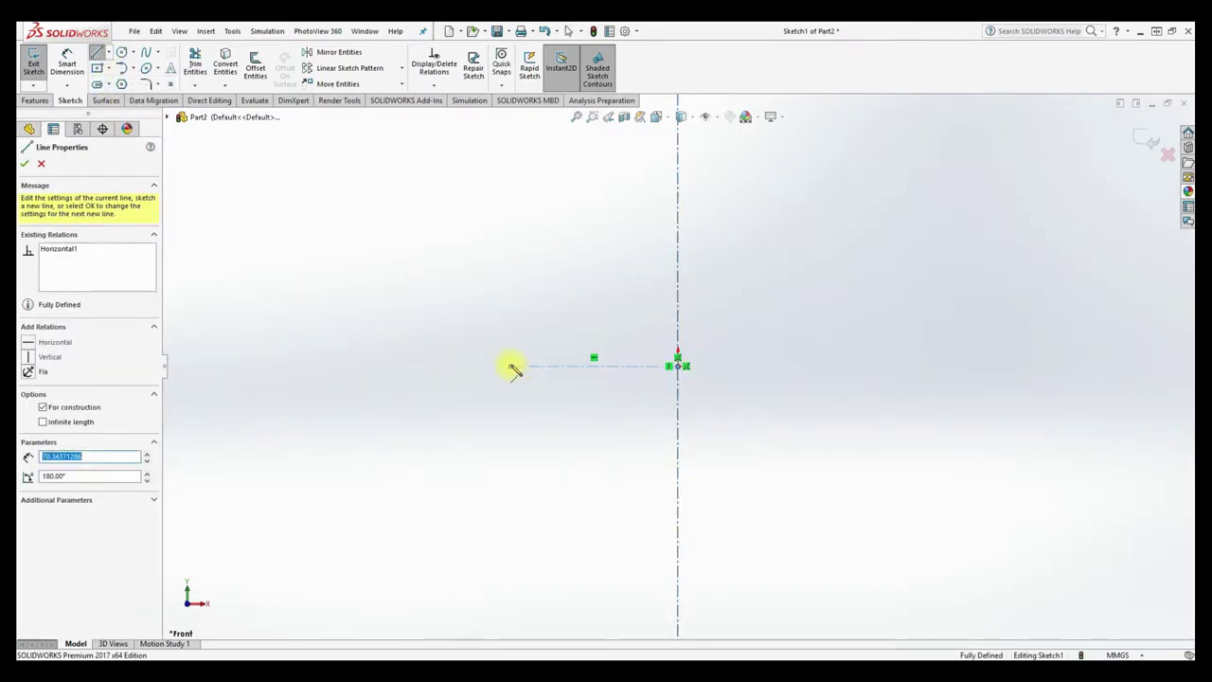
right_click(512, 368)
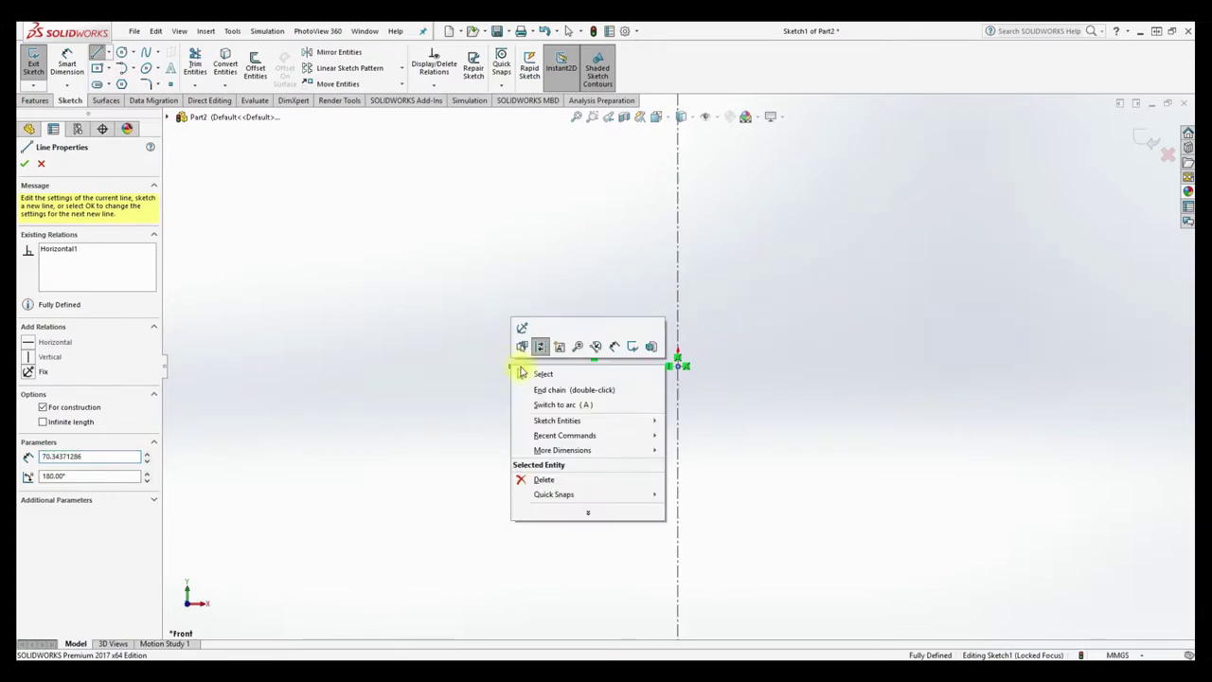
click(538, 371)
click(67, 58)
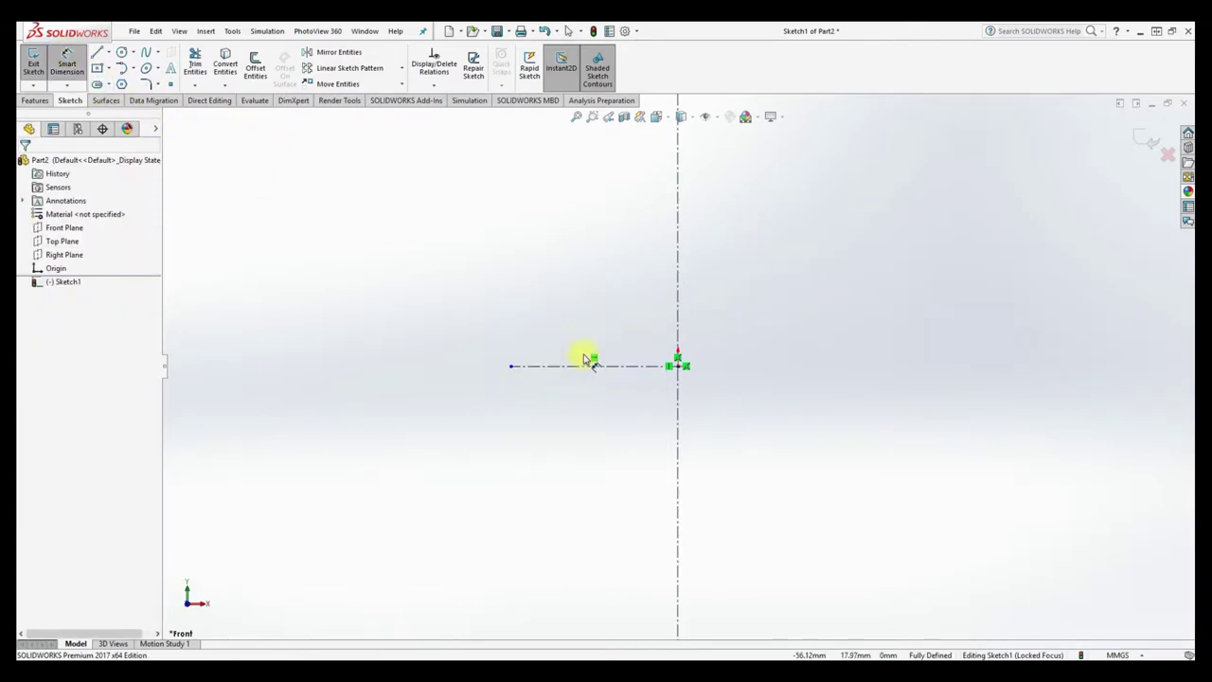
click(610, 367)
click(606, 310)
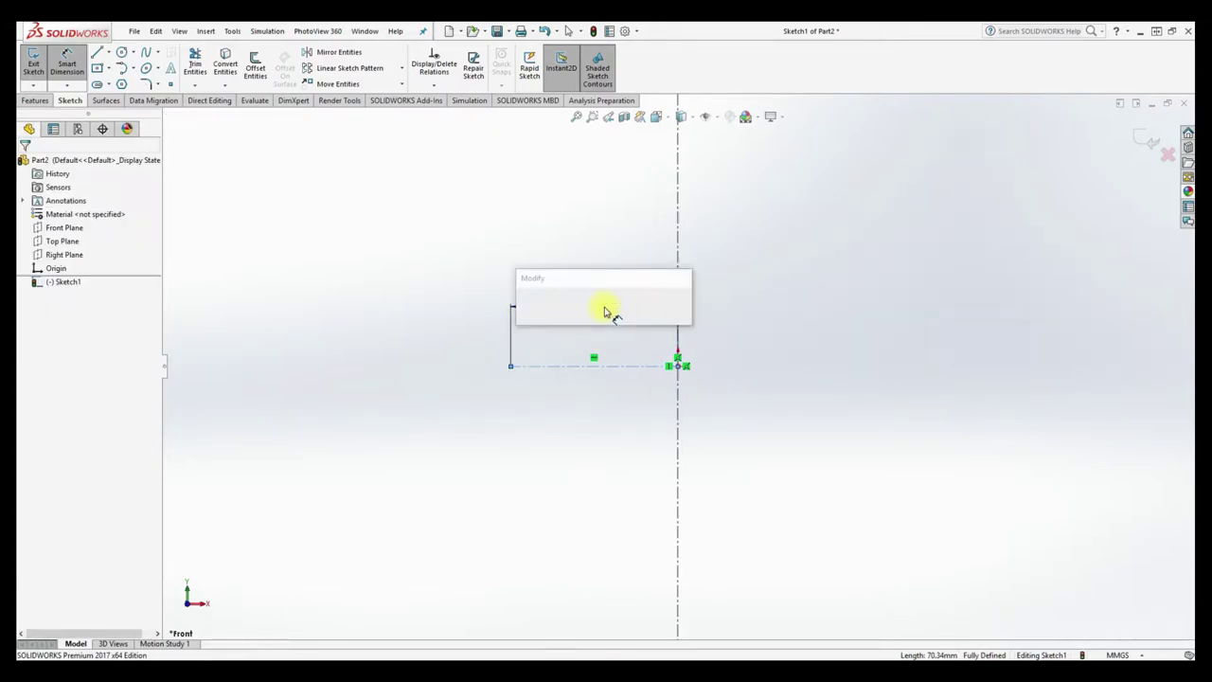
text(100)
key(Return)
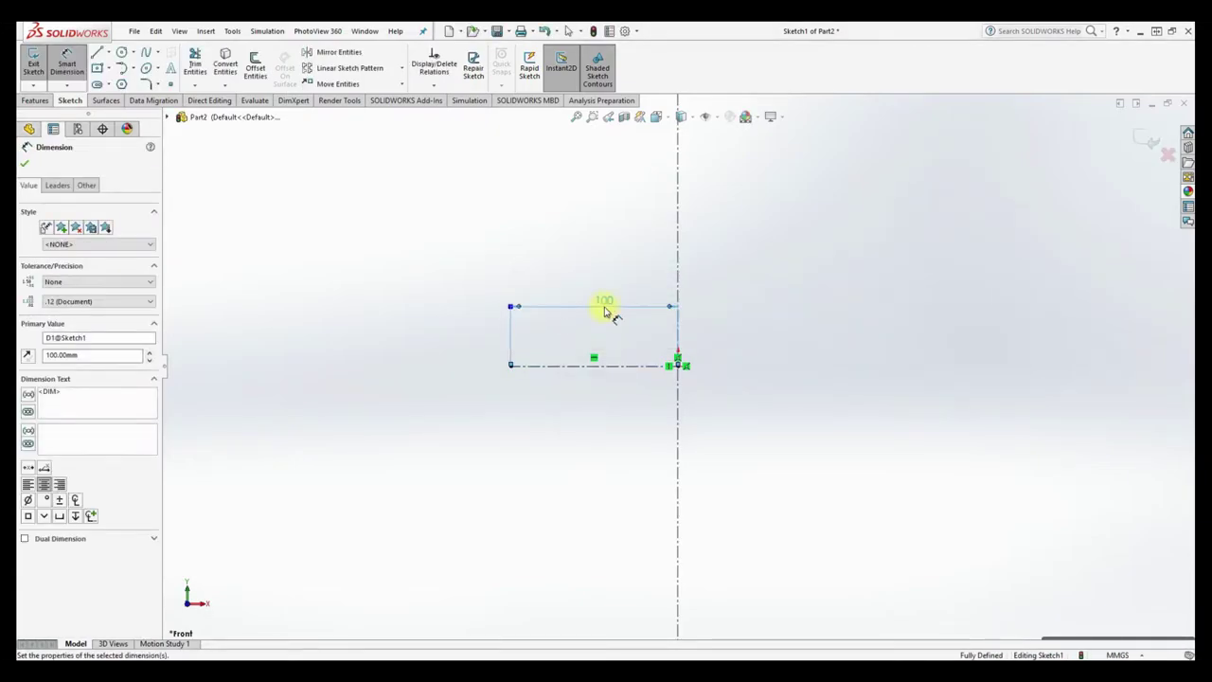
Draw a center rectangle on the centerline's left end, dimensioned 70 mm wide and 10 mm high.
click(98, 71)
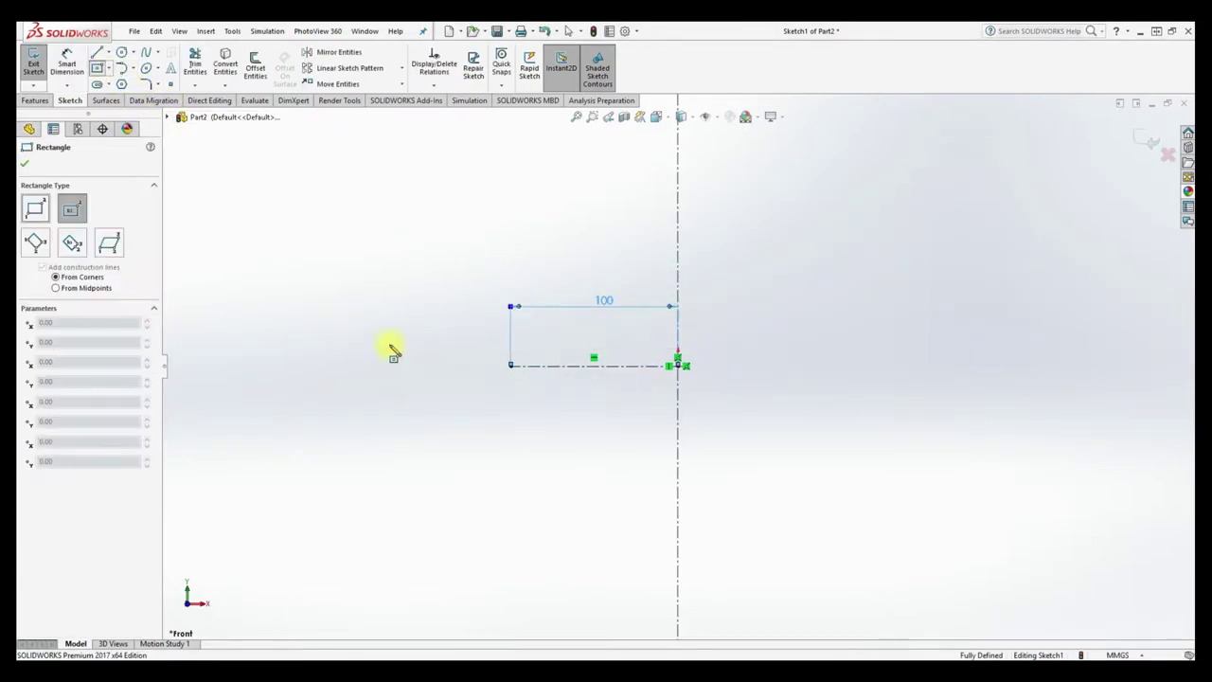
click(511, 365)
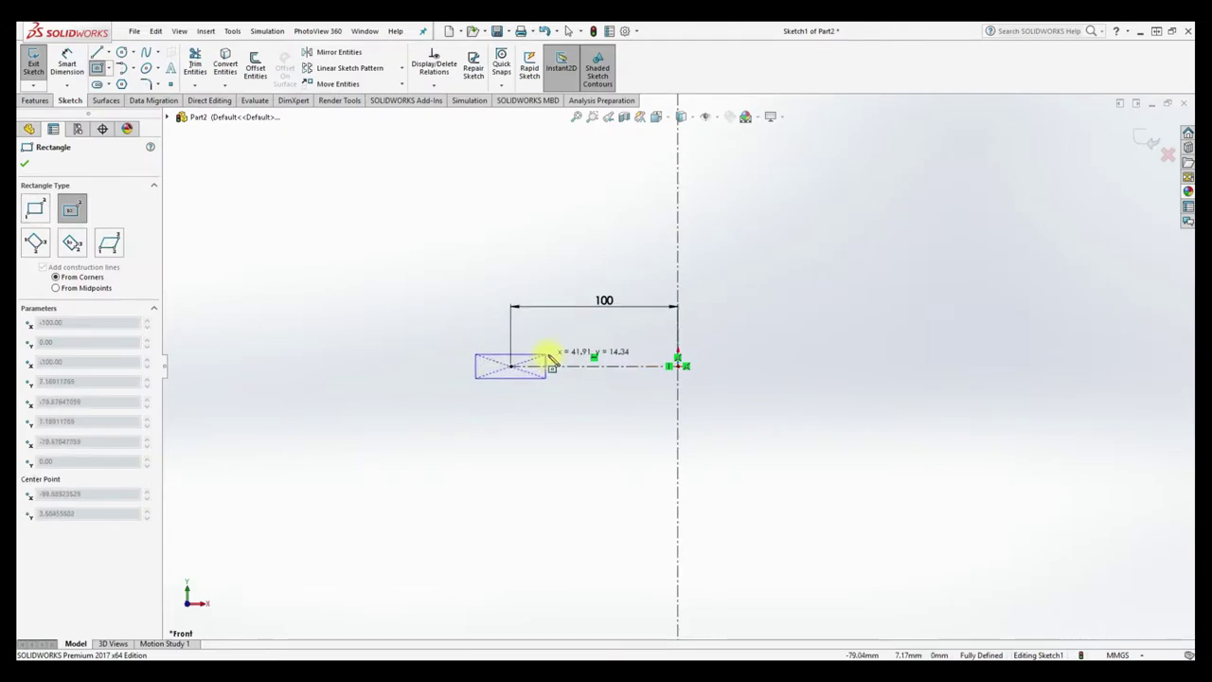
click(572, 365)
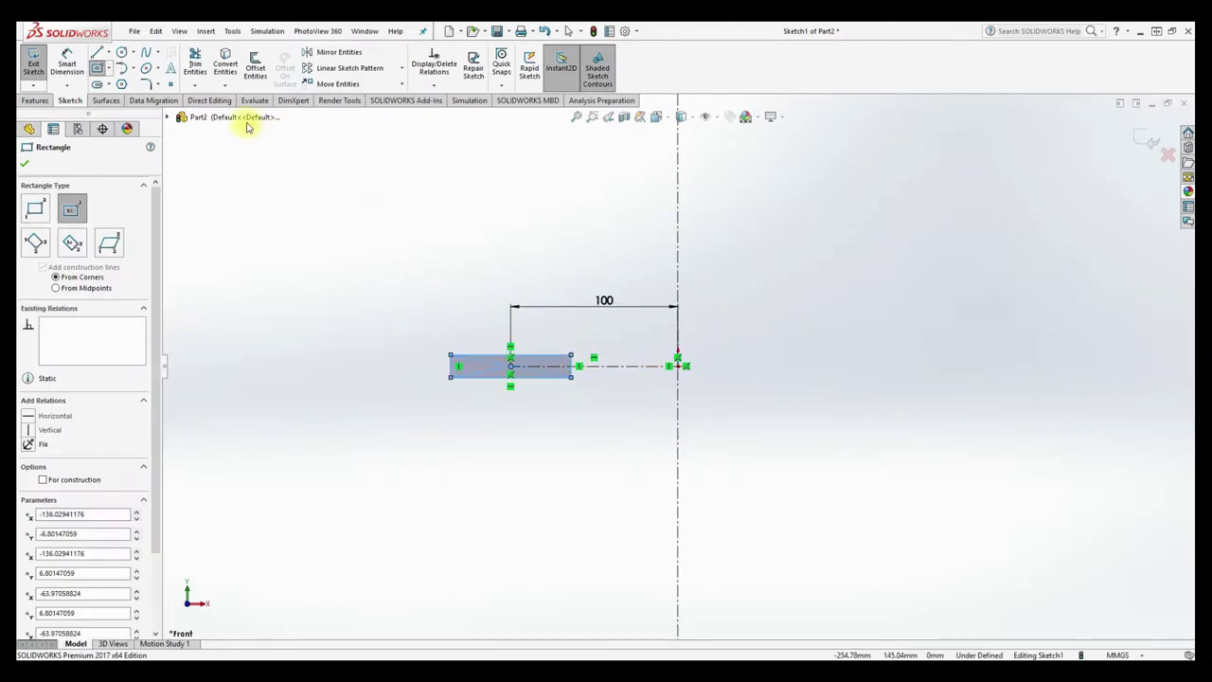
click(67, 63)
click(550, 362)
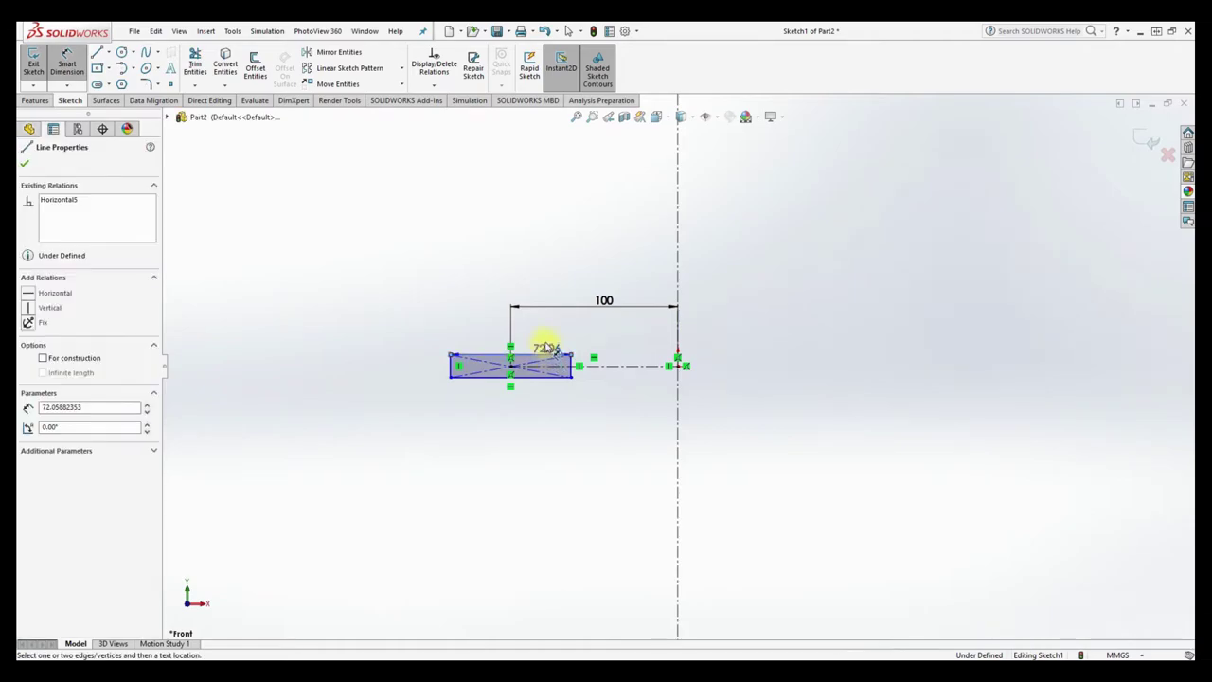
click(547, 341)
text(70)
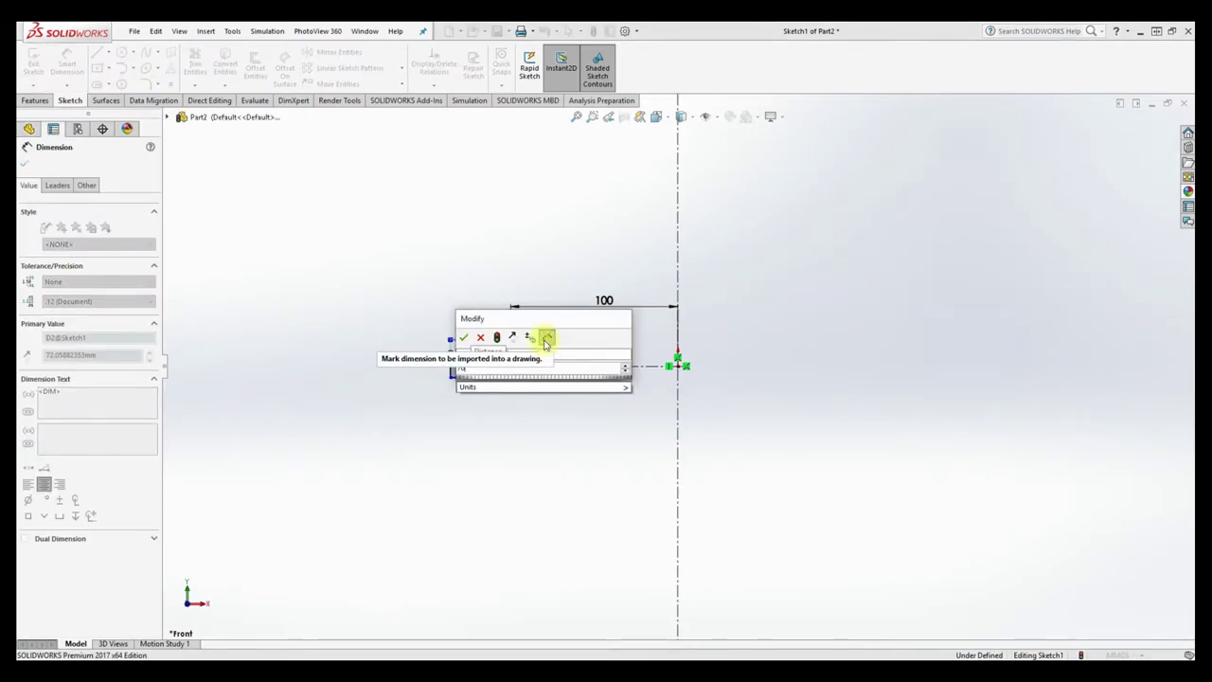
key(Return)
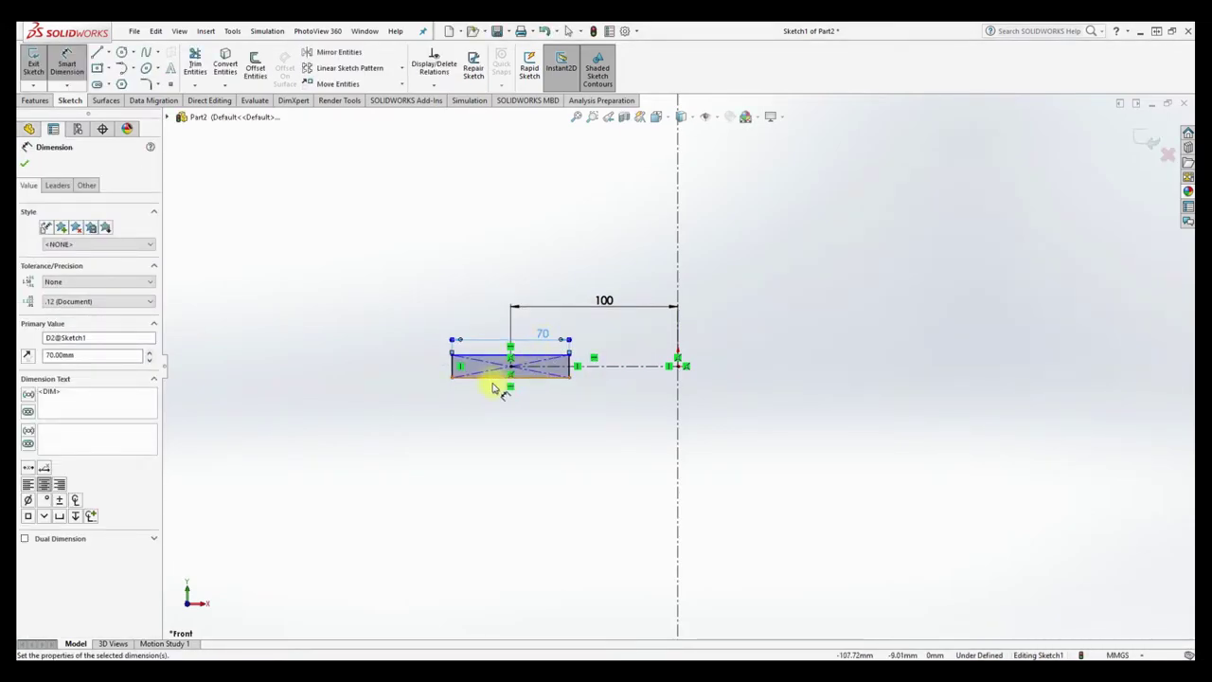
click(454, 368)
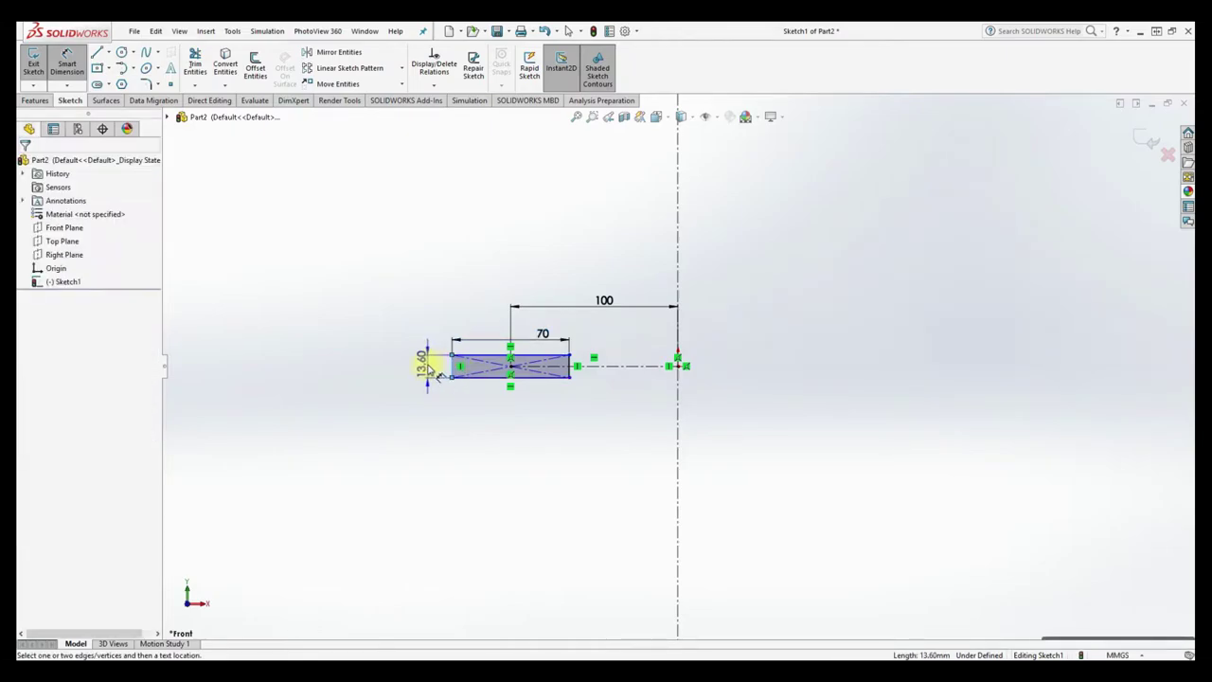
click(430, 409)
text(10)
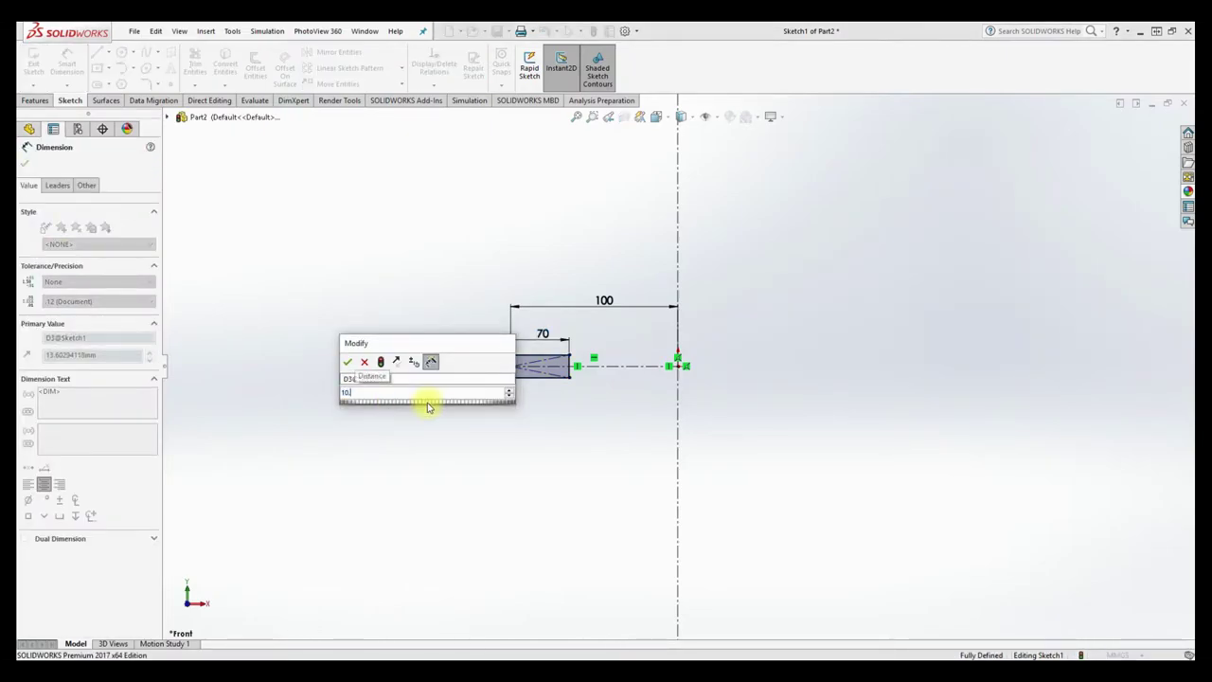
key(Return)
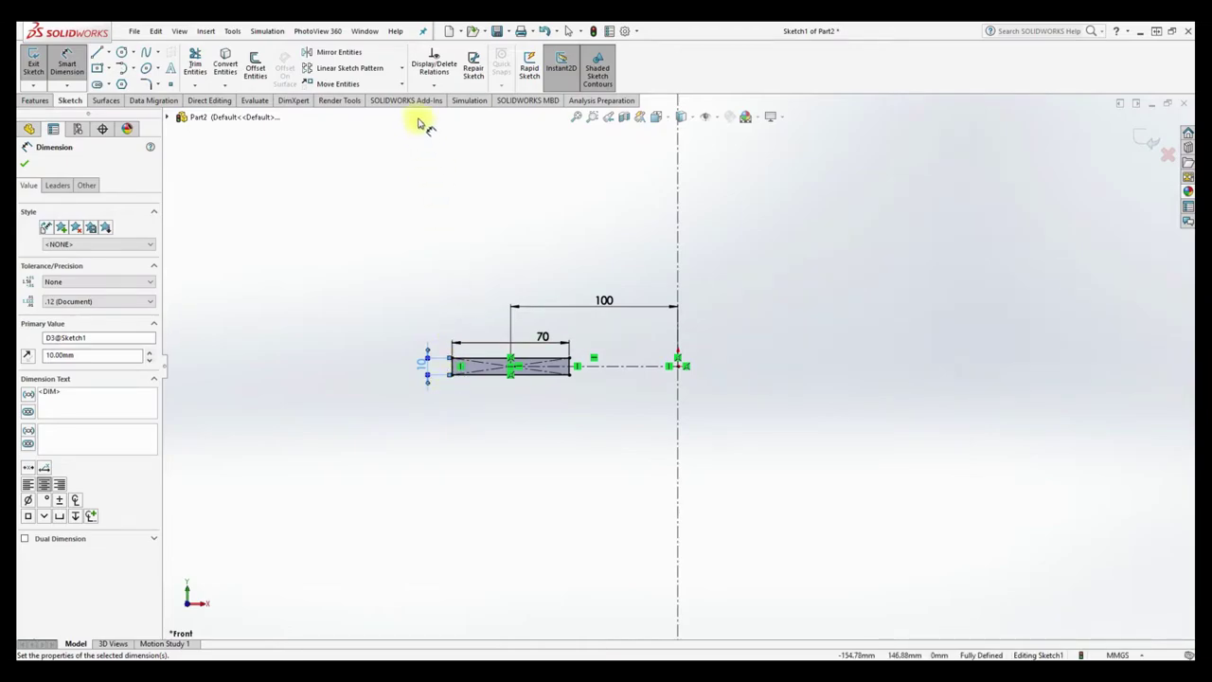
Mirror the 70 × 10 rectangle about the vertical centerline, then exit Sketch1.
click(322, 52)
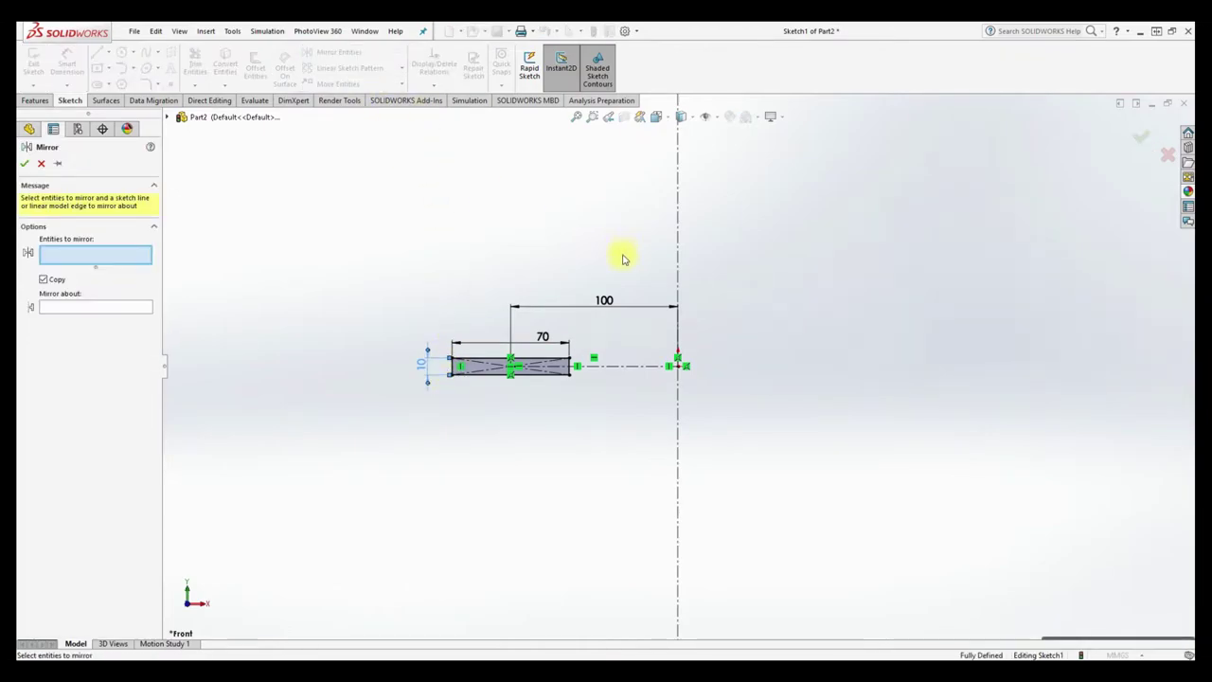
drag(623, 245, 394, 428)
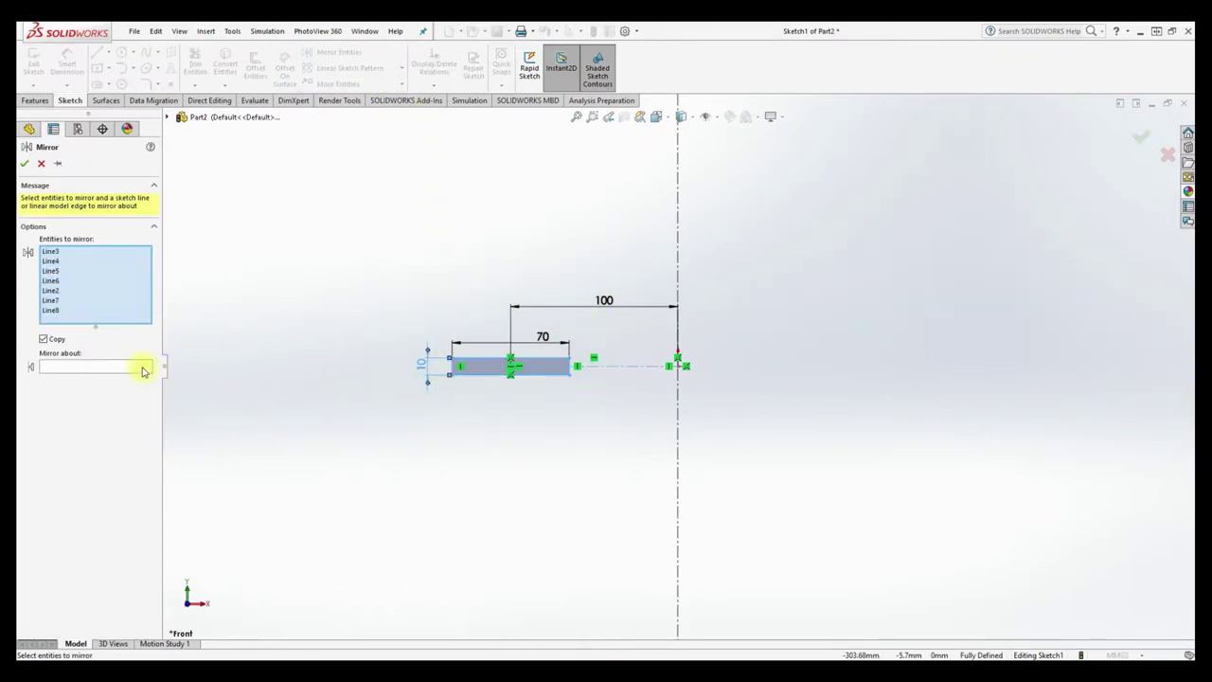
click(142, 368)
click(678, 245)
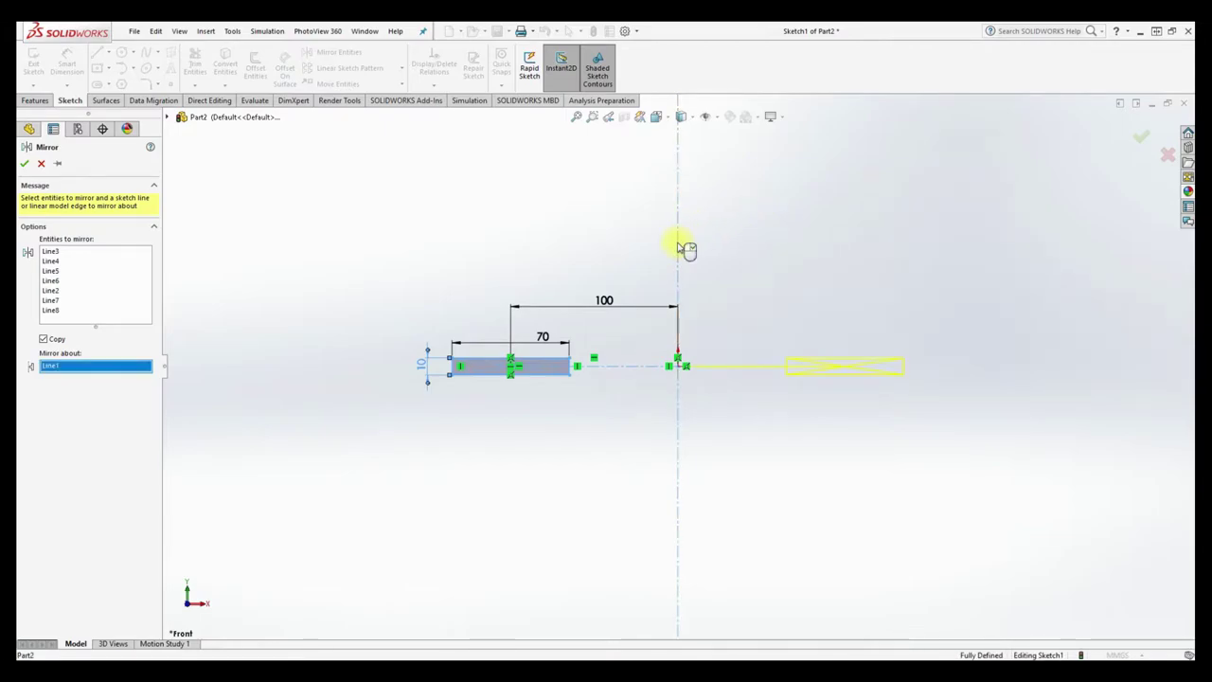
key(Return)
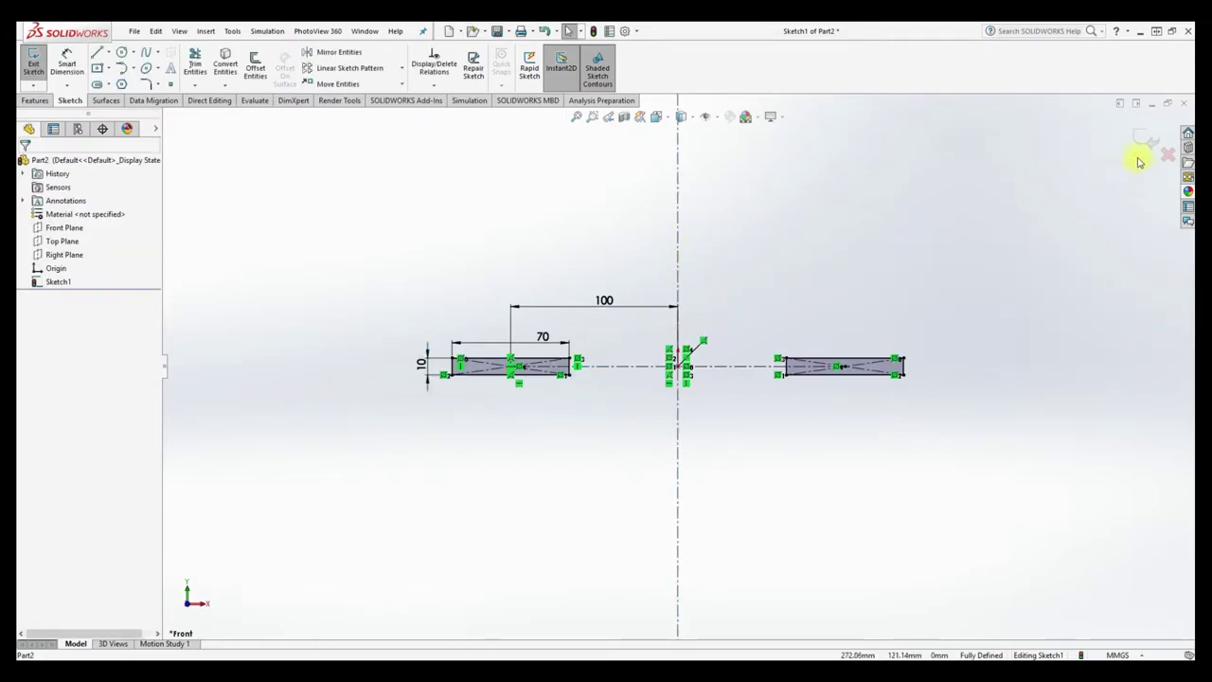
click(1147, 138)
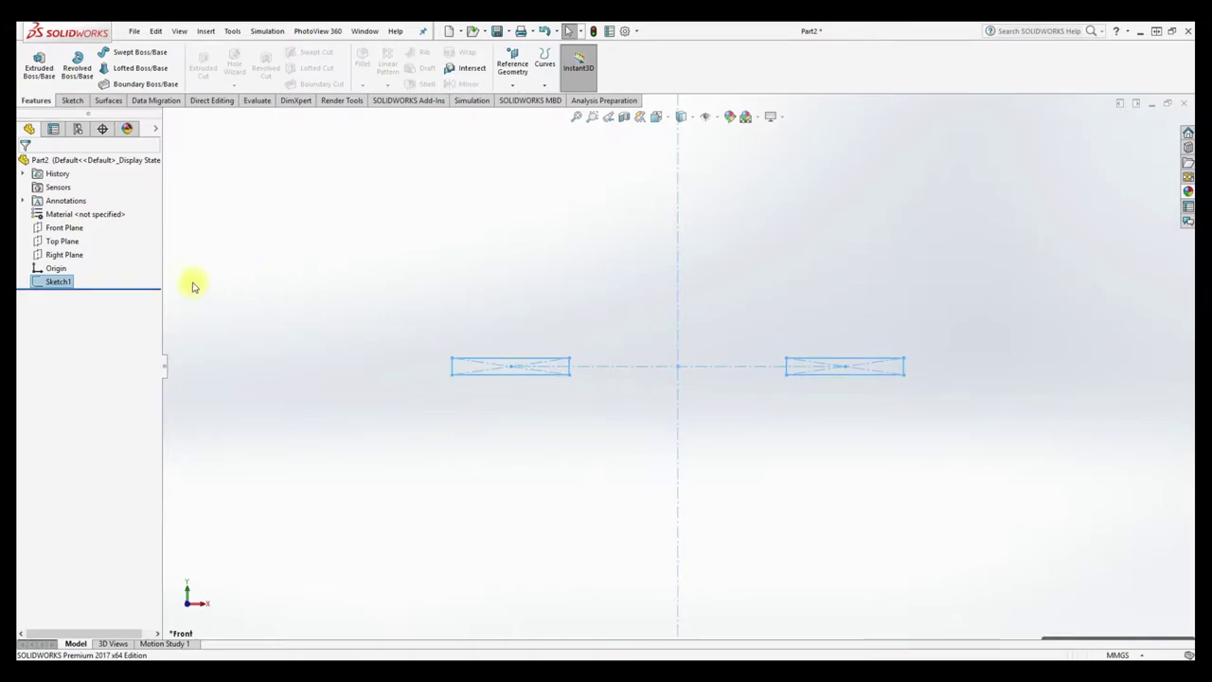
Open Sketch2 on the Right Plane, oriented Normal To the view.
middle_drag(370, 272, 423, 360)
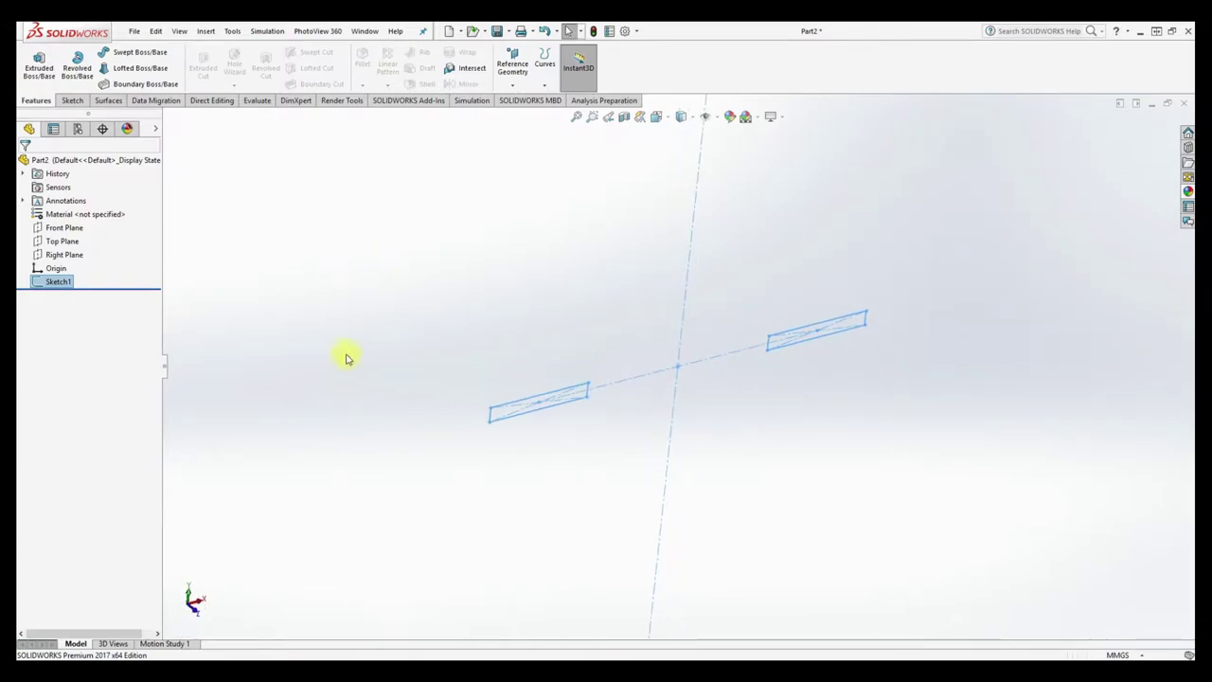
click(68, 255)
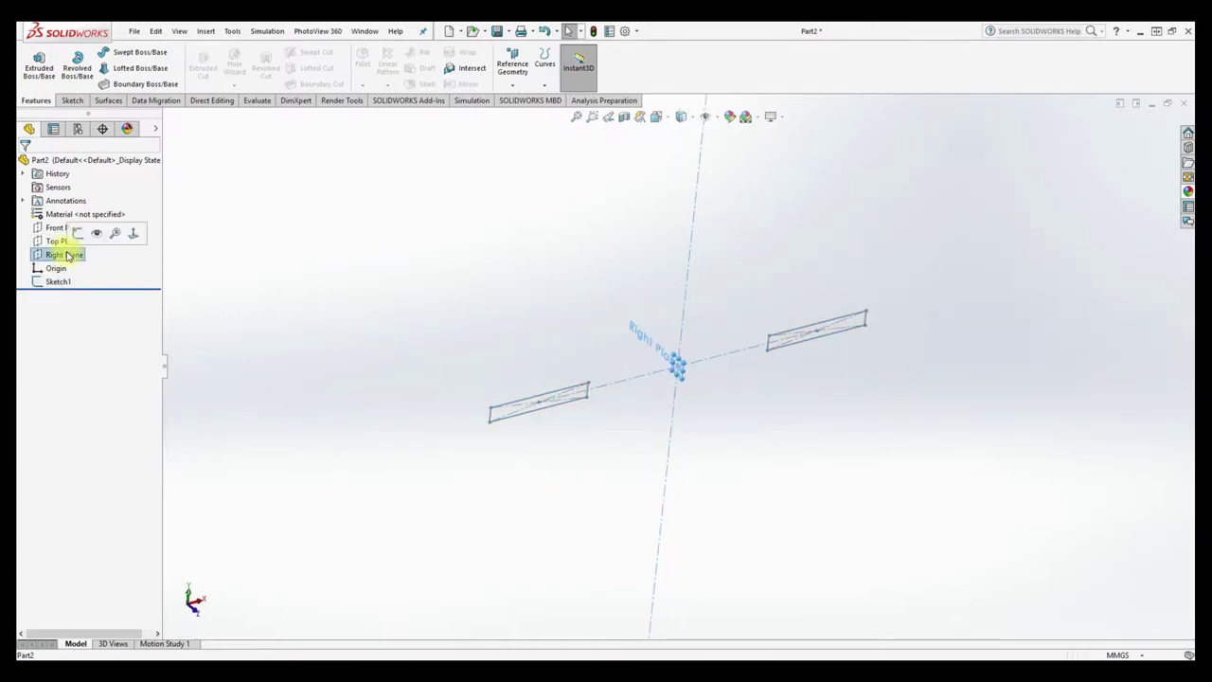
click(133, 233)
right_click(63, 255)
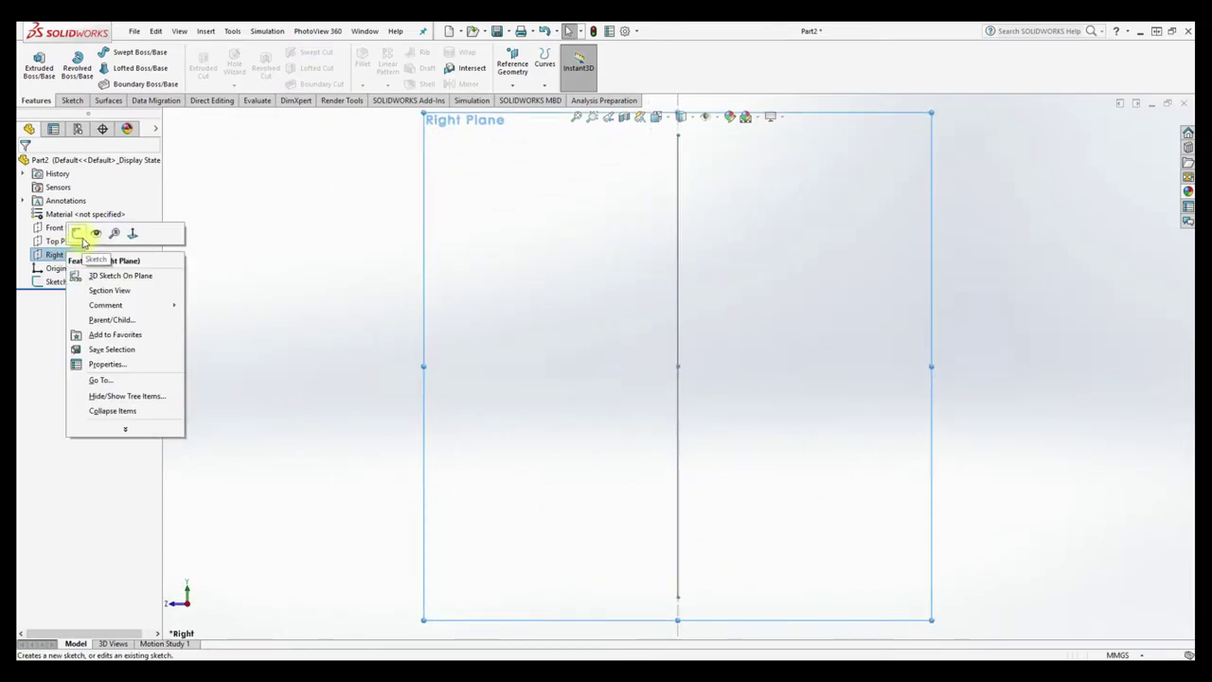
click(79, 235)
click(109, 53)
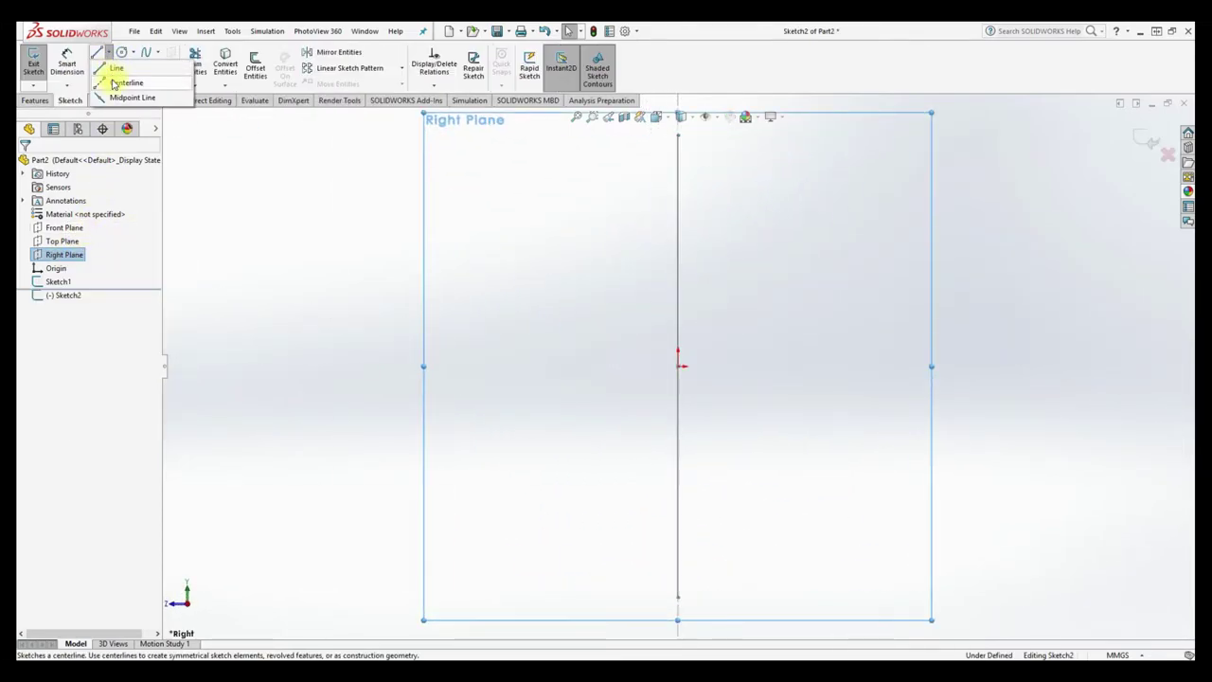
Draw a horizontal centerline left from the origin and dimension it 100 mm.
click(119, 82)
click(678, 367)
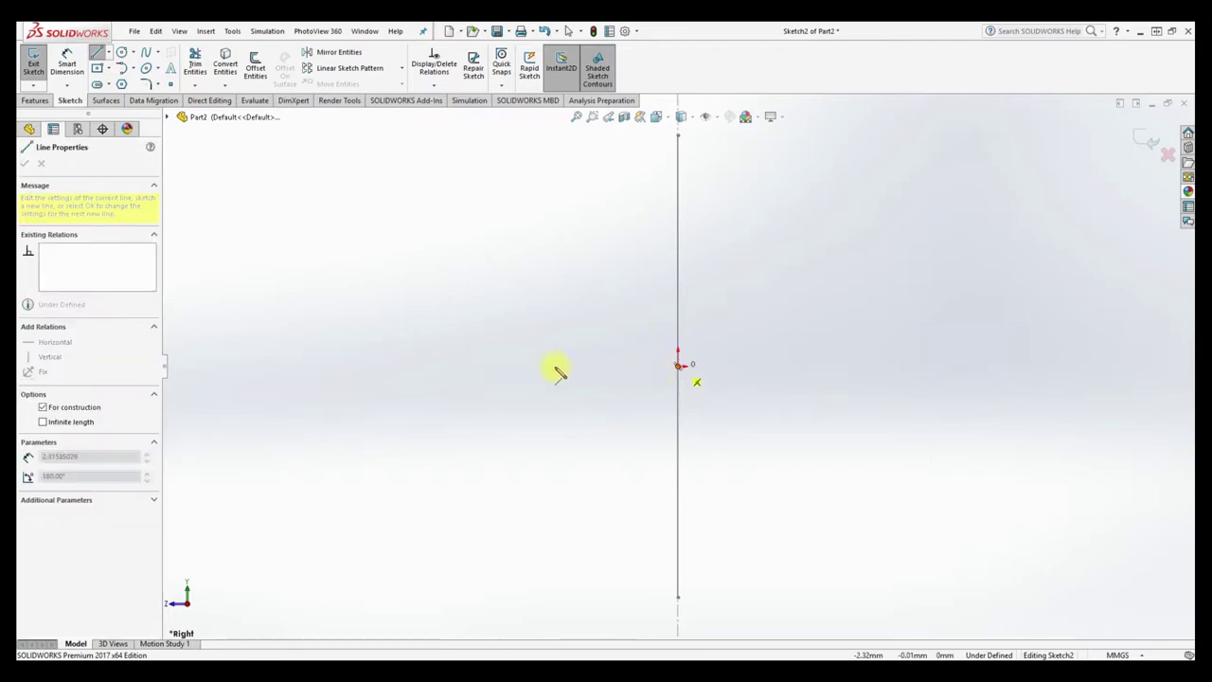
click(483, 366)
right_click(483, 367)
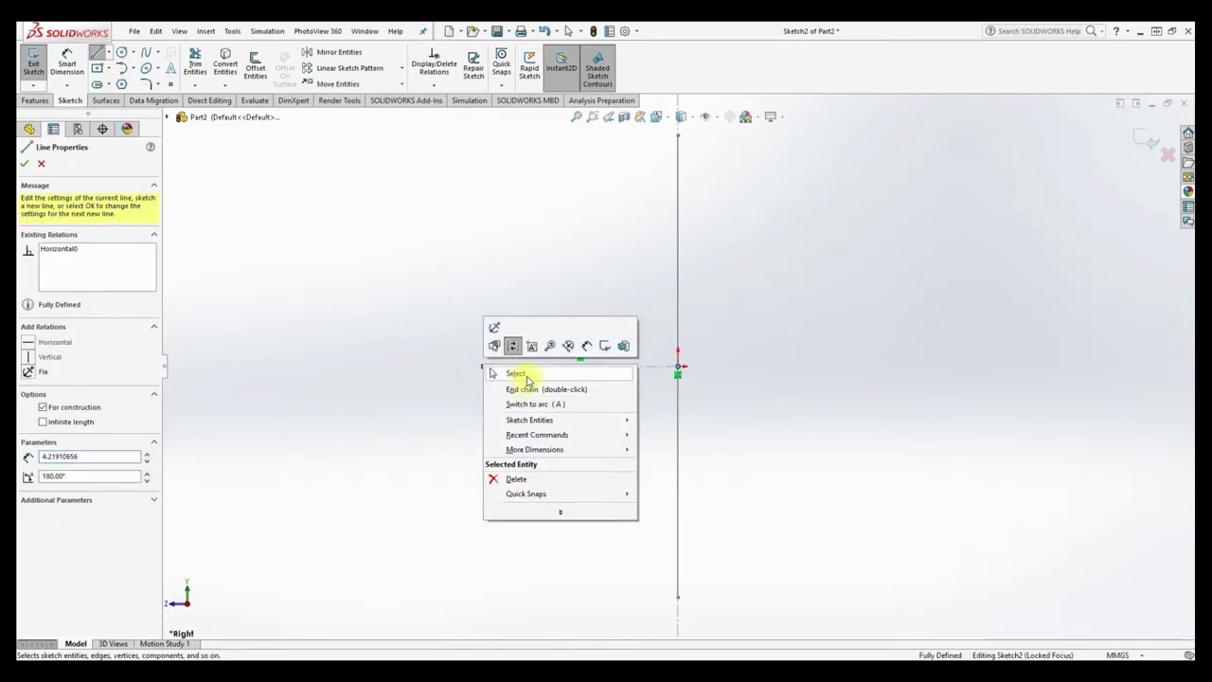
click(512, 374)
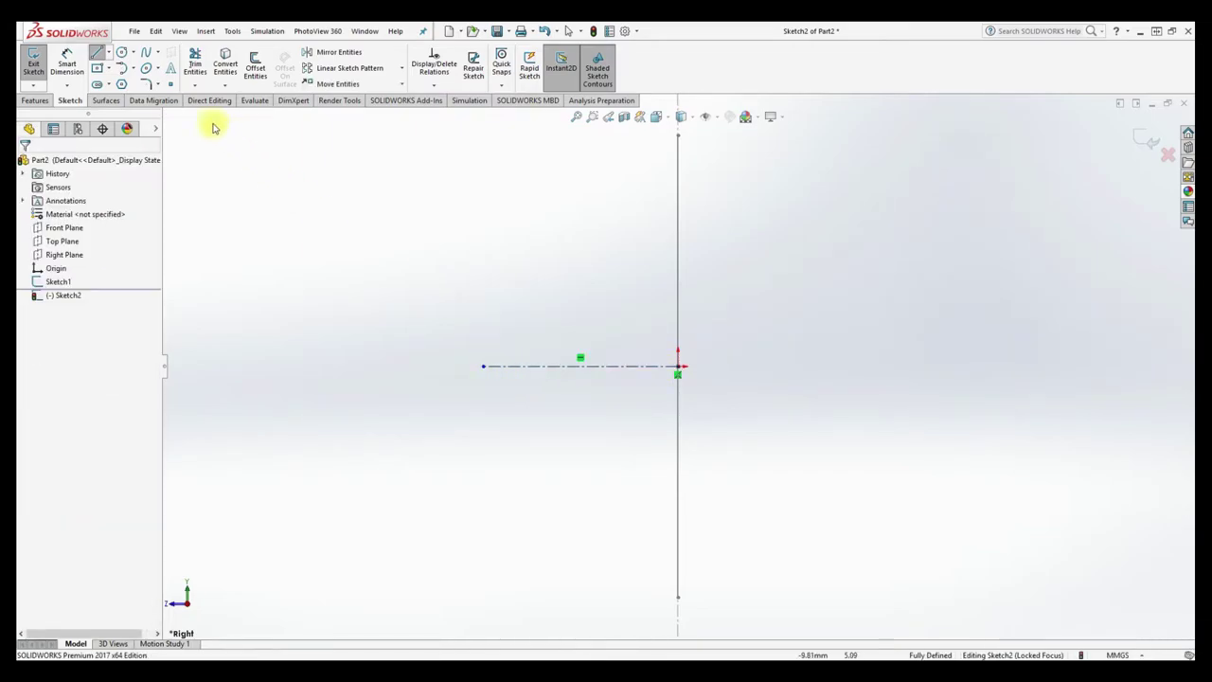
click(580, 364)
click(587, 319)
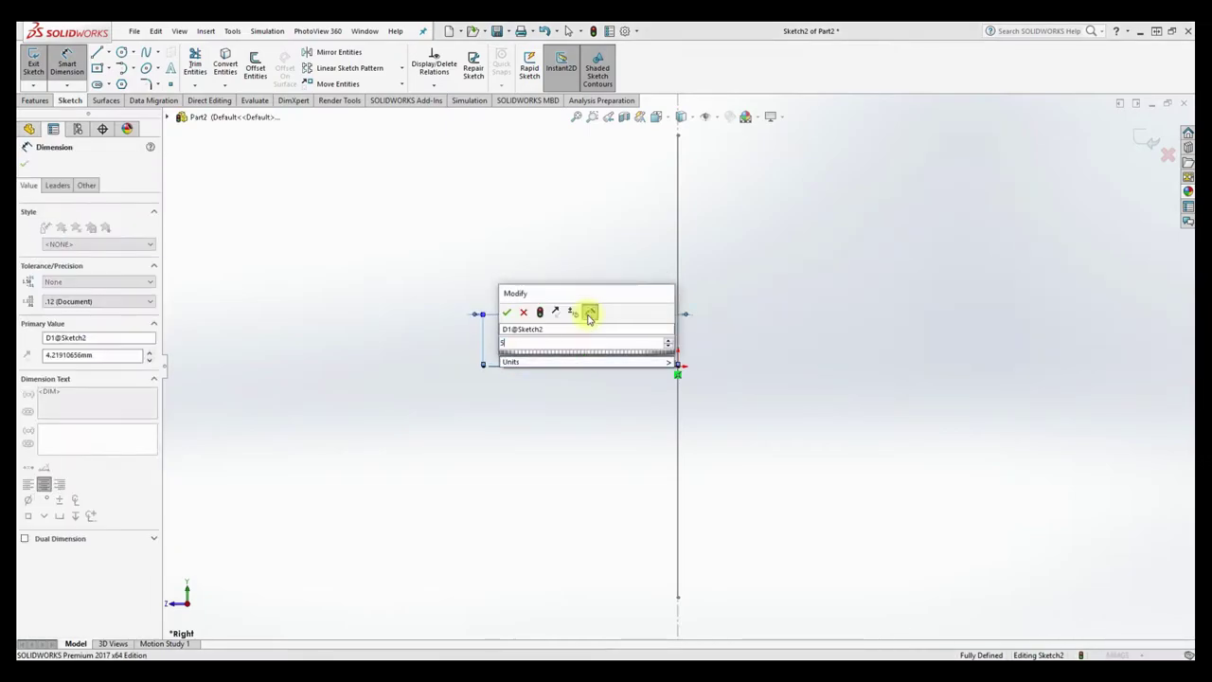
text(100.0)
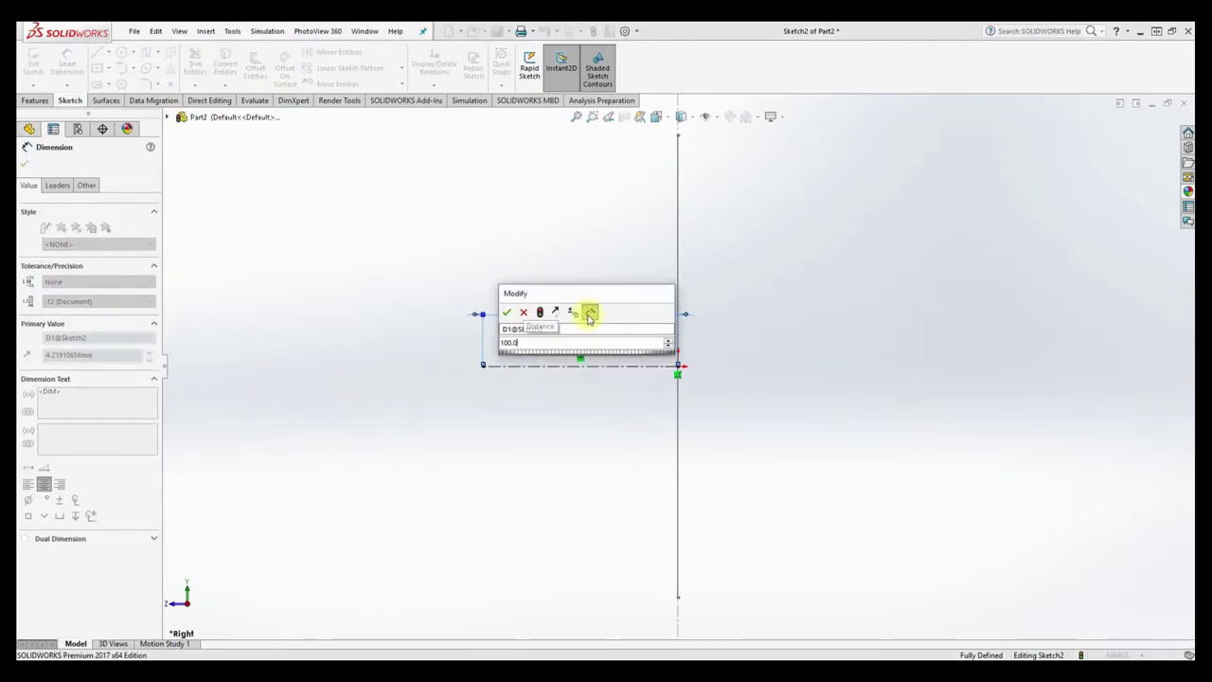
key(Return)
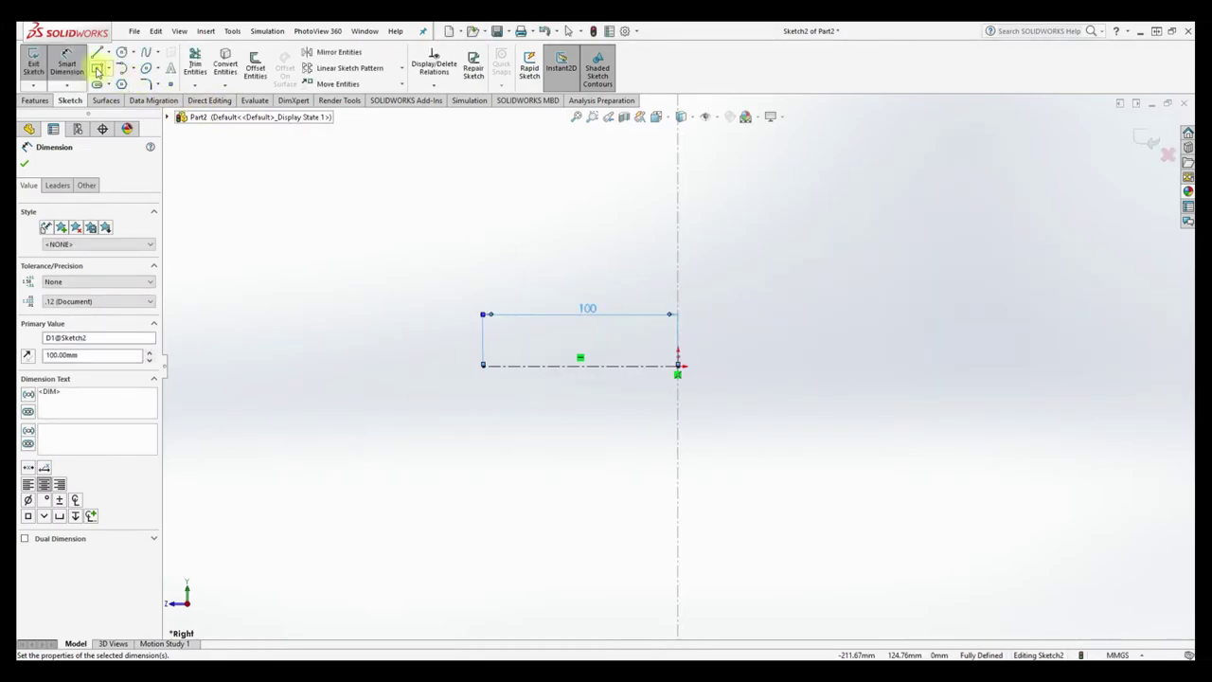
Add a center rectangle at the centerline's left end, dimensioned 50 mm wide by 10 mm high.
click(96, 68)
click(482, 366)
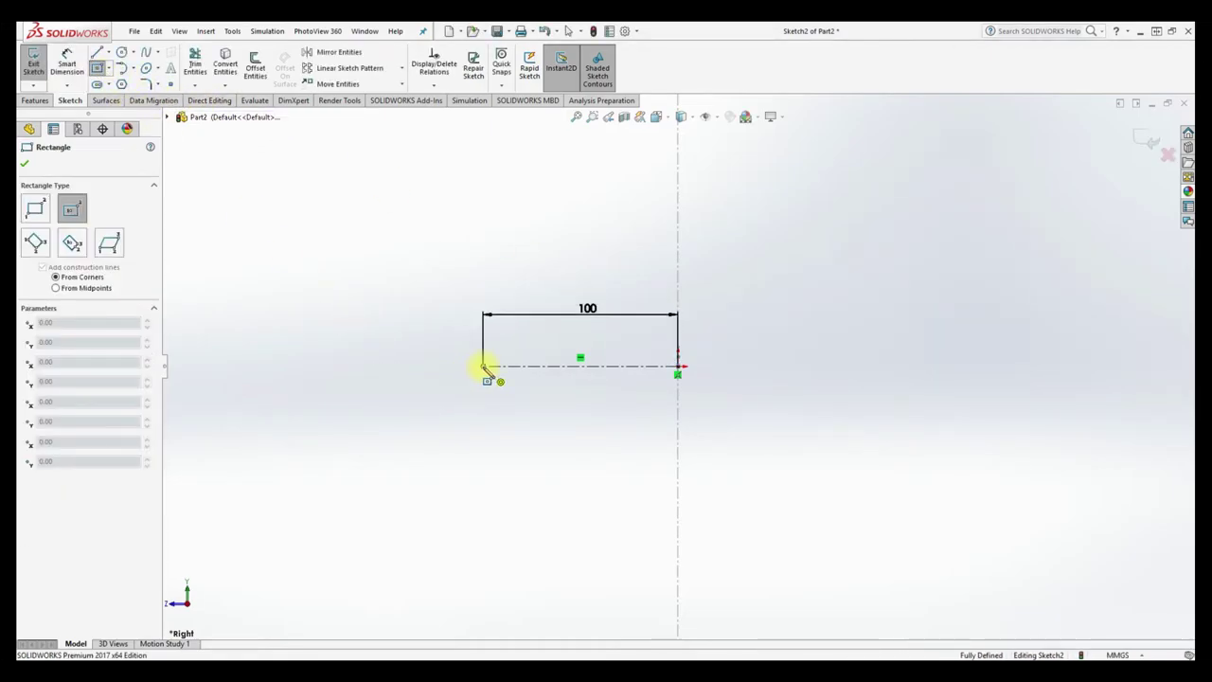
click(556, 354)
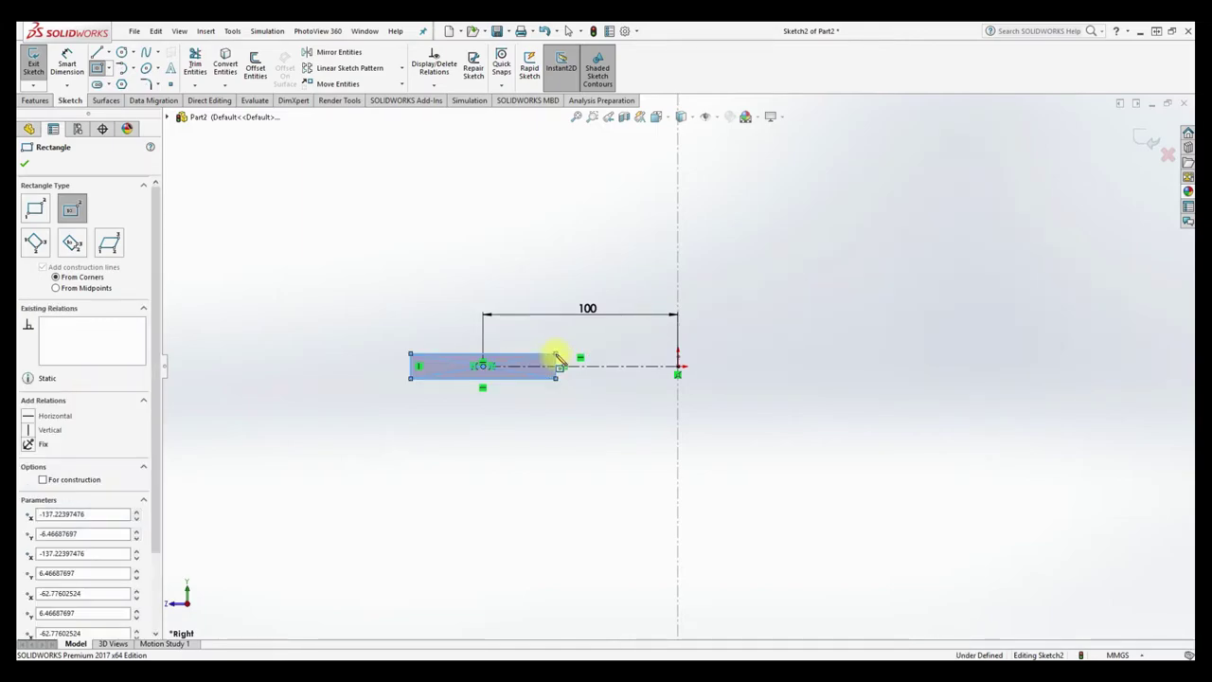
click(67, 62)
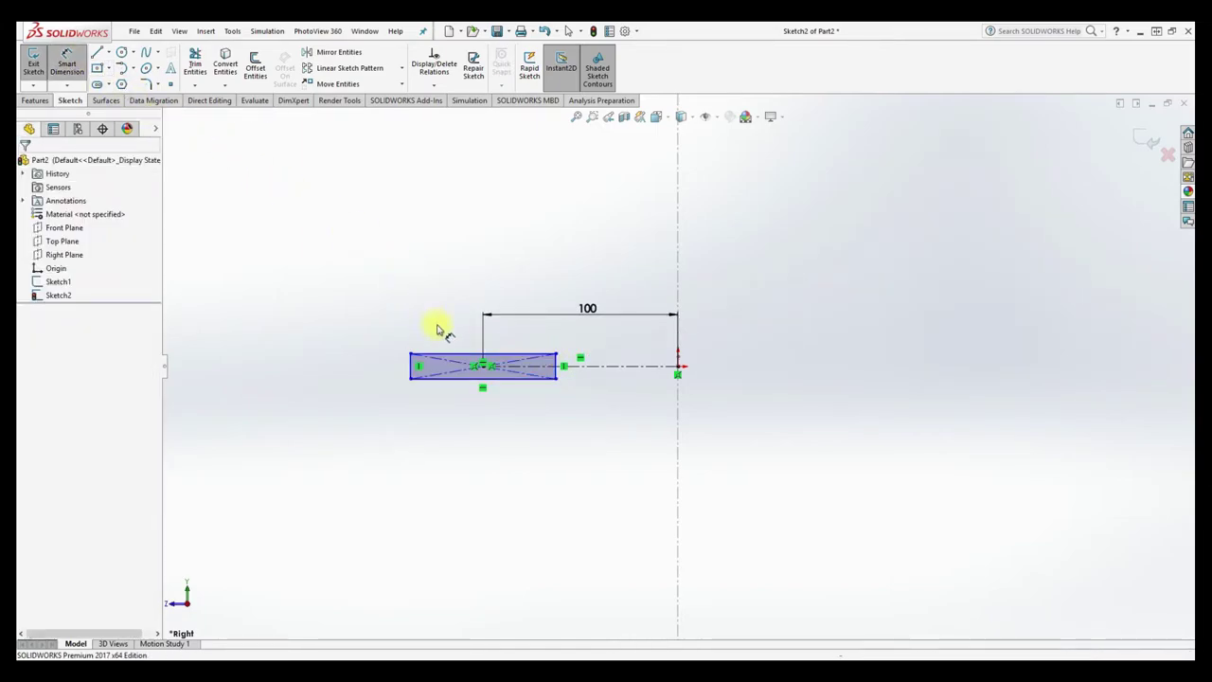
click(455, 355)
click(460, 338)
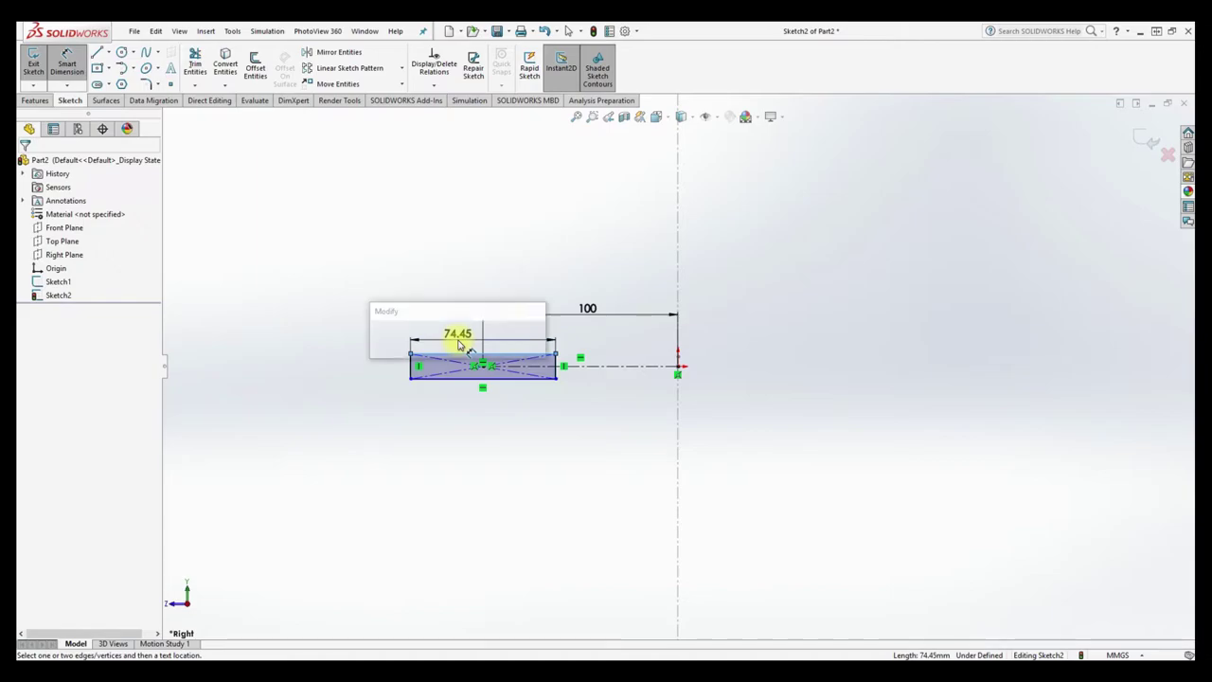
text(50)
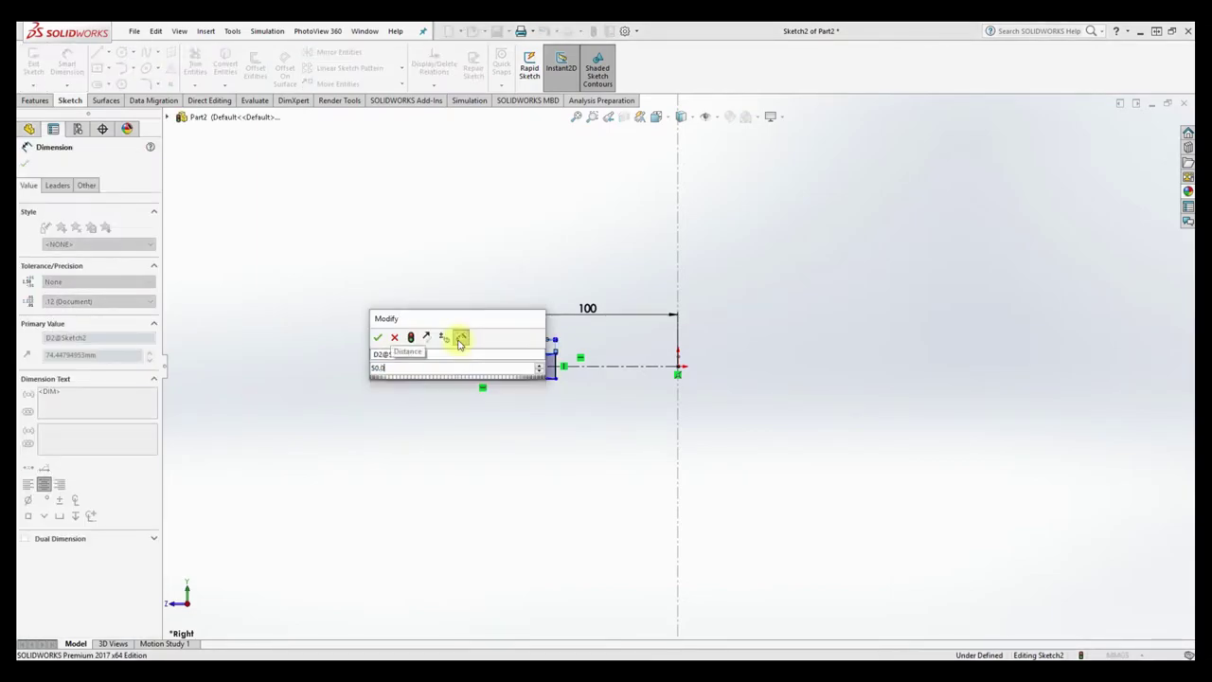
key(Return)
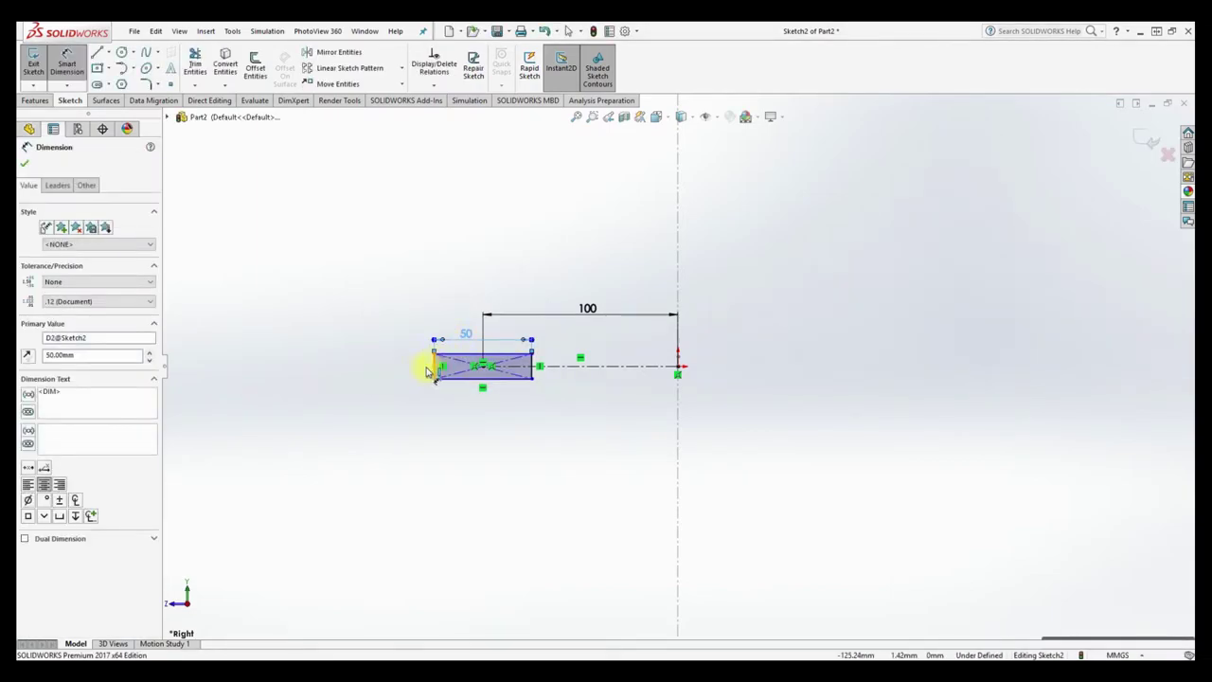
click(433, 365)
click(402, 381)
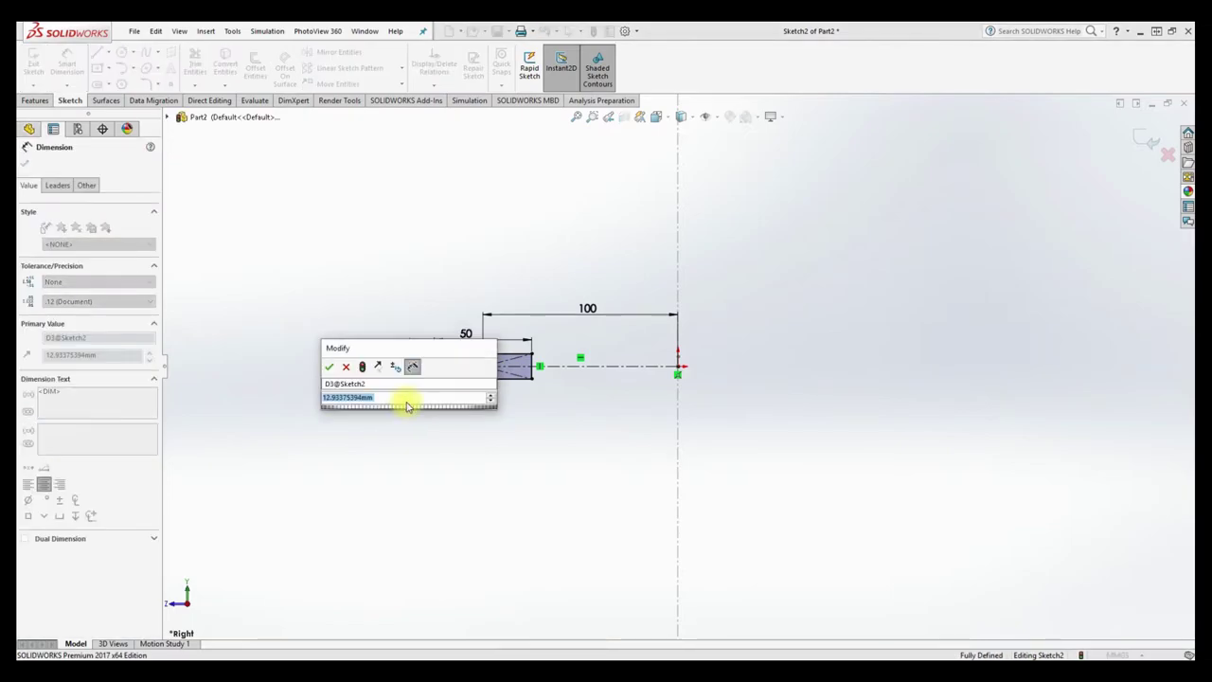
text(10)
key(Return)
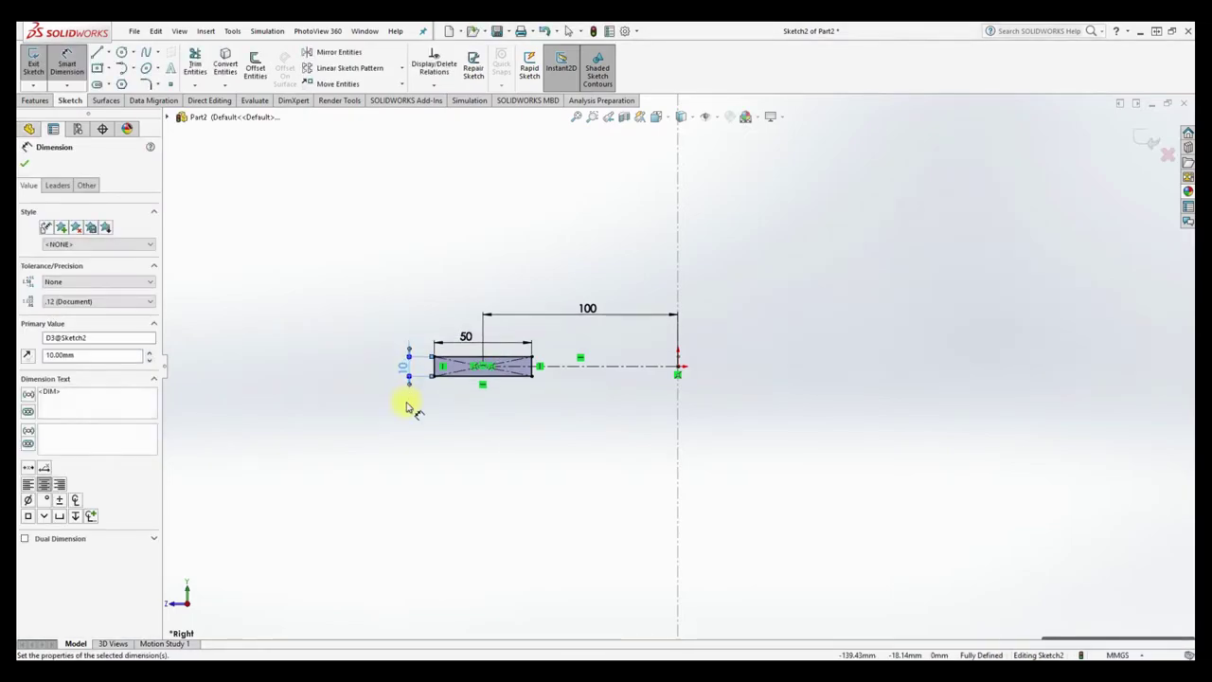
click(333, 54)
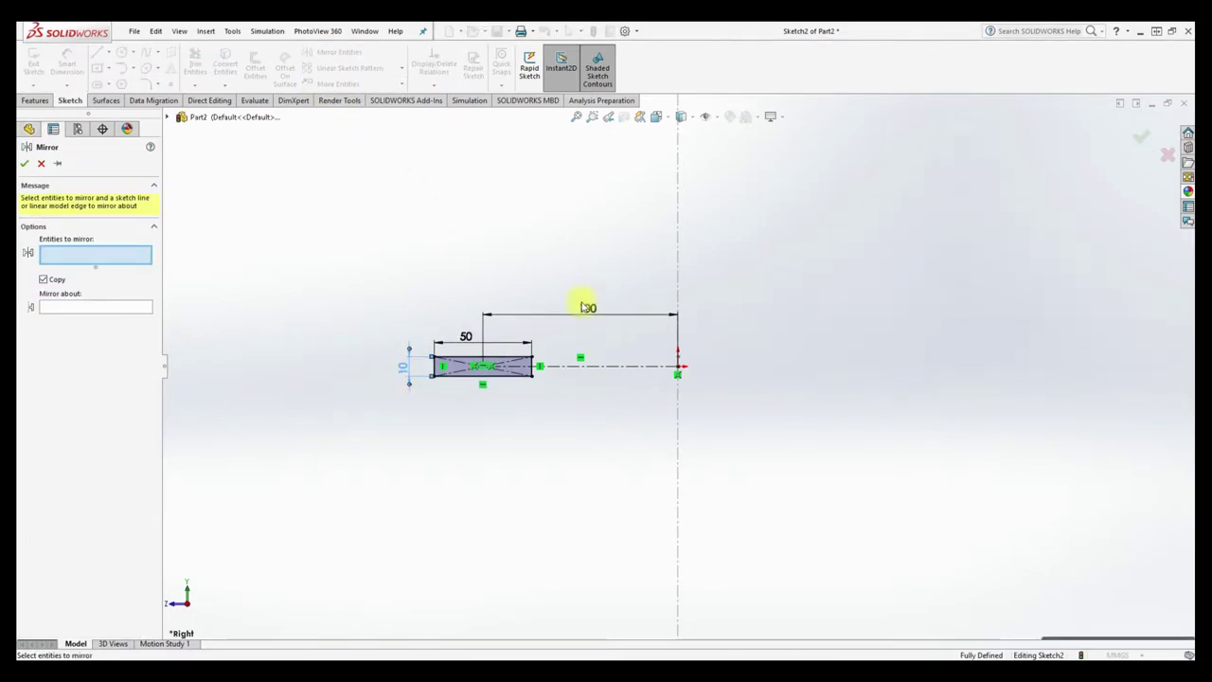
Abandon the first mirror attempt and convert Sketch1's vertical centerline into this sketch.
drag(589, 279, 394, 431)
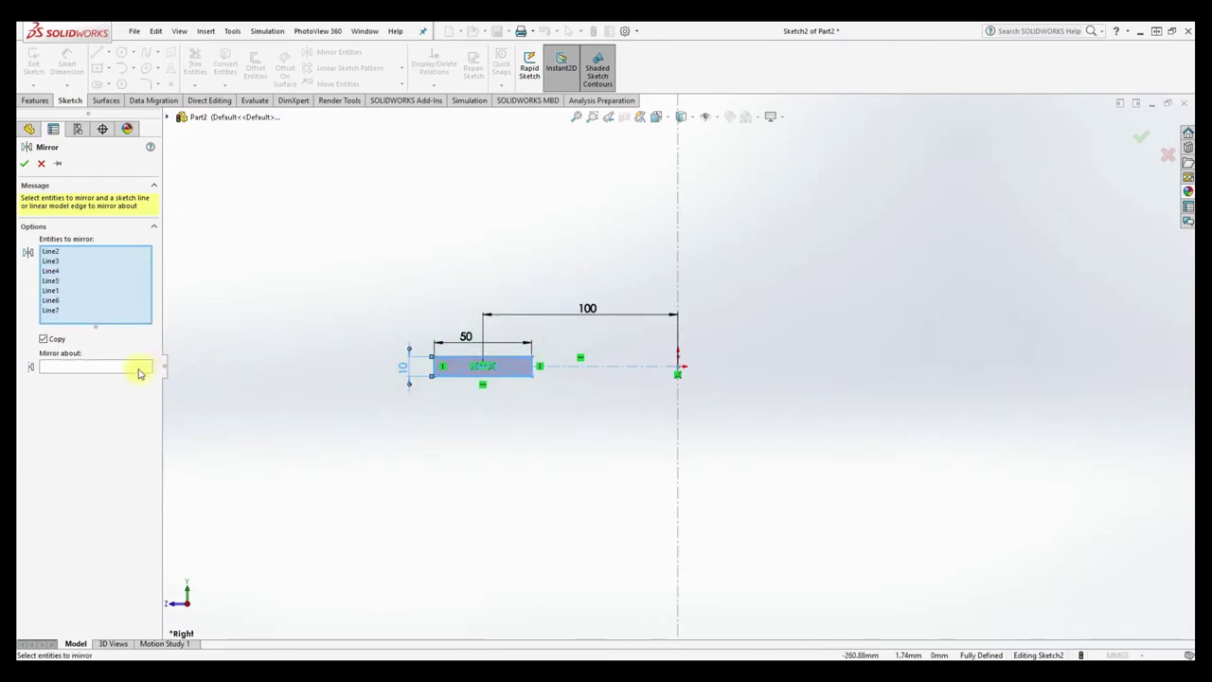
click(77, 369)
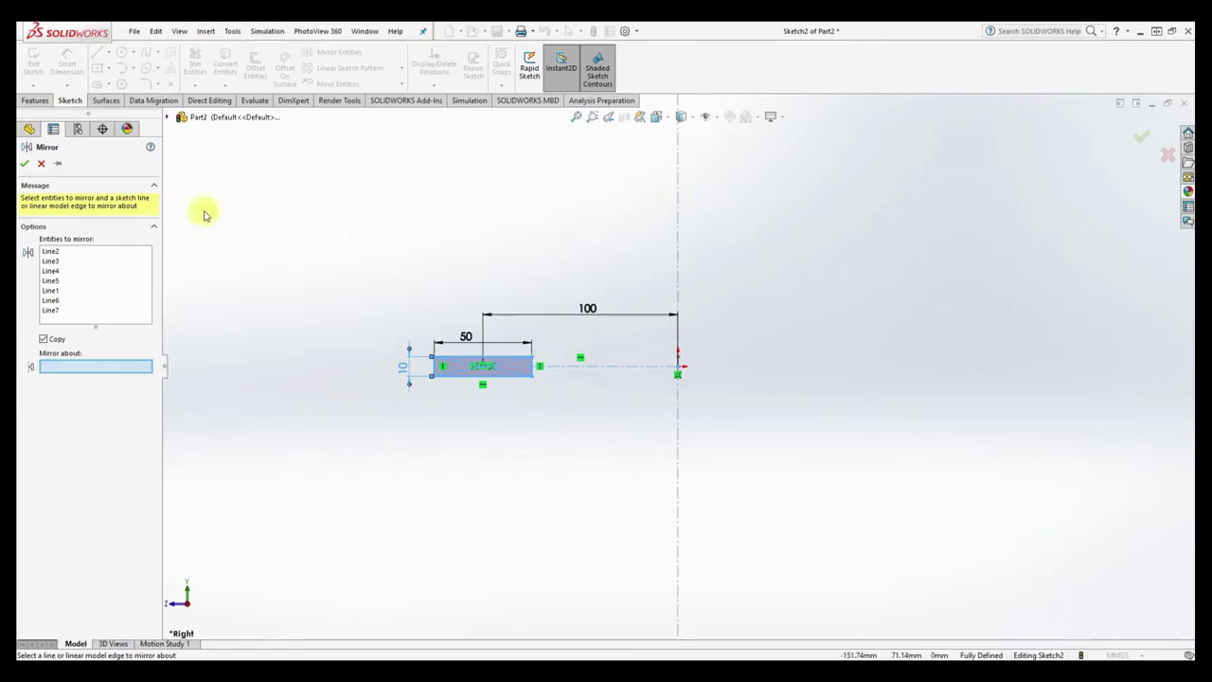
click(41, 162)
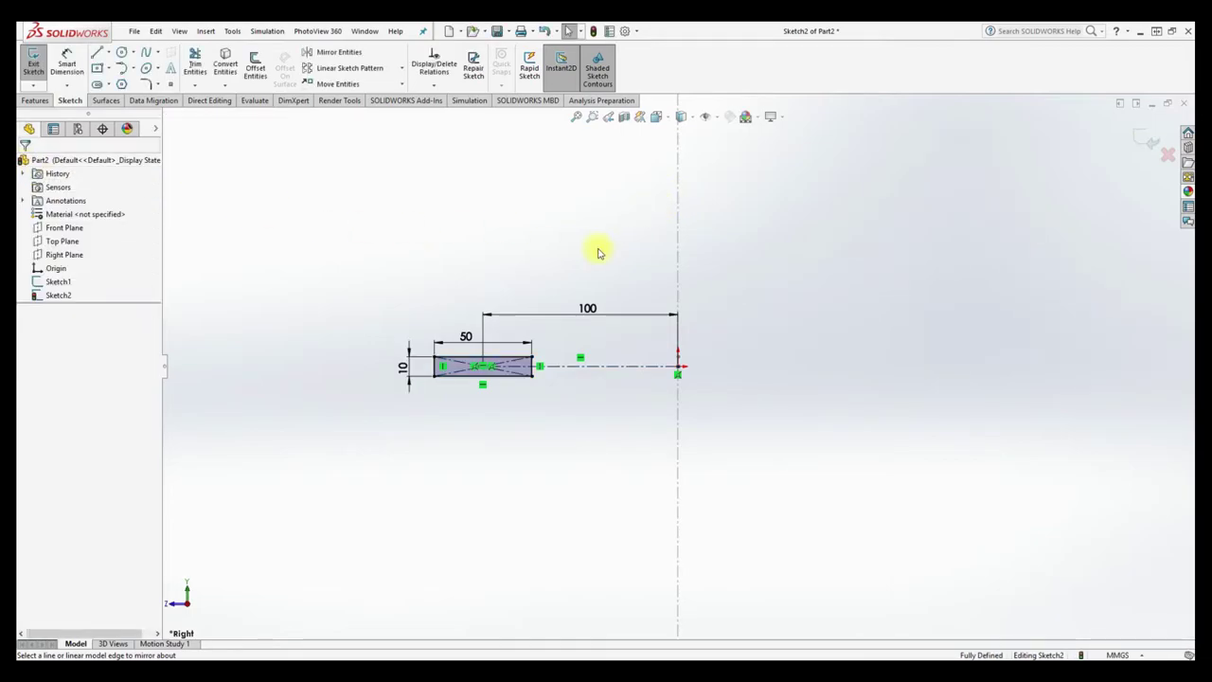
click(224, 62)
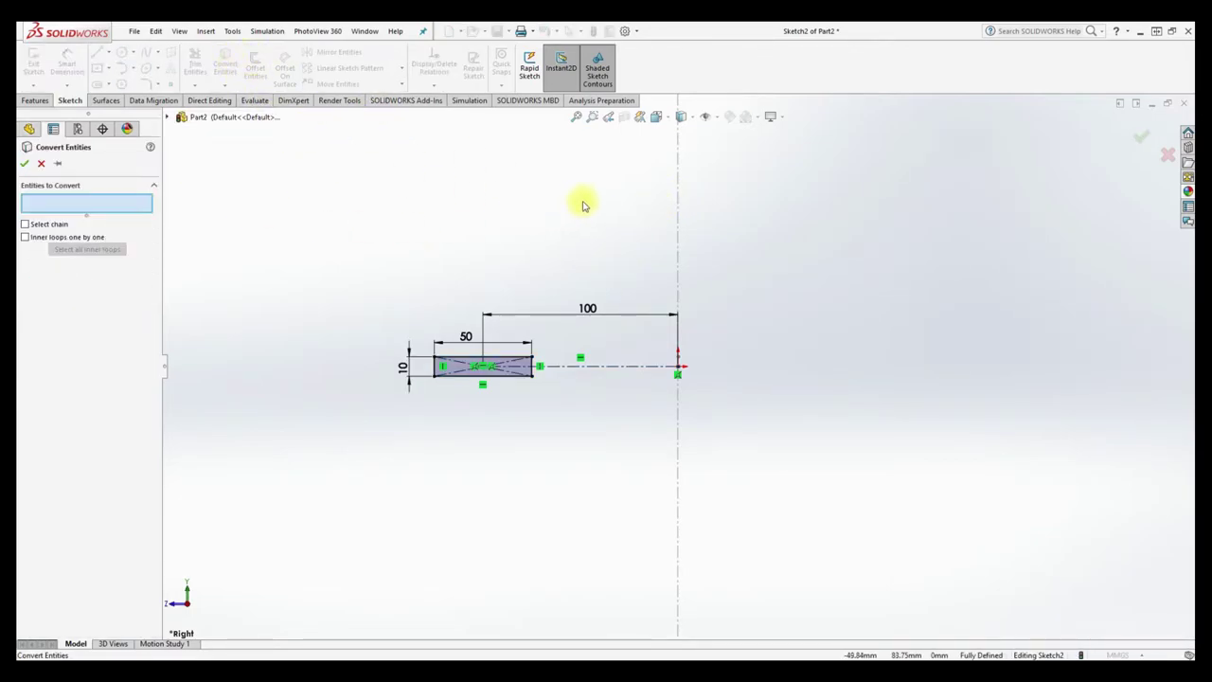
click(679, 196)
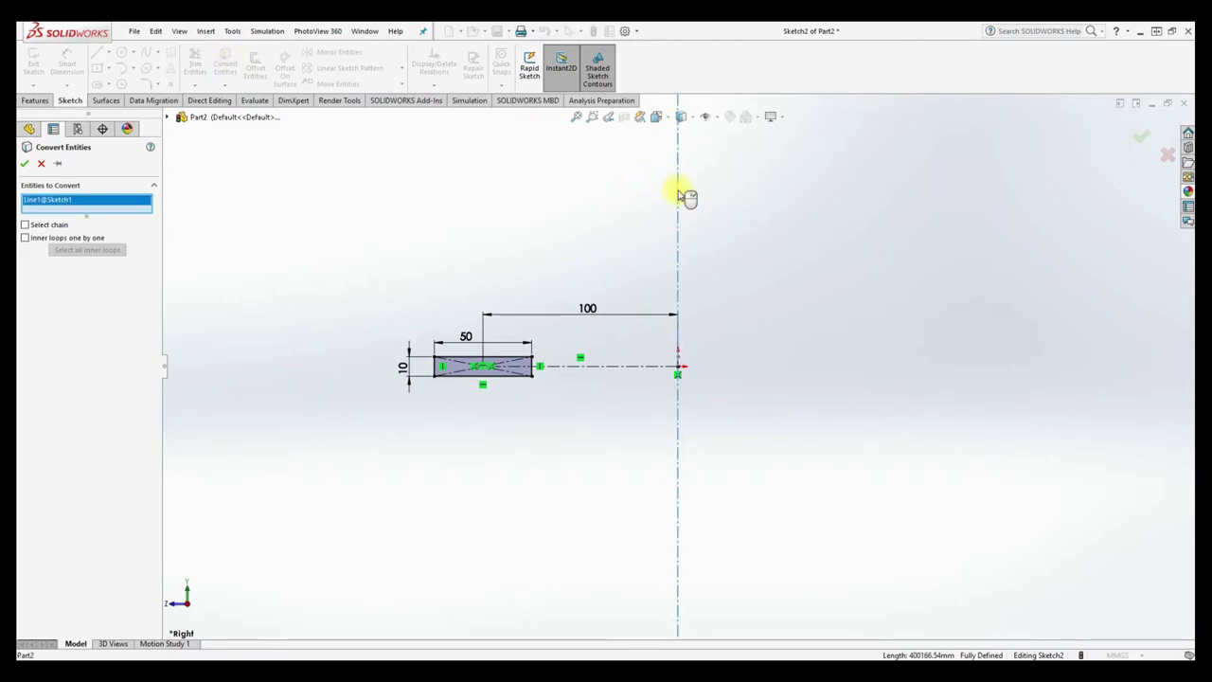
key(Return)
click(678, 195)
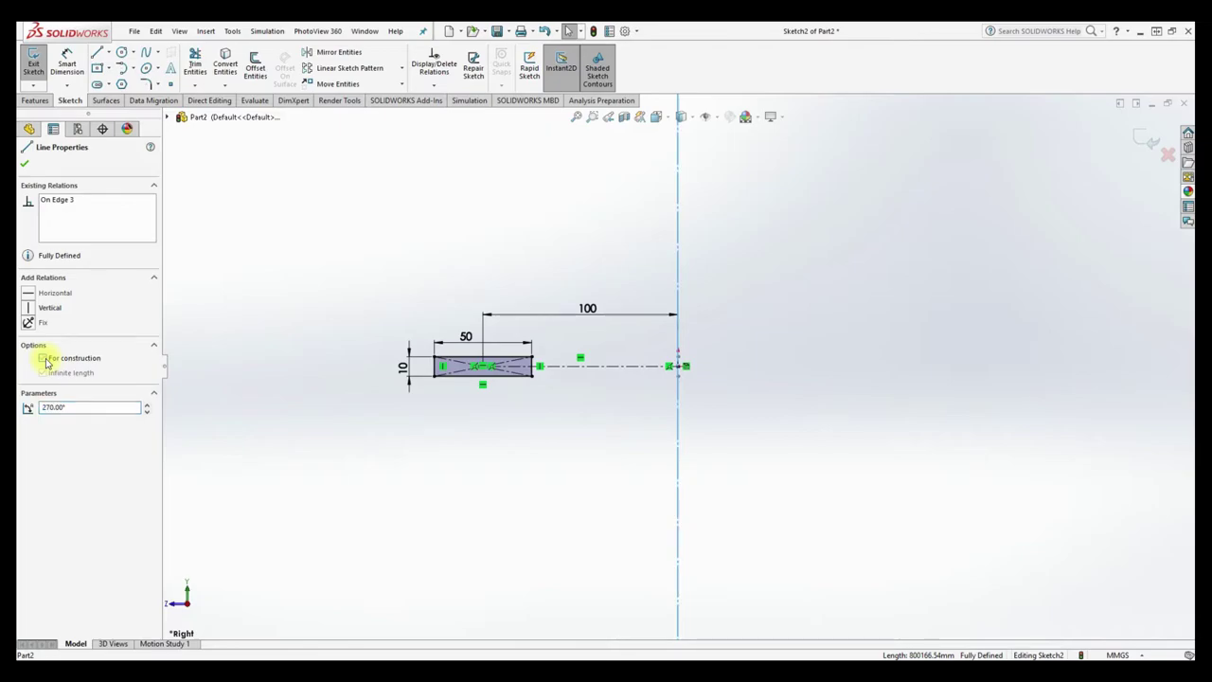
click(26, 164)
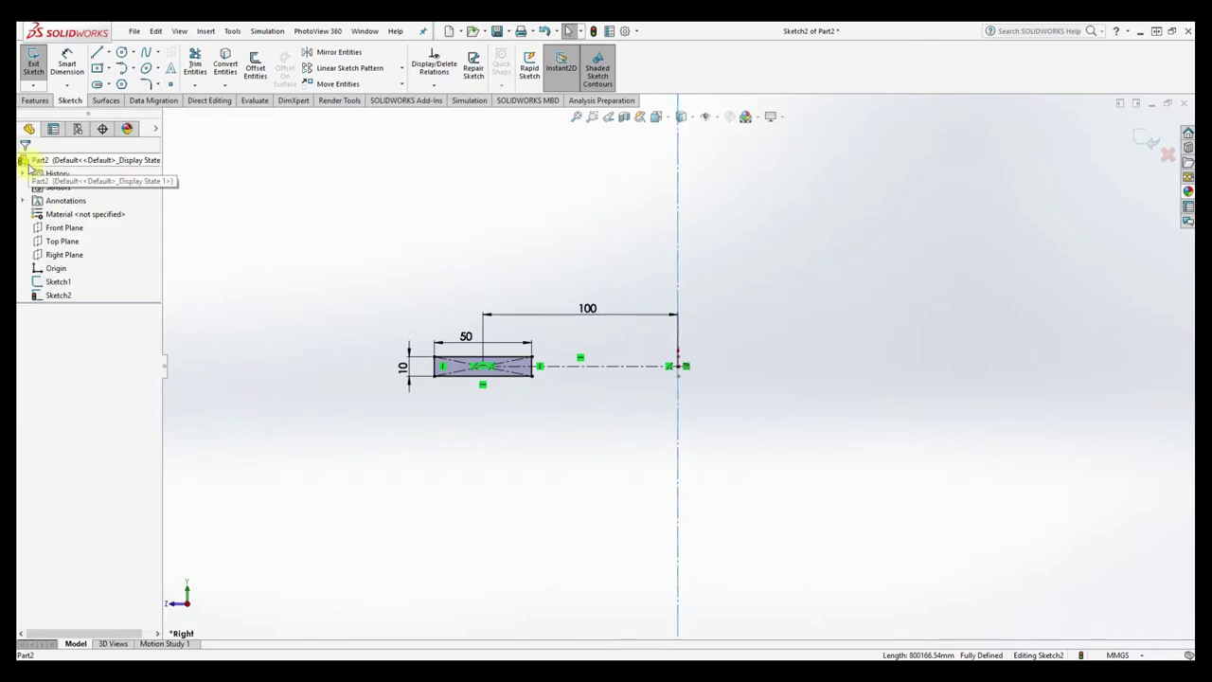
Mirror the 50 × 10 rectangle about the converted vertical line and exit the sketch.
click(332, 52)
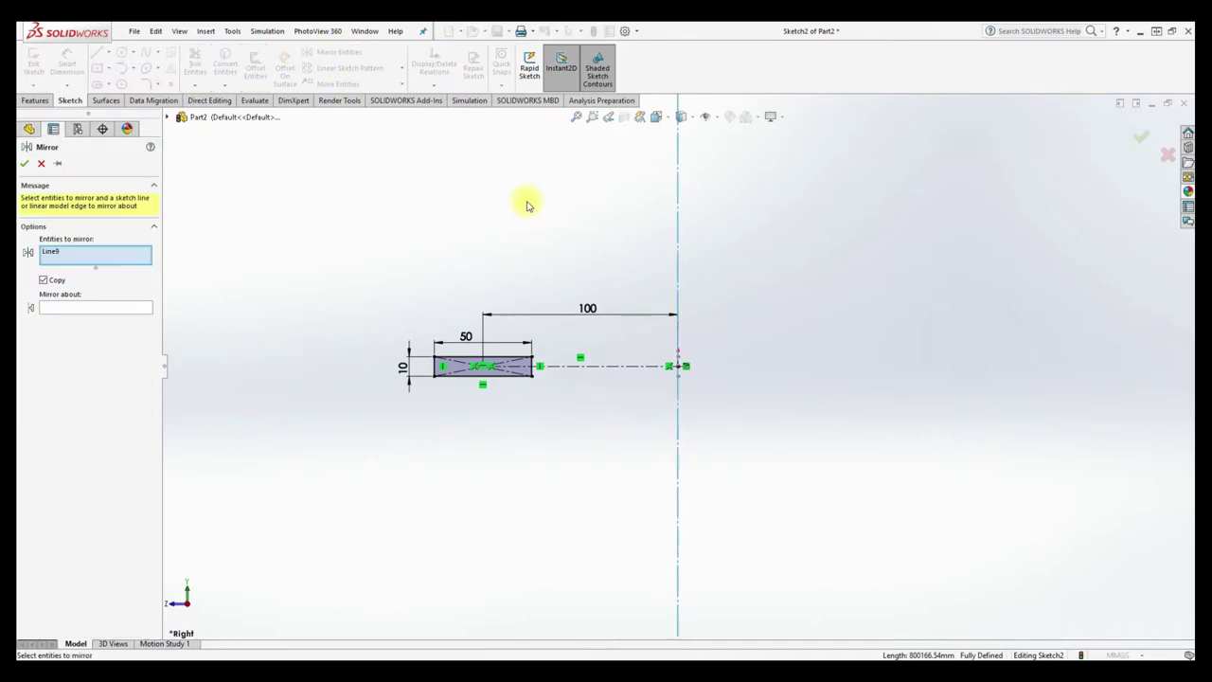
click(84, 257)
key(Delete)
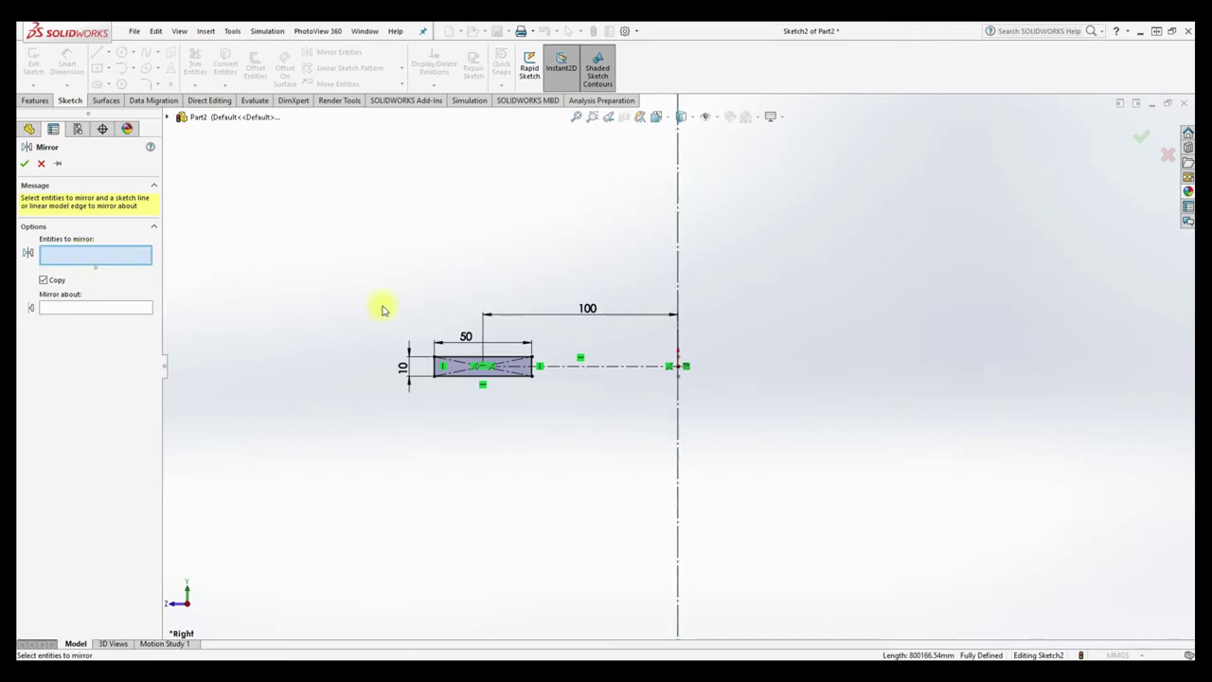
drag(590, 263, 352, 445)
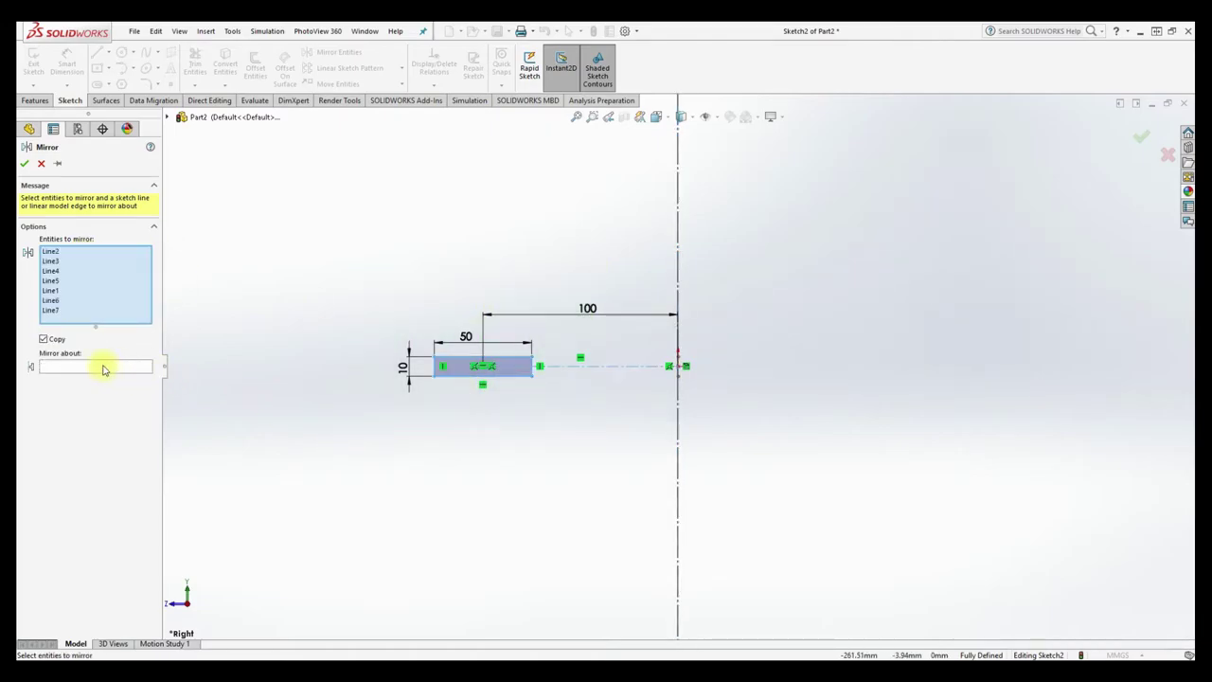
click(104, 367)
click(677, 213)
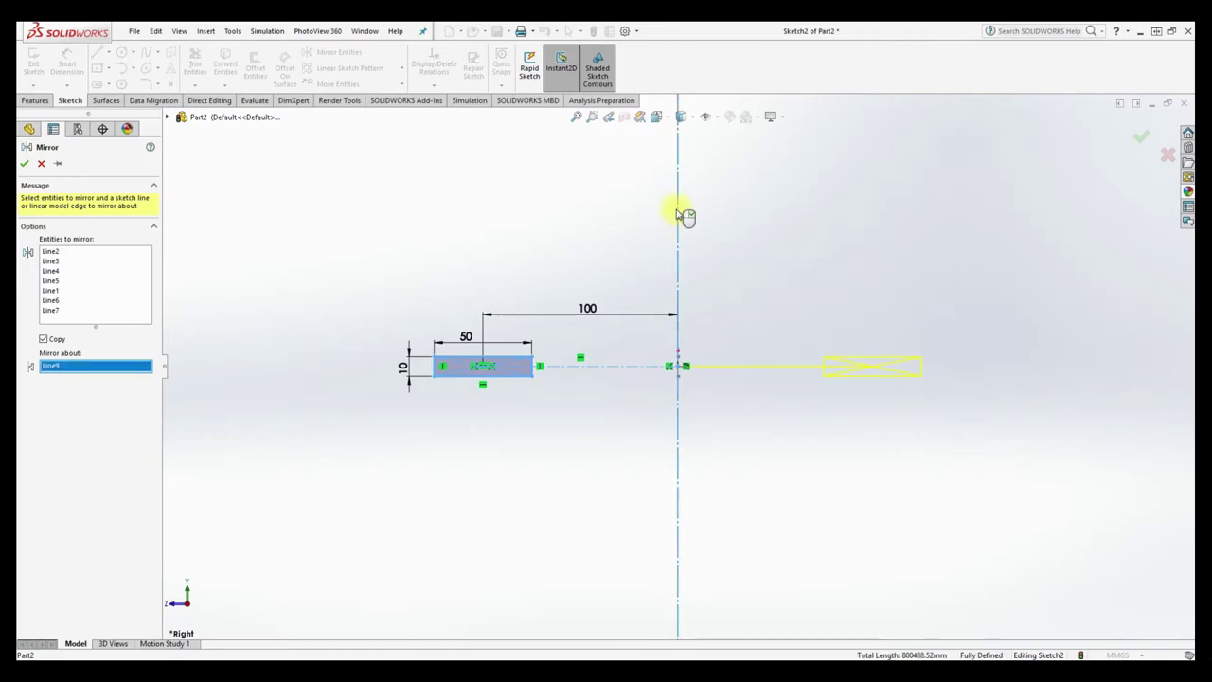
key(Return)
click(1148, 146)
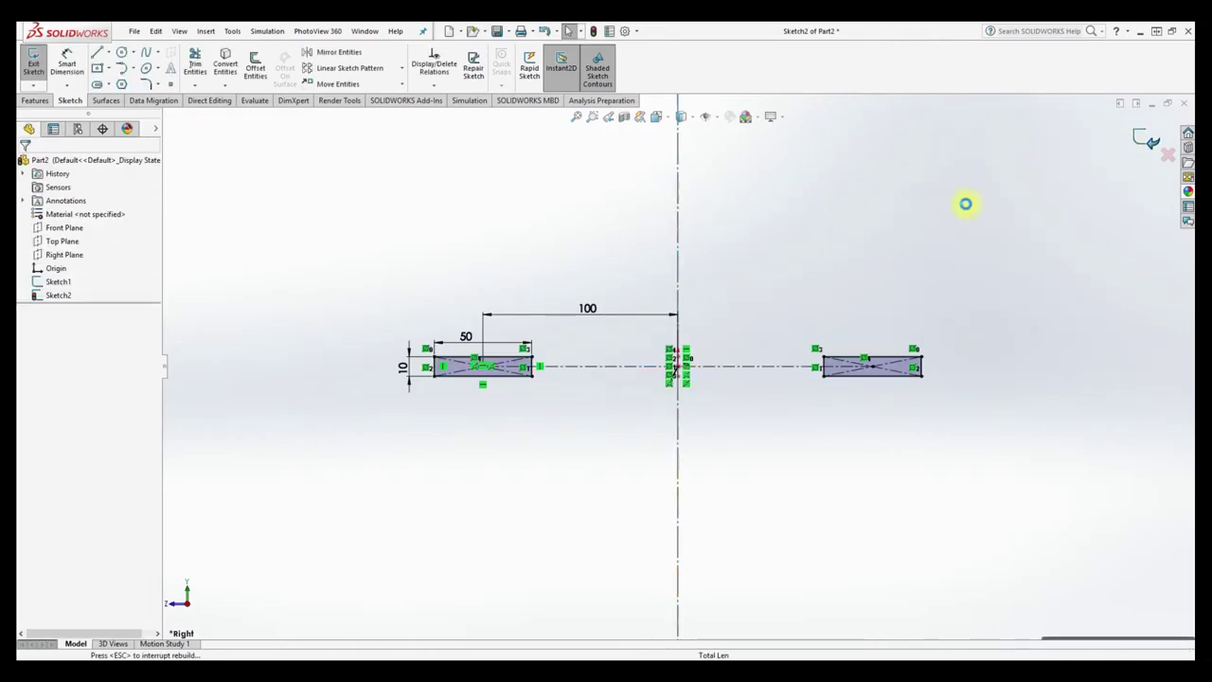
Start a loft, remove the whole Sketch2 entry, and add the upper-left and lower-left rectangles as profiles.
mouse_move(698, 249)
middle_down()
mouse_move(750, 281)
mouse_move(779, 341)
mouse_move(754, 360)
mouse_move(762, 347)
middle_up()
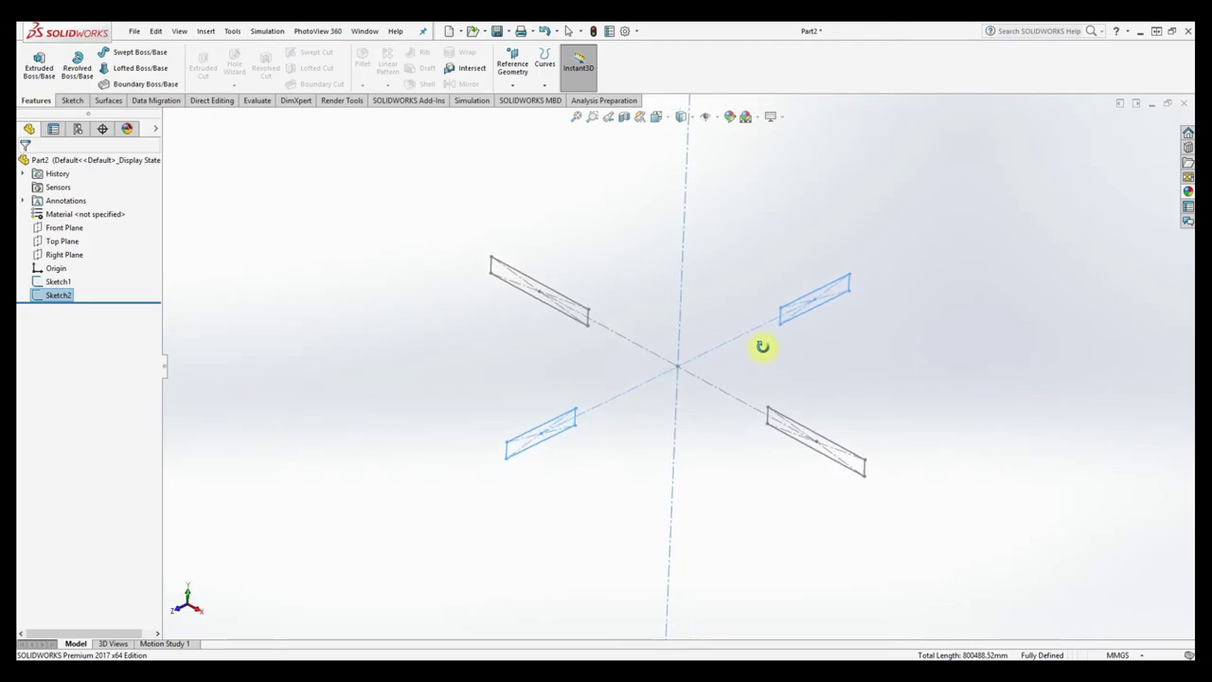
click(142, 68)
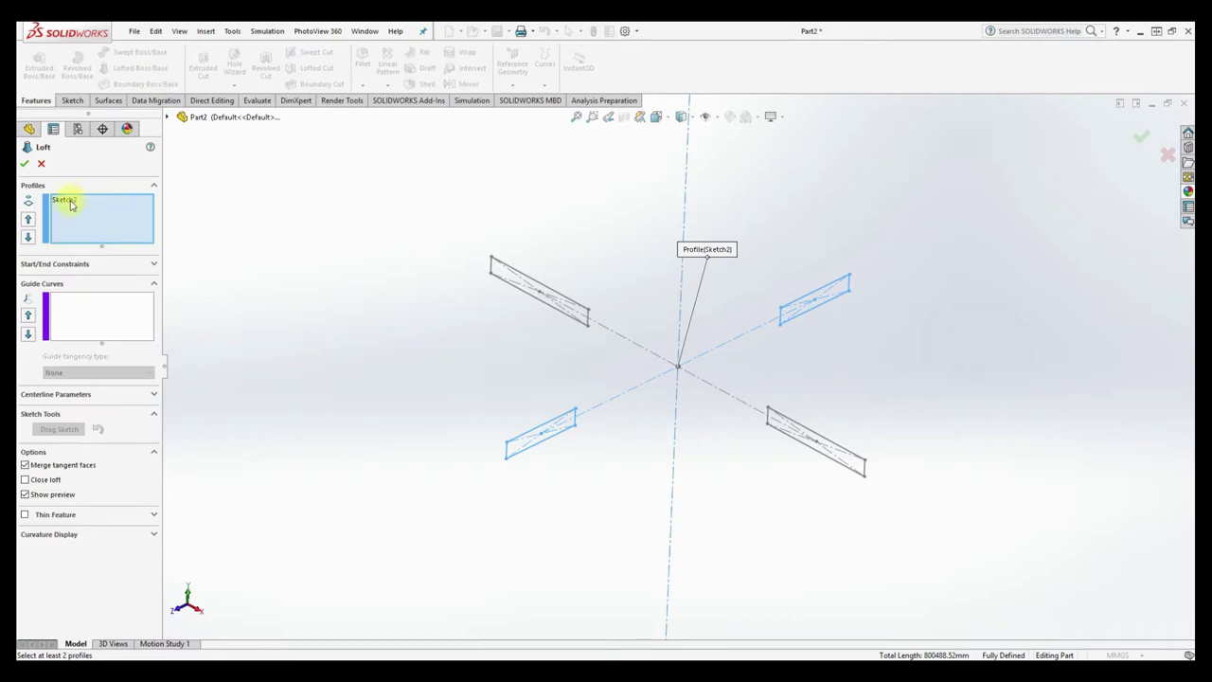
click(70, 202)
key(Delete)
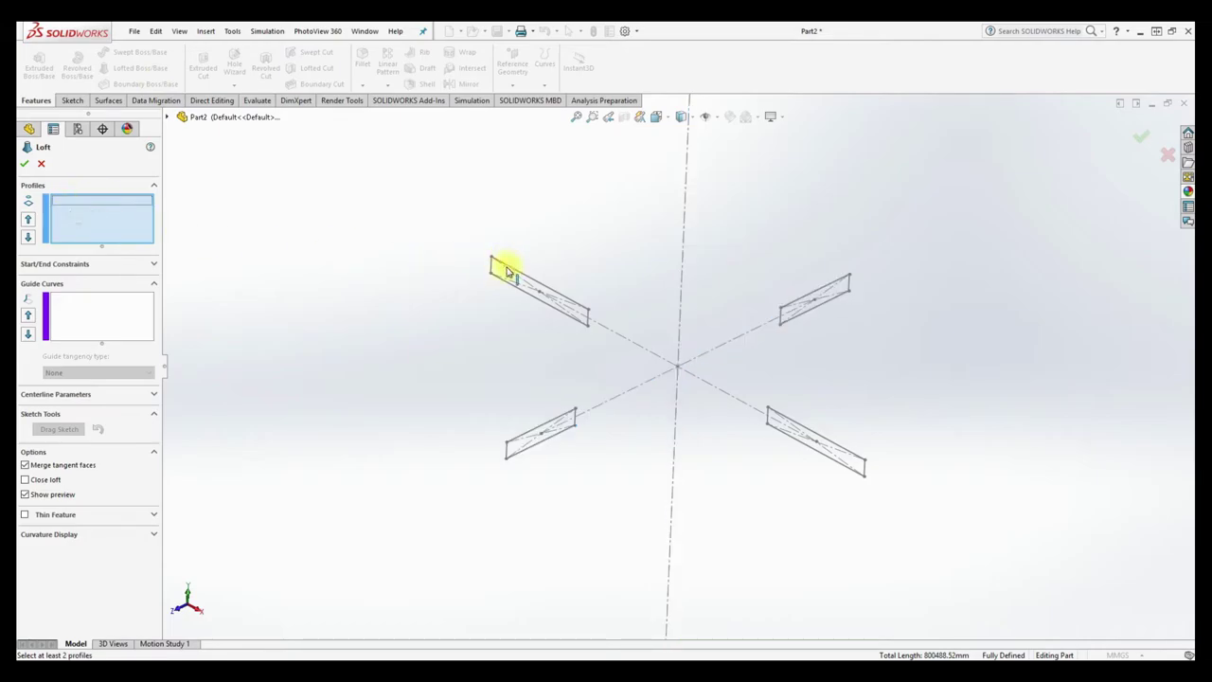
click(507, 272)
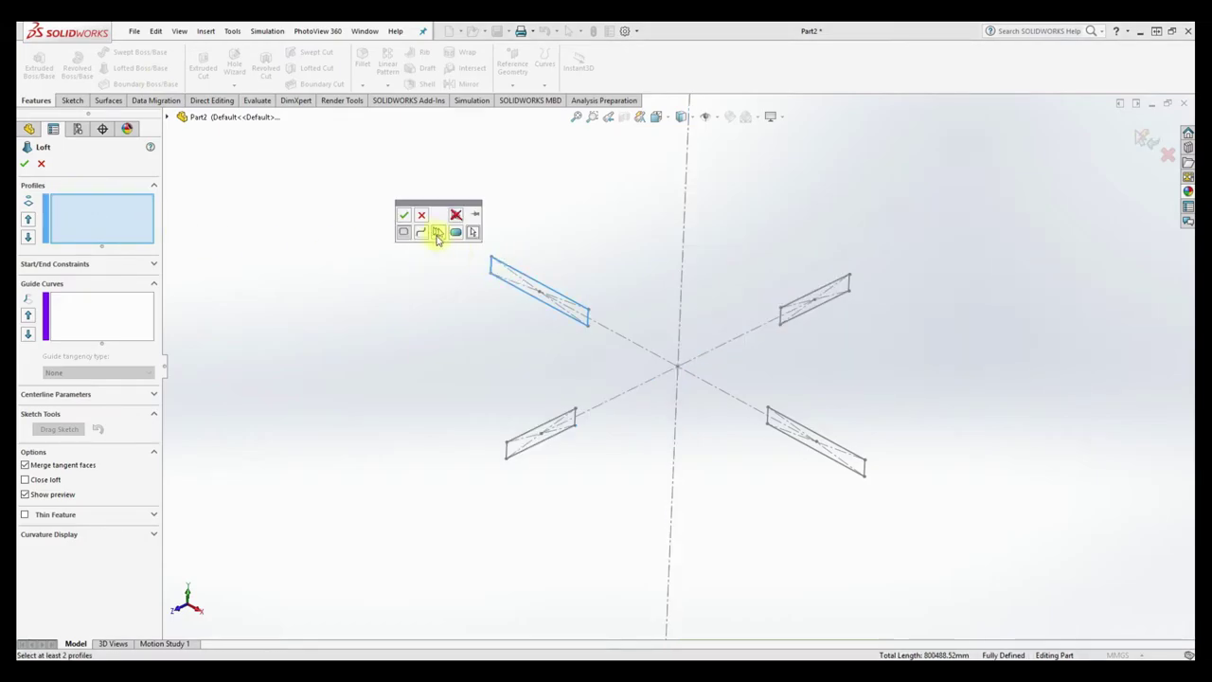
click(406, 217)
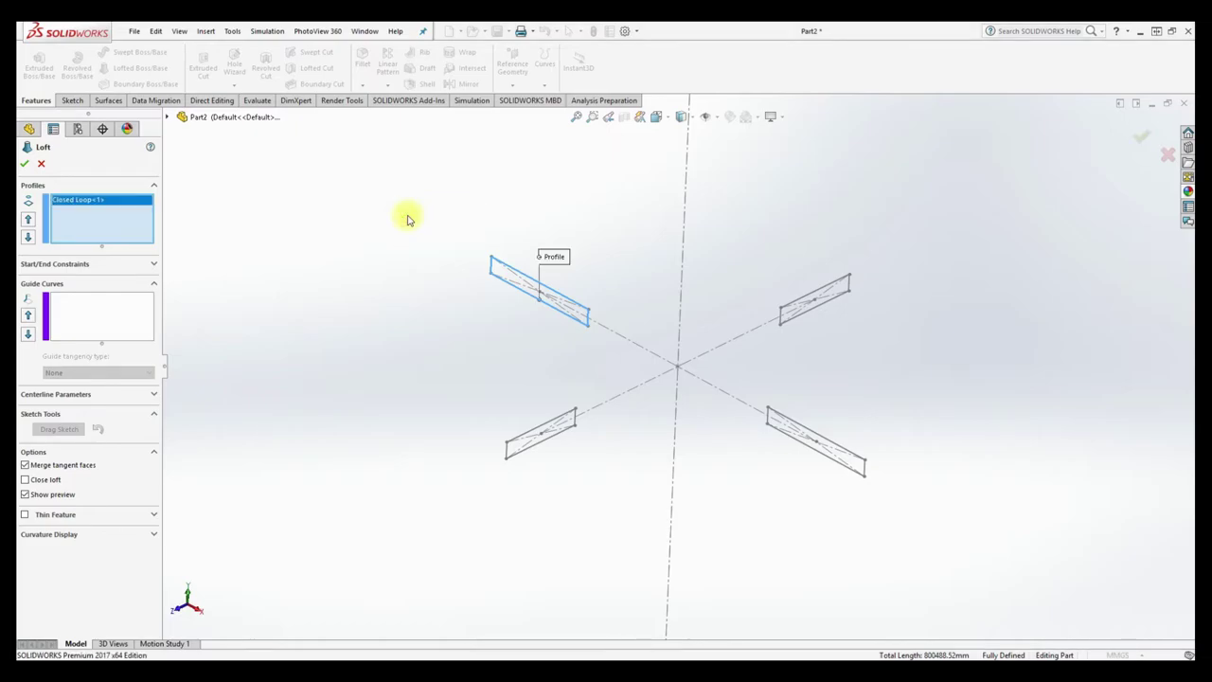
click(519, 444)
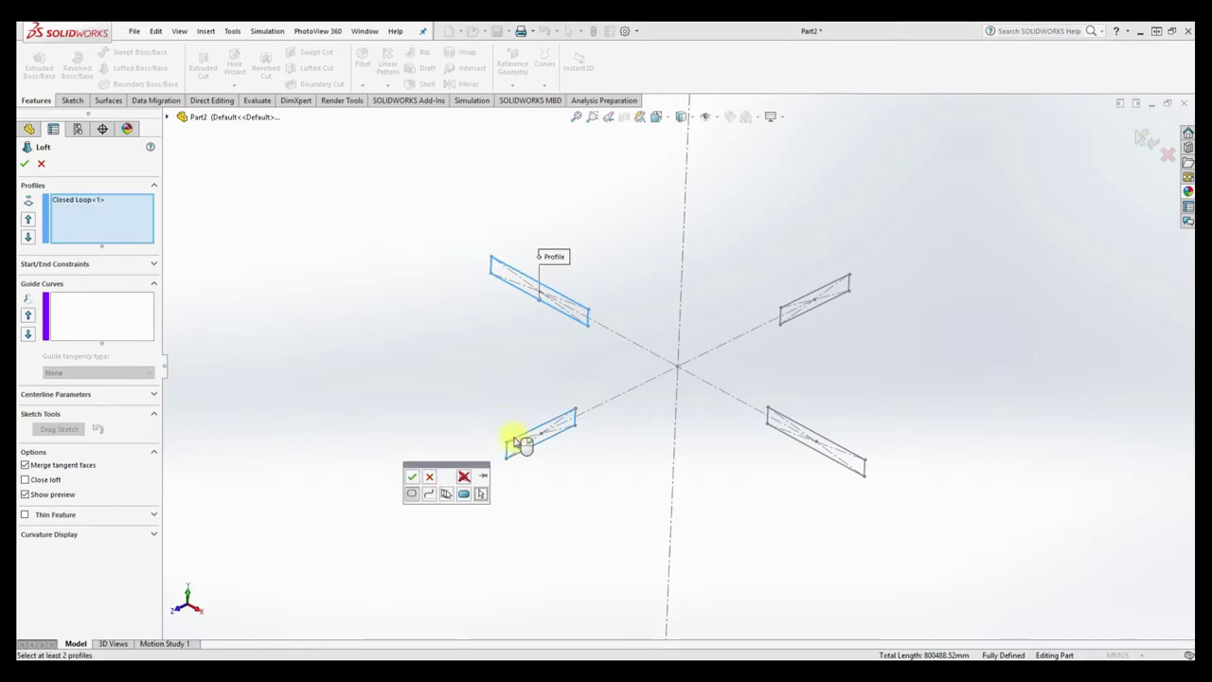
click(411, 481)
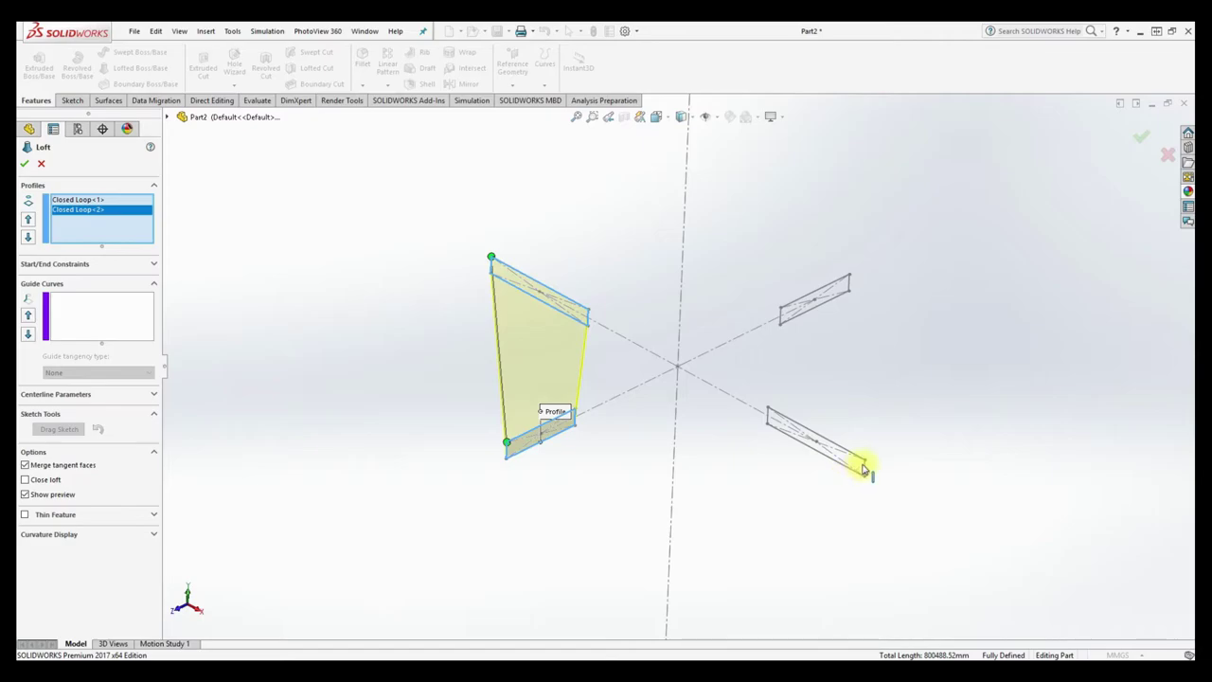
Add the lower-right and upper-right rectangles as the third and fourth loft profiles.
scroll(863, 468, down, 5)
scroll(720, 364, down, 1)
click(718, 370)
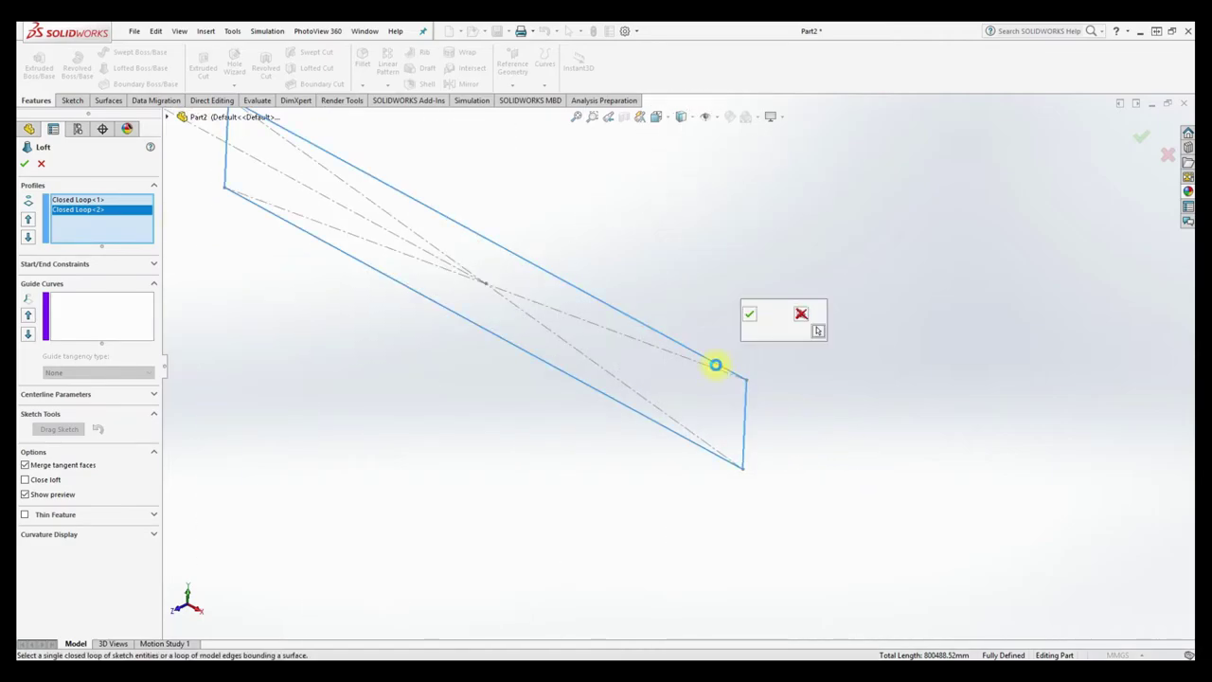
click(750, 314)
scroll(704, 328, up, 2)
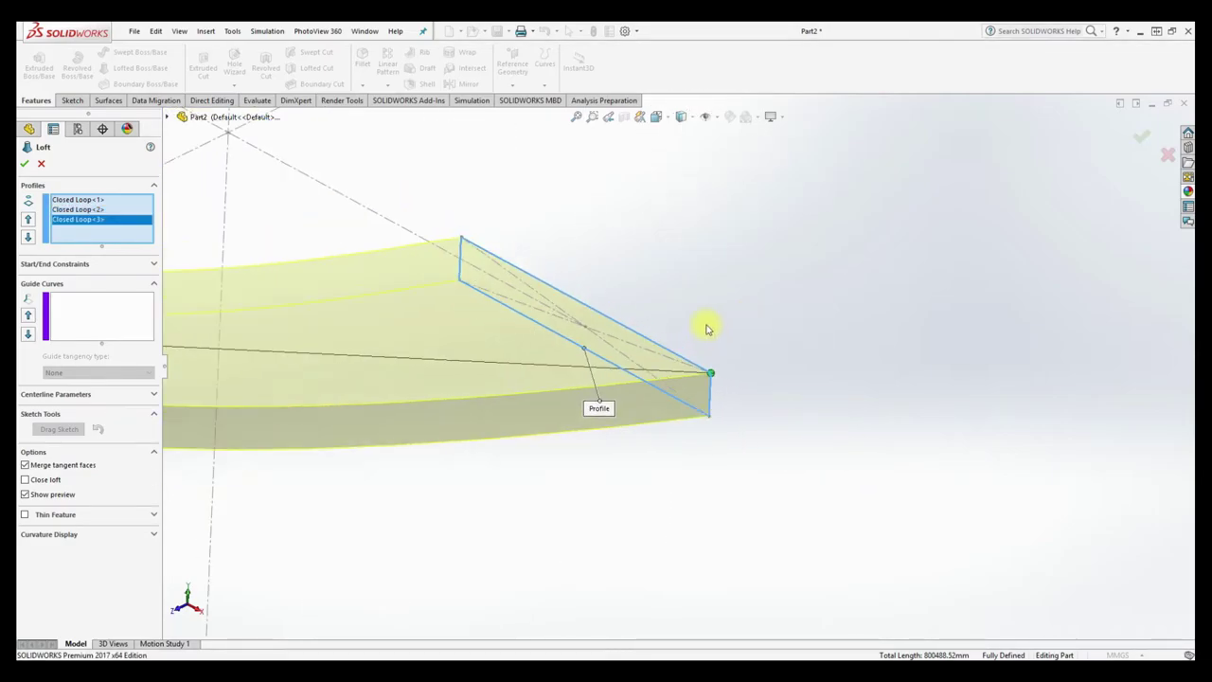
scroll(699, 317, up, 2)
scroll(692, 296, up, 1)
scroll(662, 270, down, 3)
scroll(635, 289, down, 2)
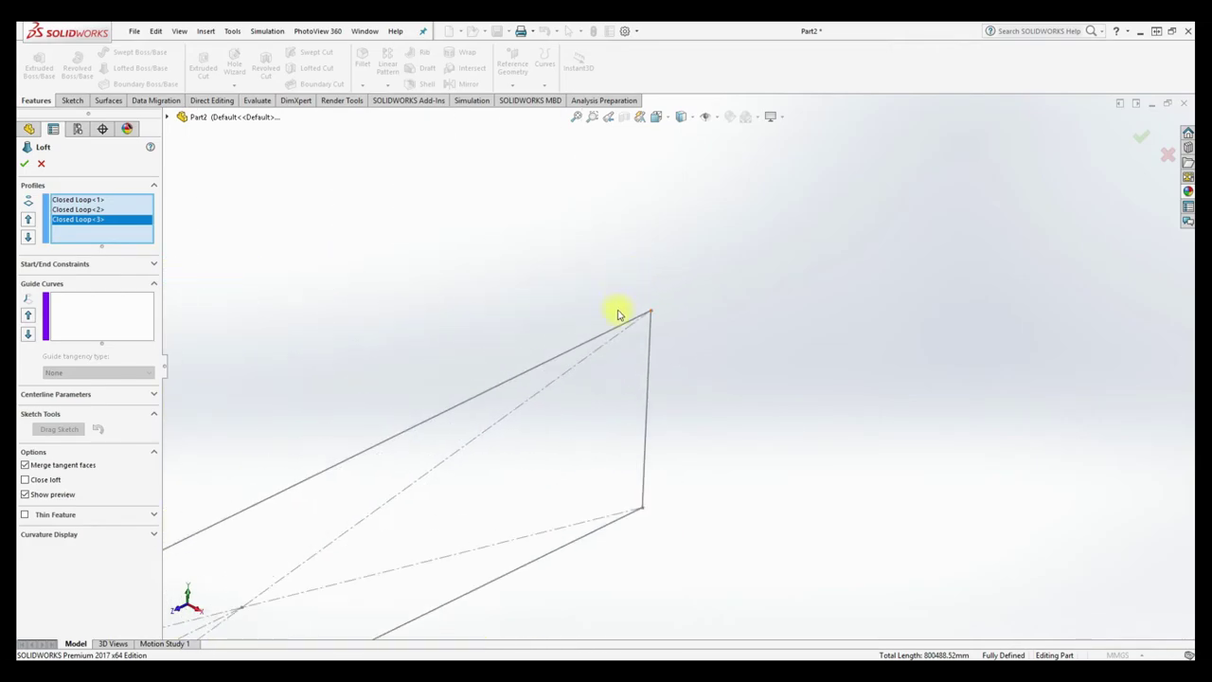
click(621, 328)
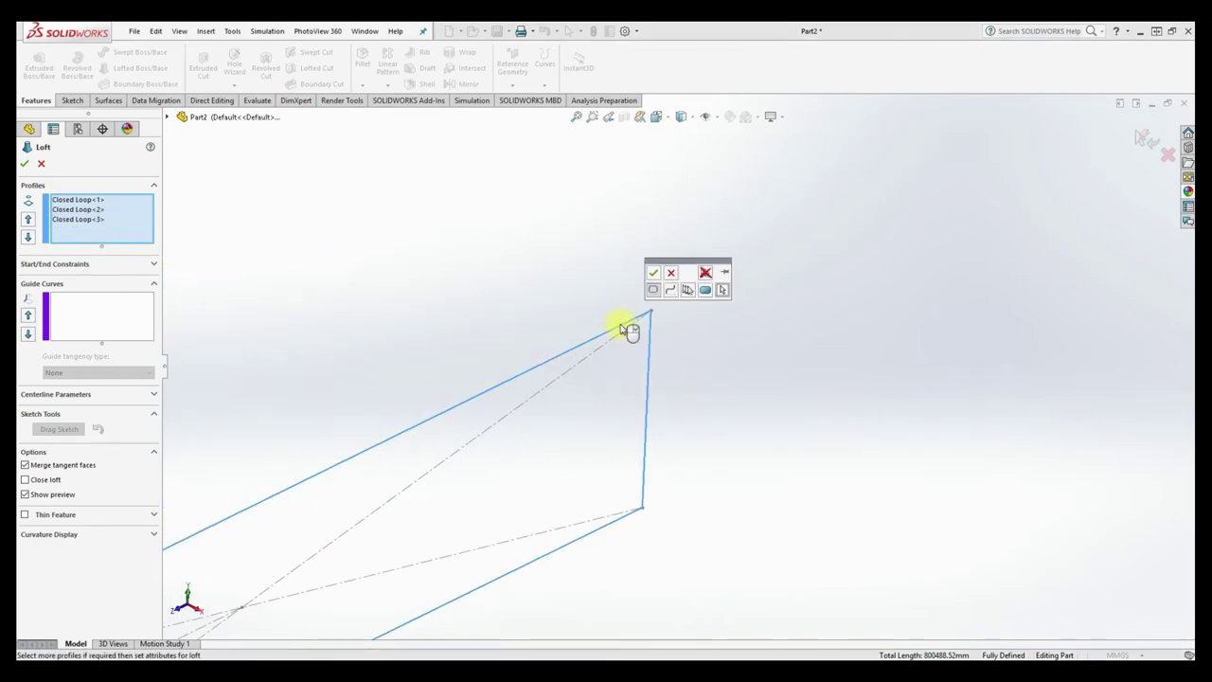
click(652, 276)
Enable Close loft and accept the flat washer ring.
scroll(613, 331, up, 3)
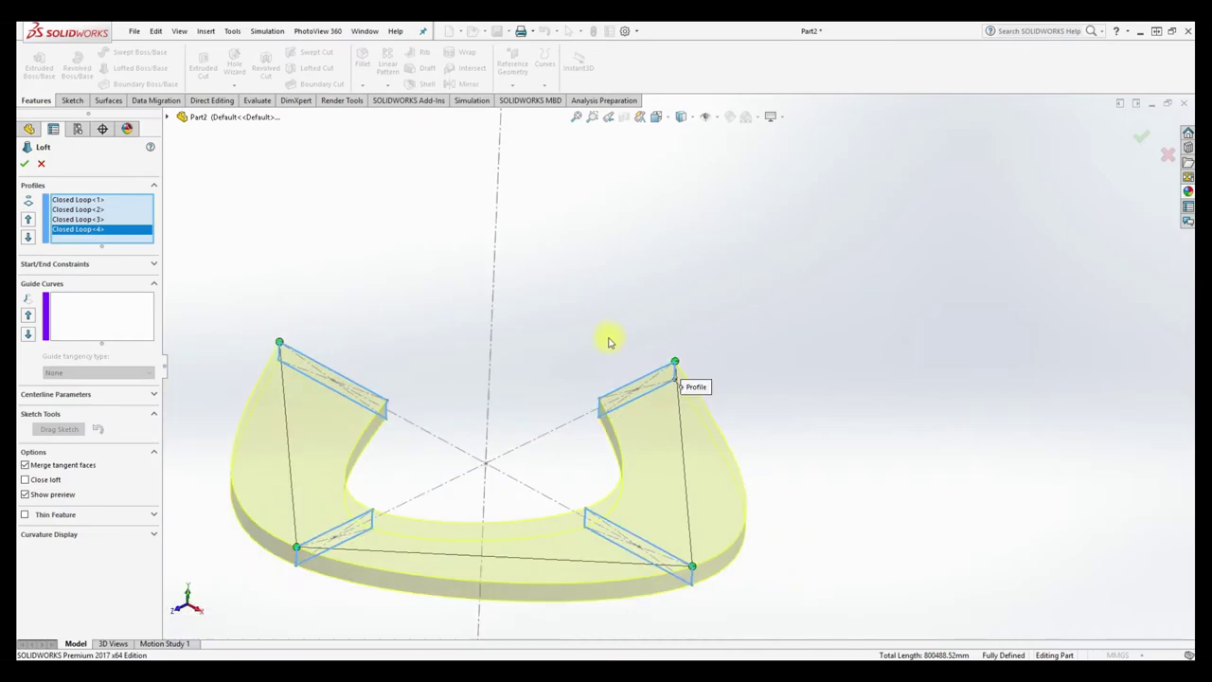
scroll(587, 355, up, 1)
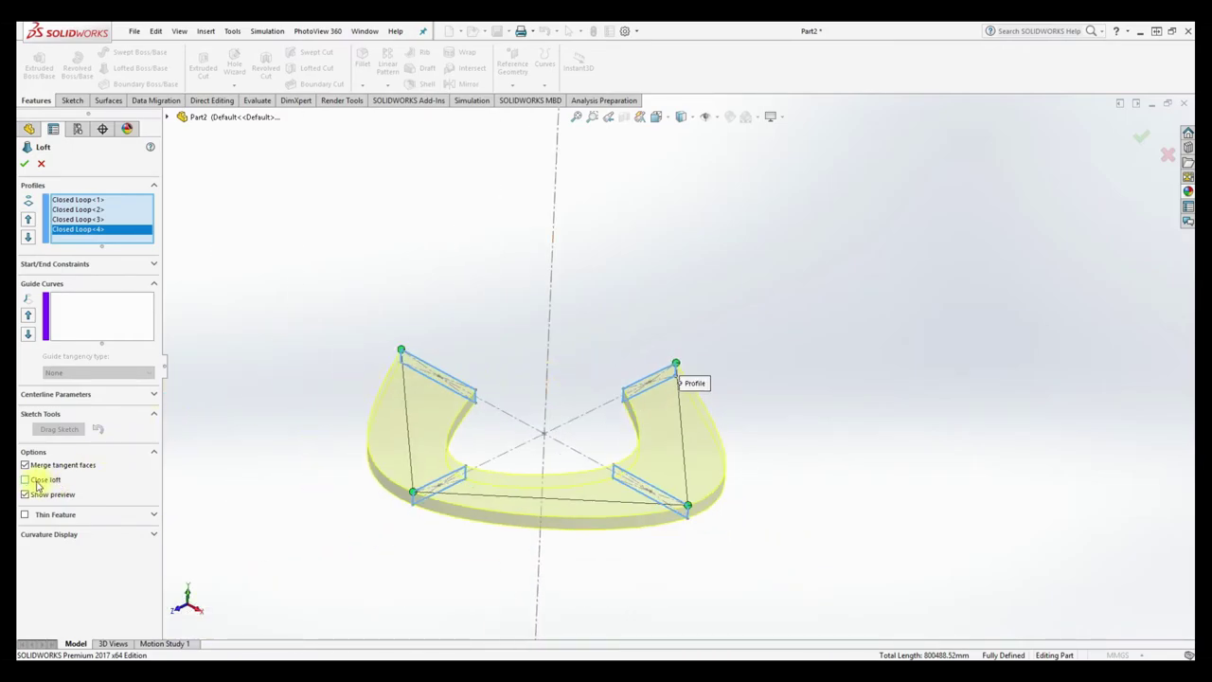
click(25, 479)
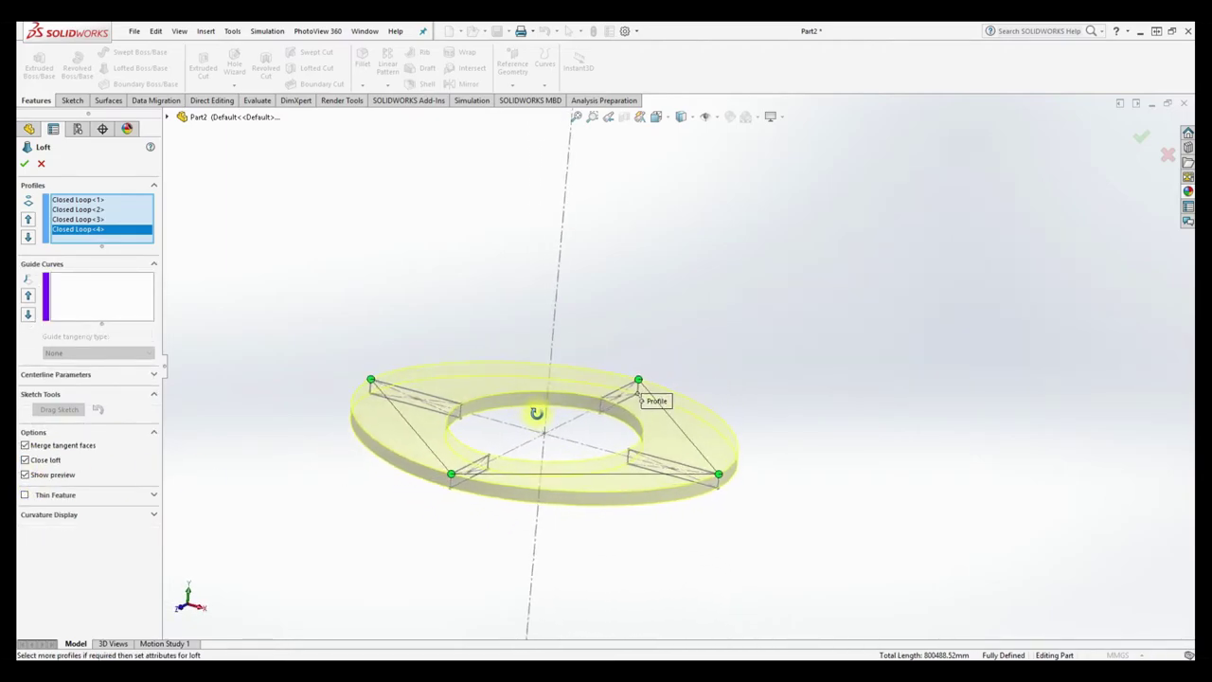
middle_drag(517, 453, 539, 412)
click(28, 166)
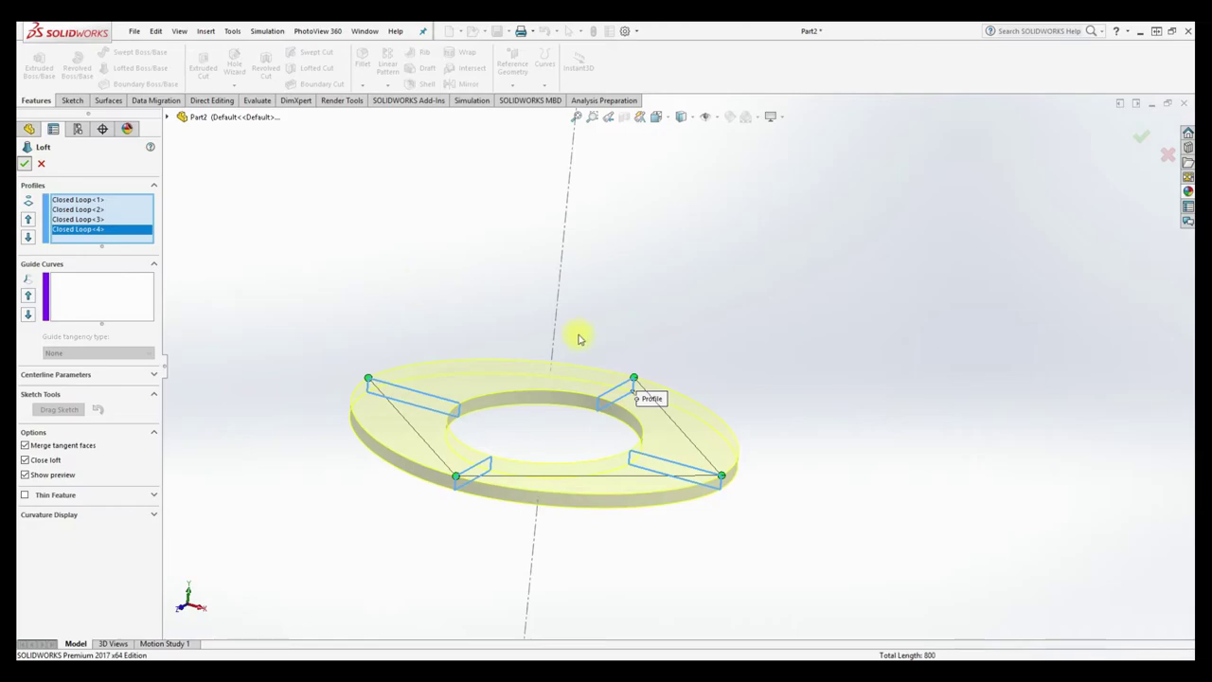
Check the washer from the Top, Front, then Isometric views.
key(space)
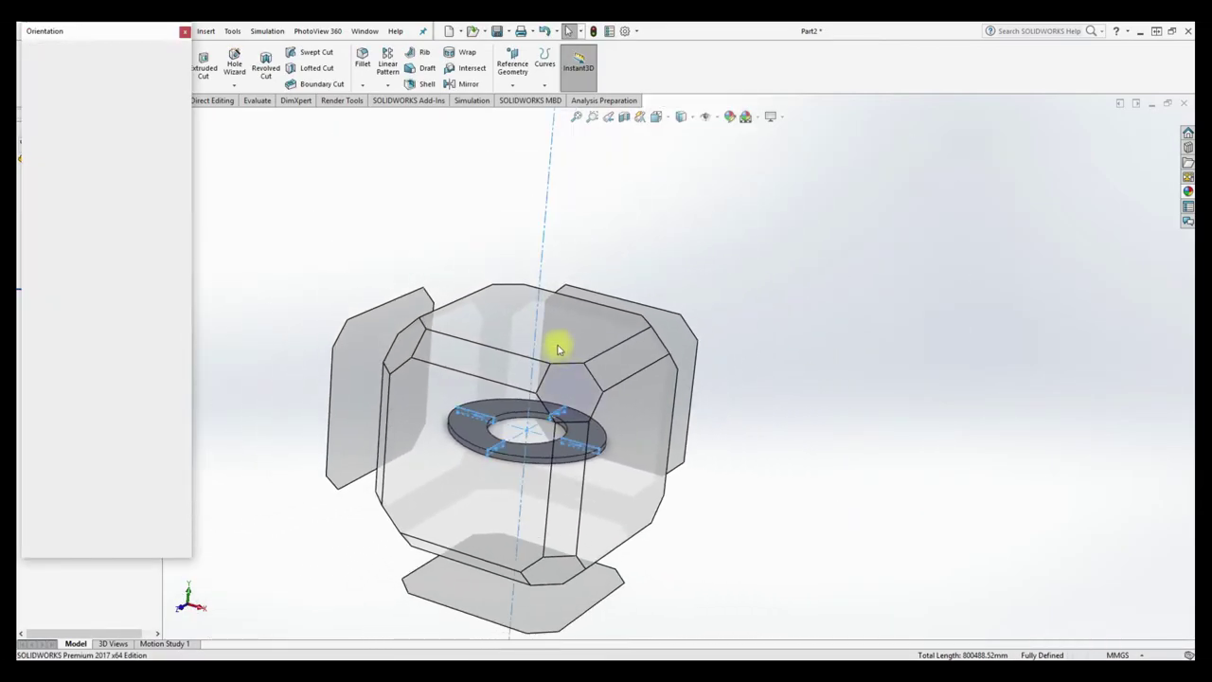
click(556, 346)
key(space)
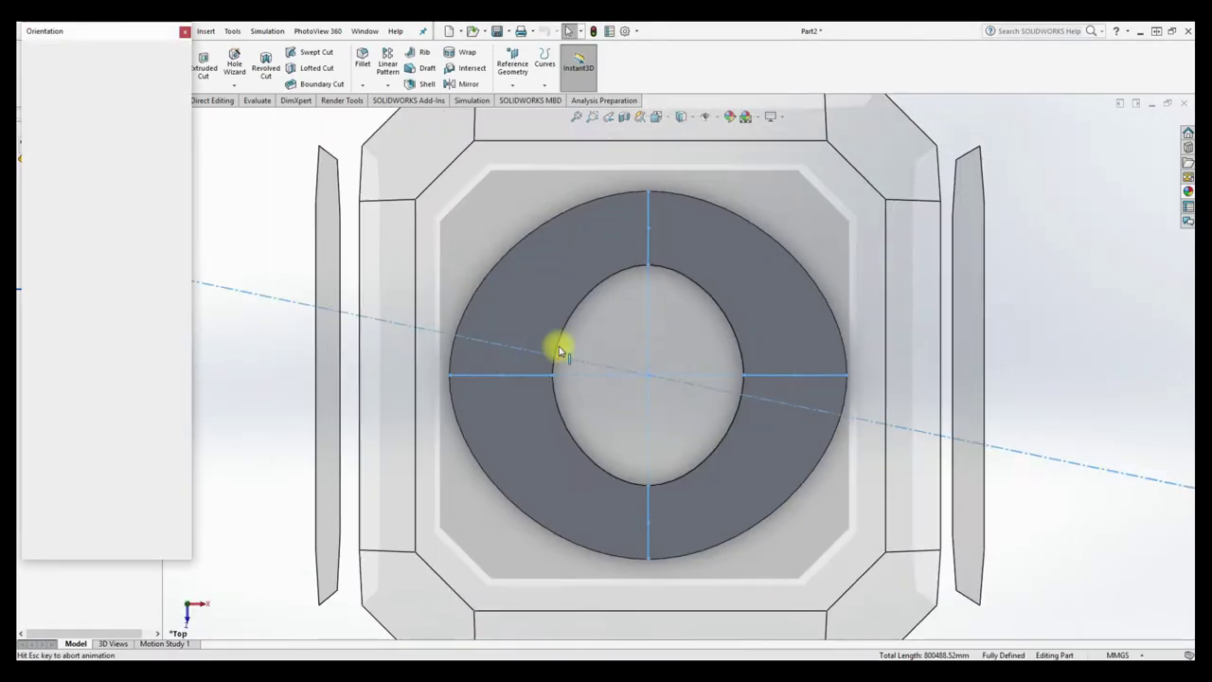
click(547, 613)
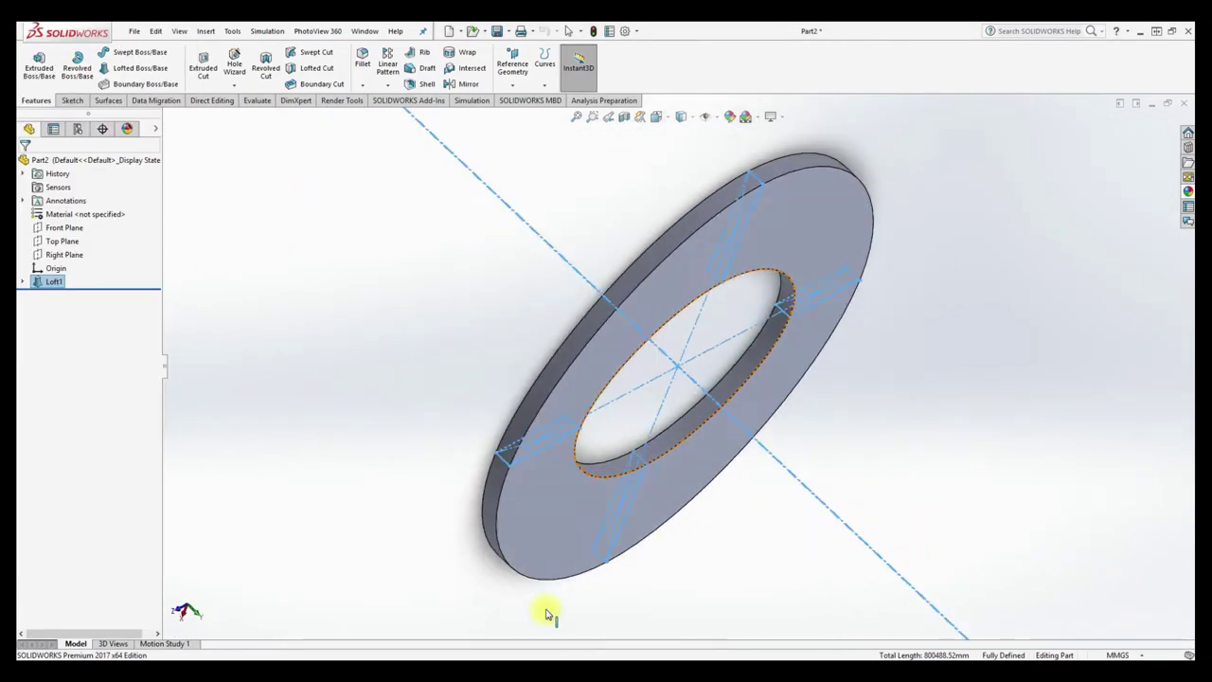
key(space)
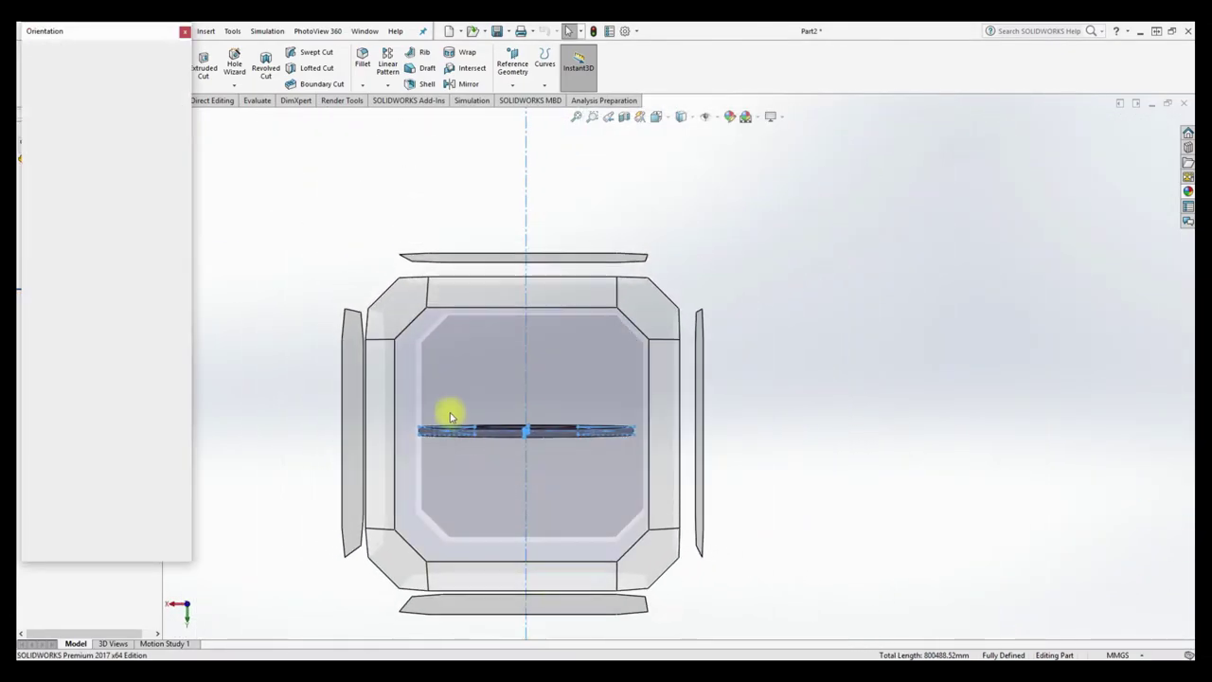
click(408, 313)
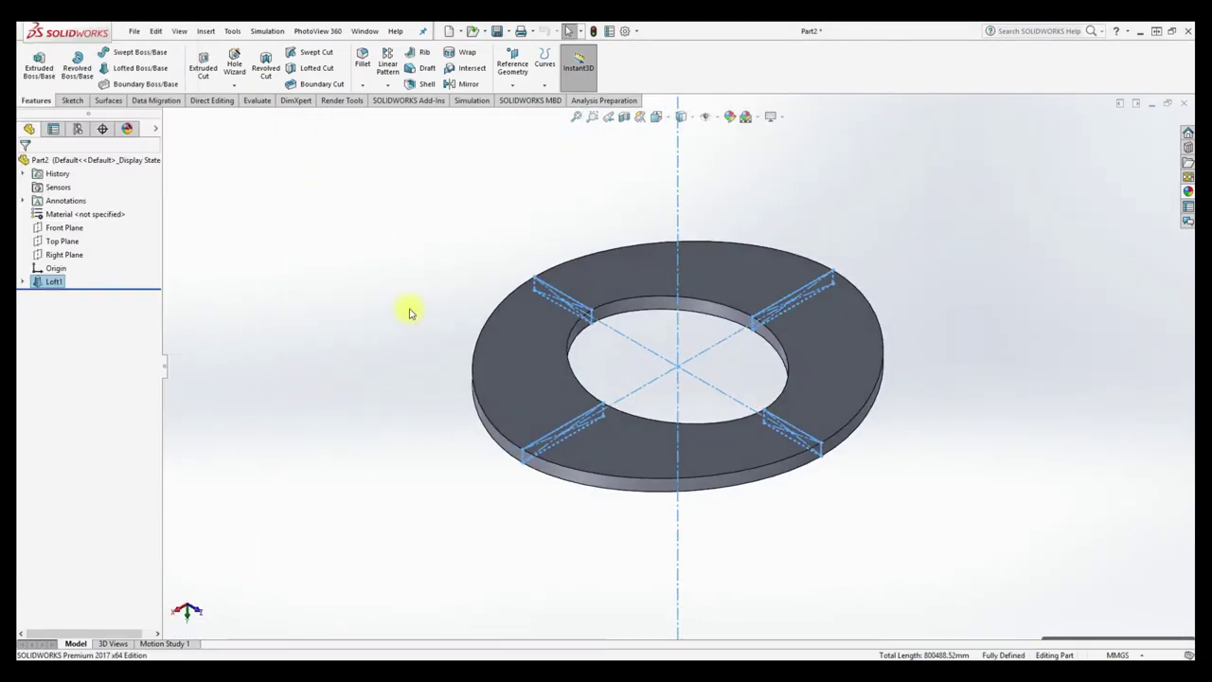
Turn the view Normal To the Right Plane so the ring is seen edge-on.
click(398, 367)
click(64, 254)
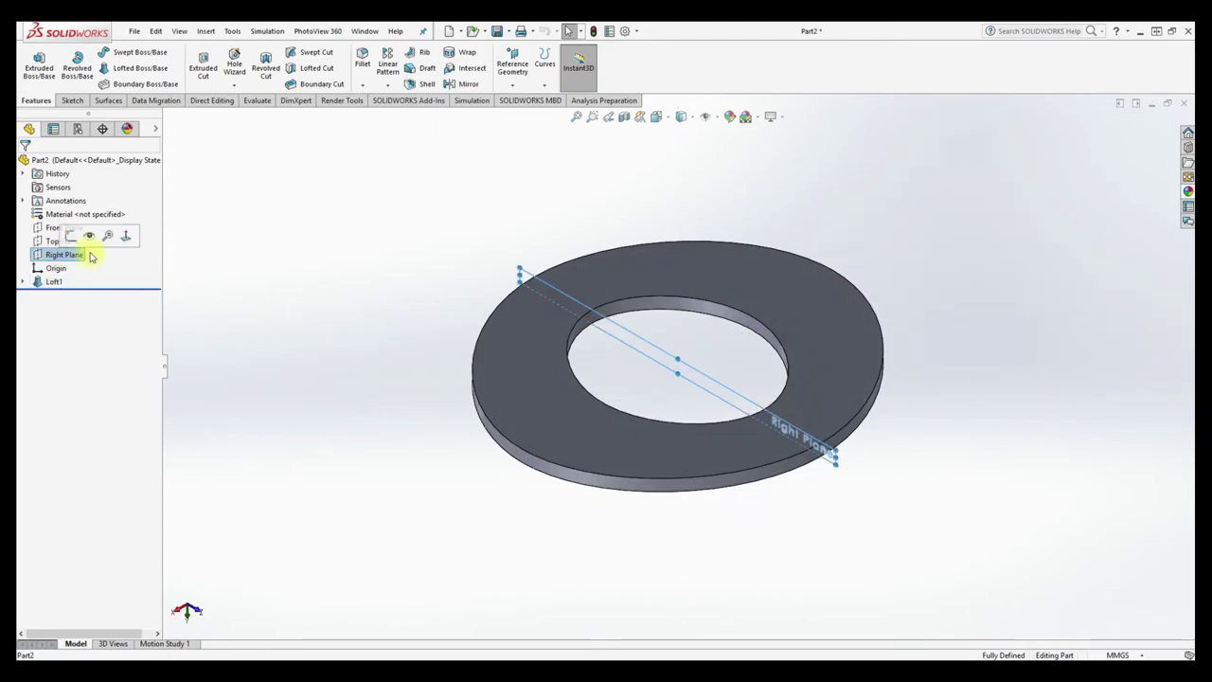
click(126, 239)
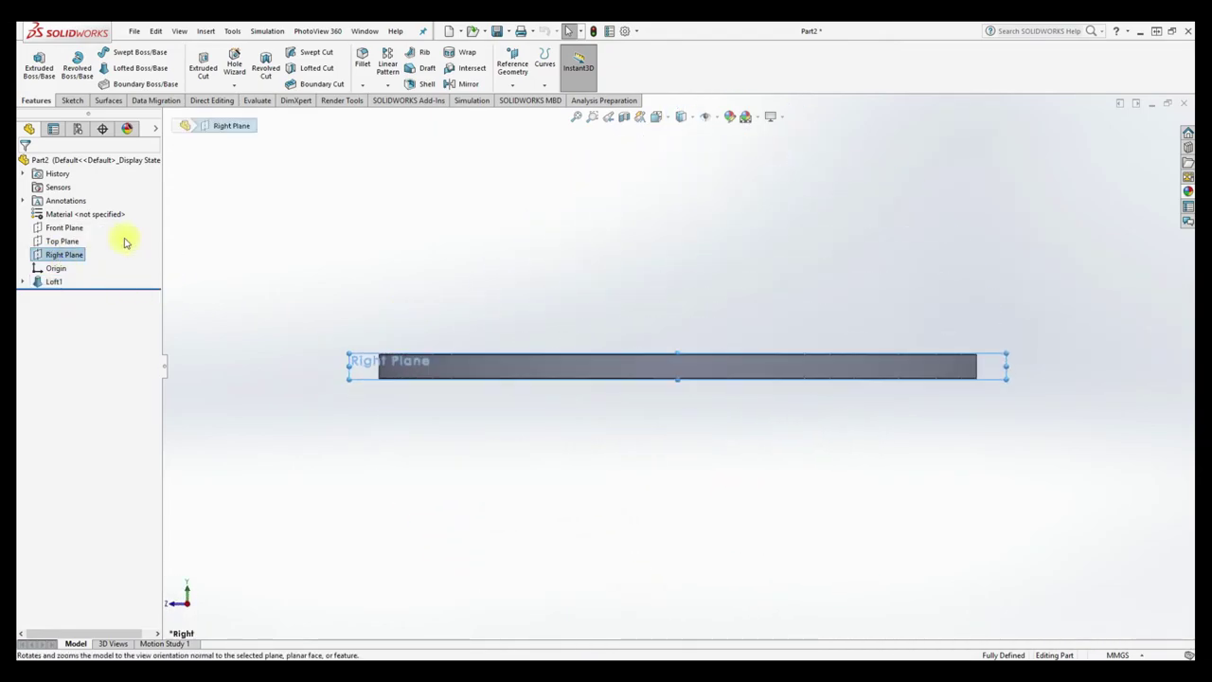
right_click(66, 258)
Discard a stray empty Right Plane sketch and open Loft1's Sketch2 for editing.
click(79, 241)
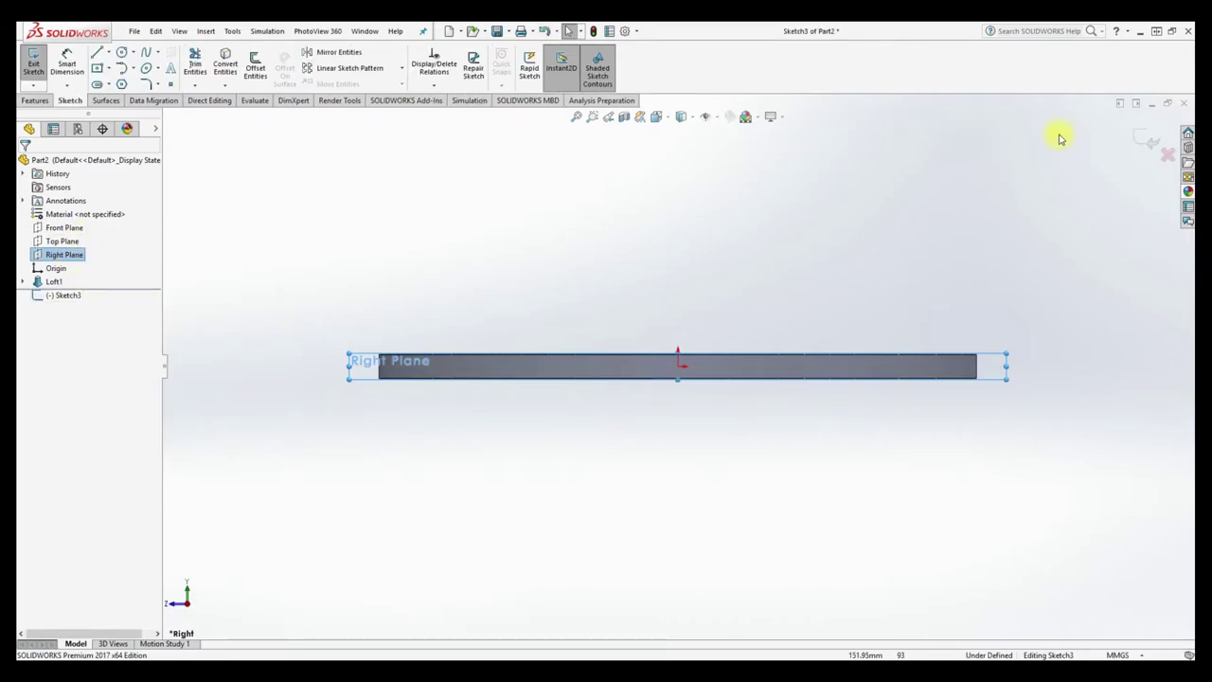
click(1156, 139)
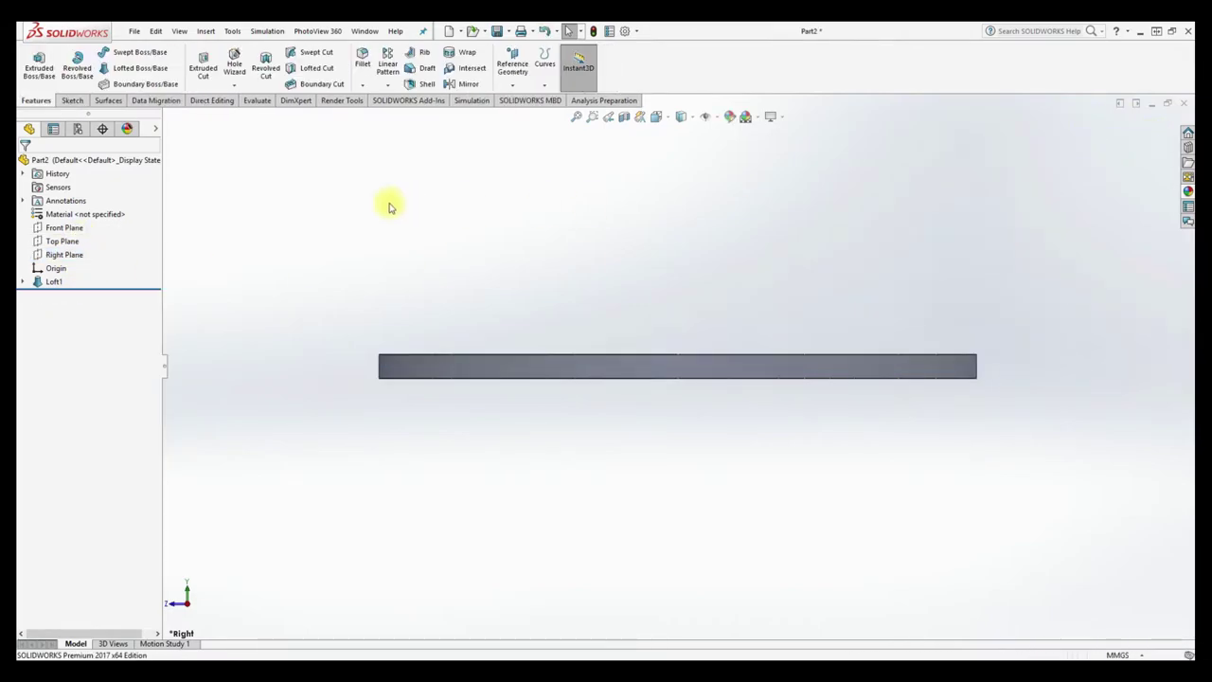
click(25, 282)
click(73, 309)
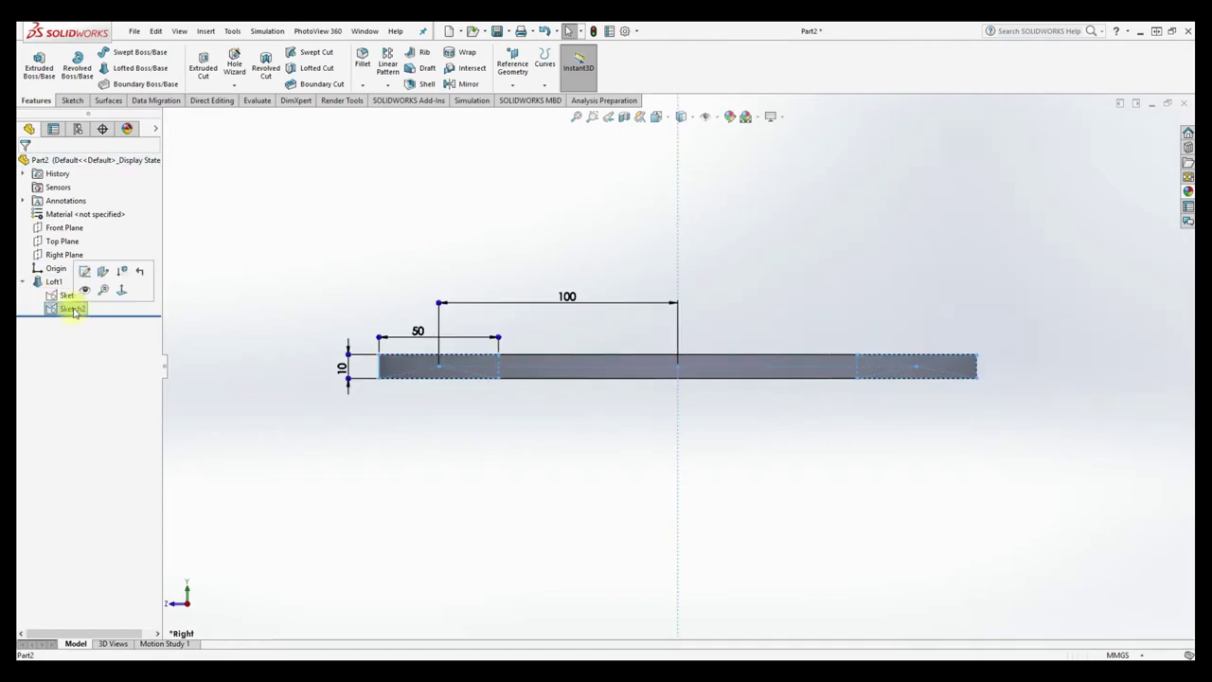
click(83, 274)
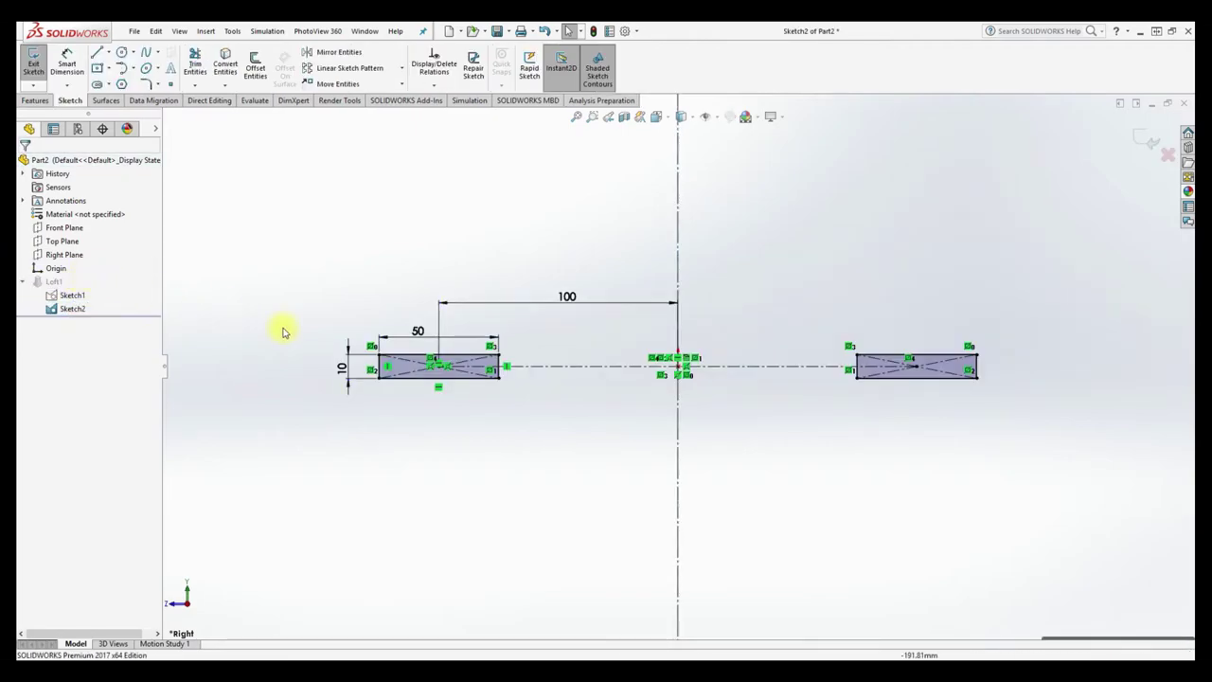
Move all Sketch2 profiles up 20 mm (ΔY 20) and exit to rebuild Loft1.
click(334, 85)
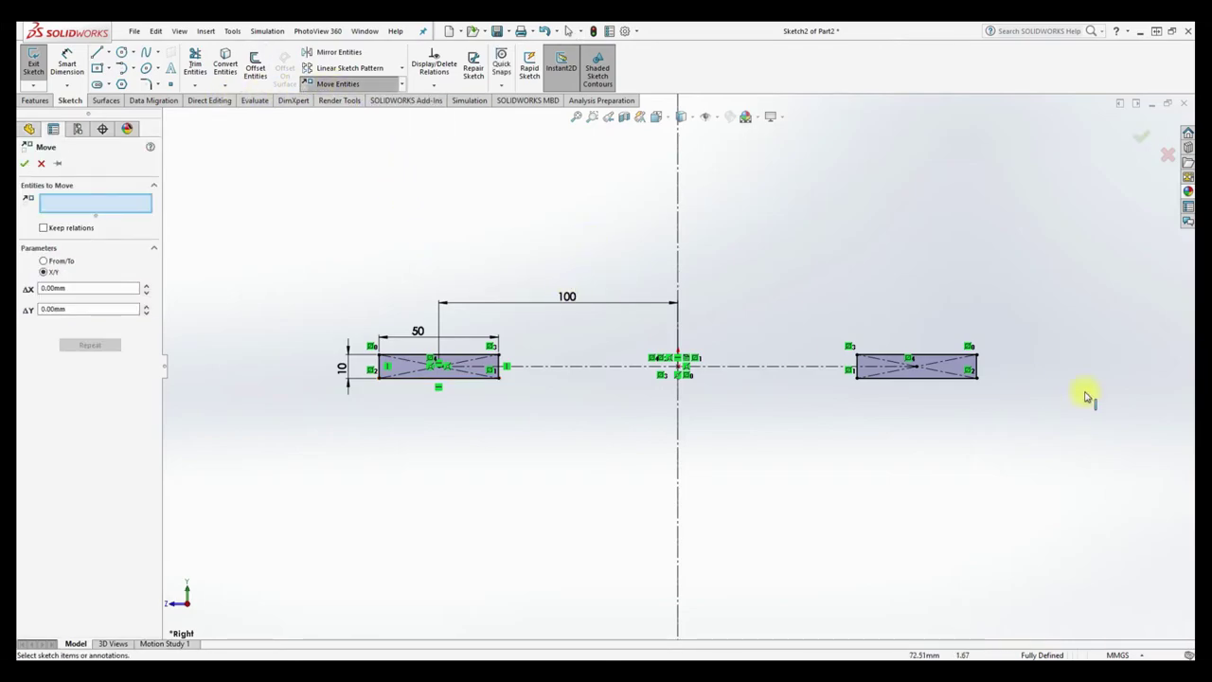
drag(1037, 274, 327, 477)
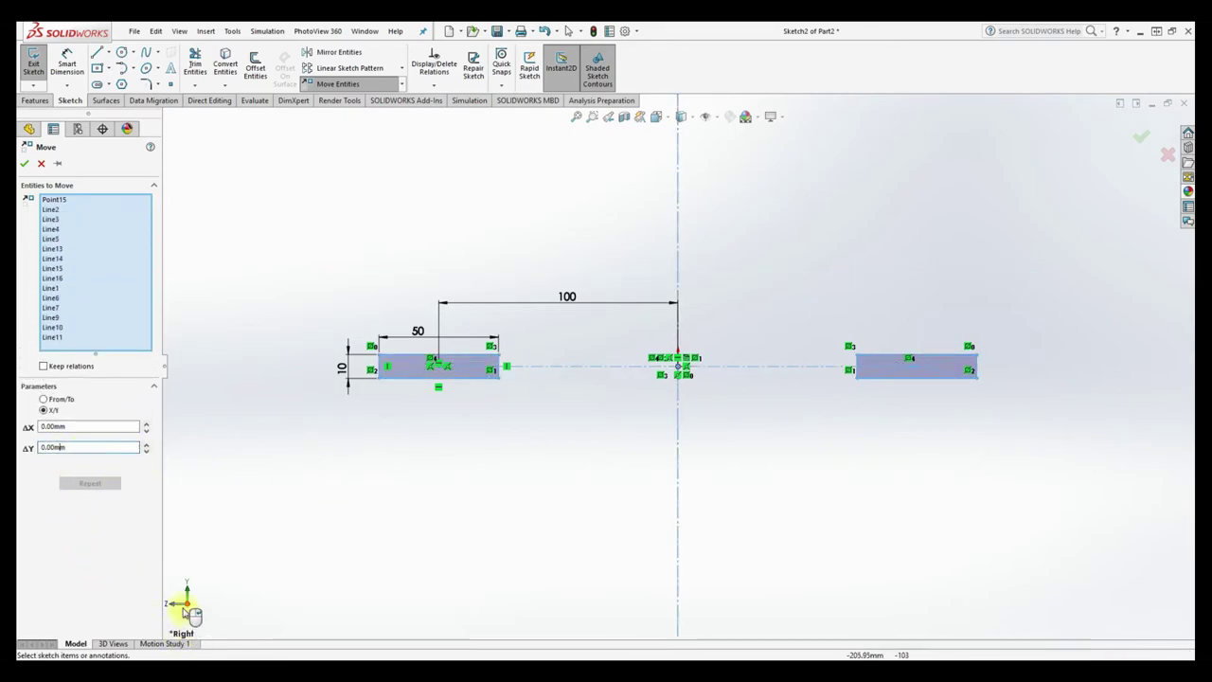
click(44, 410)
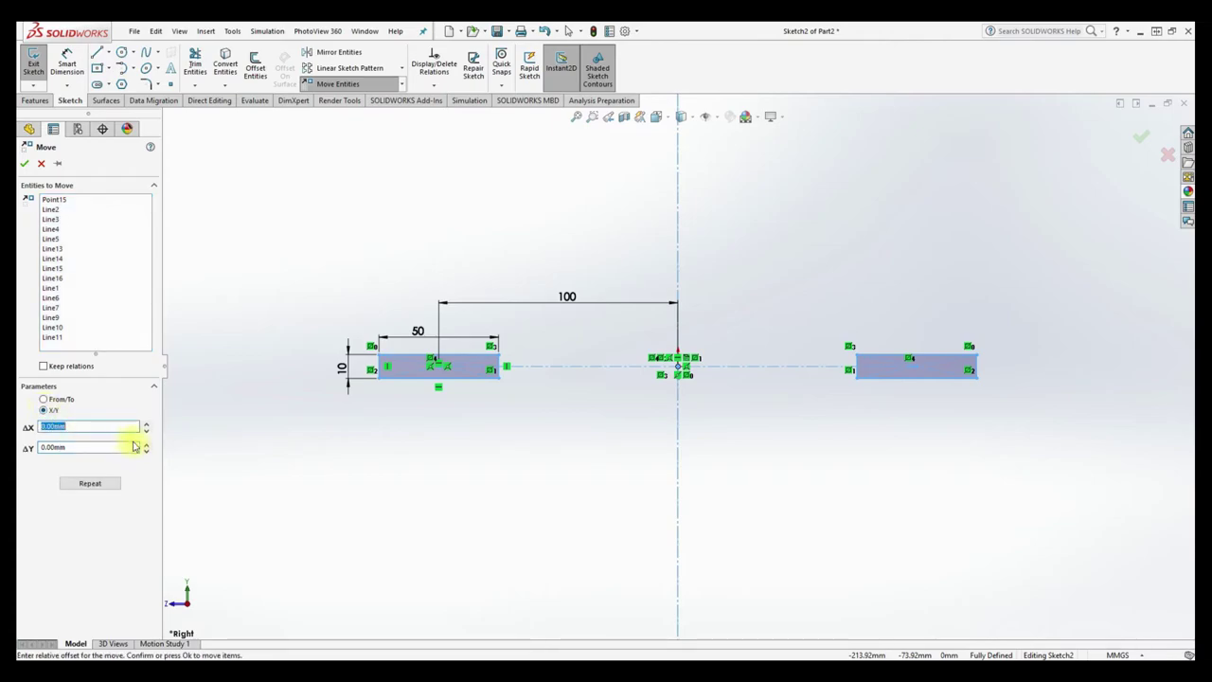
click(147, 444)
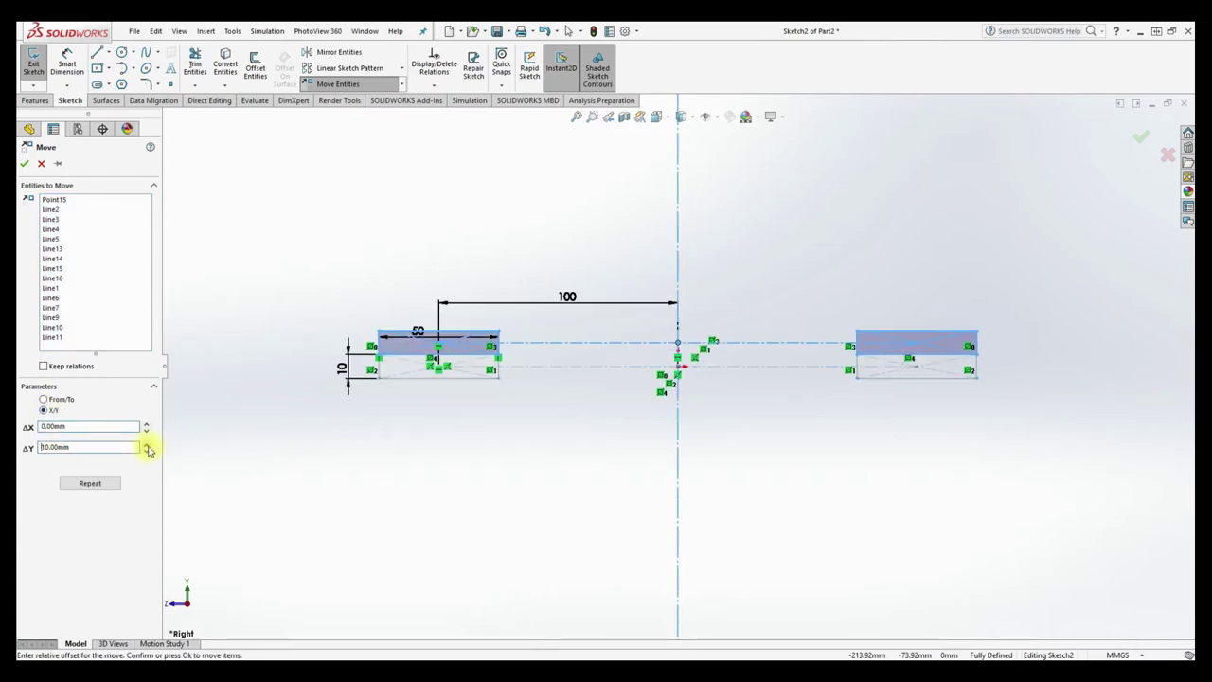
click(147, 444)
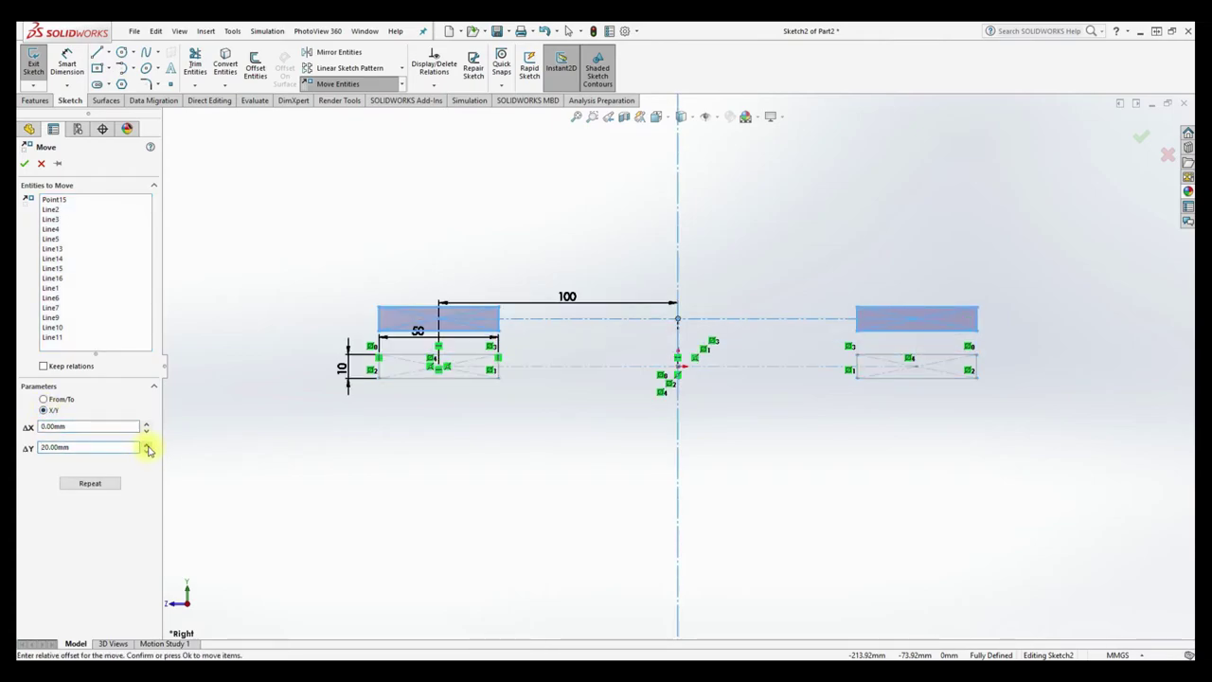
click(25, 164)
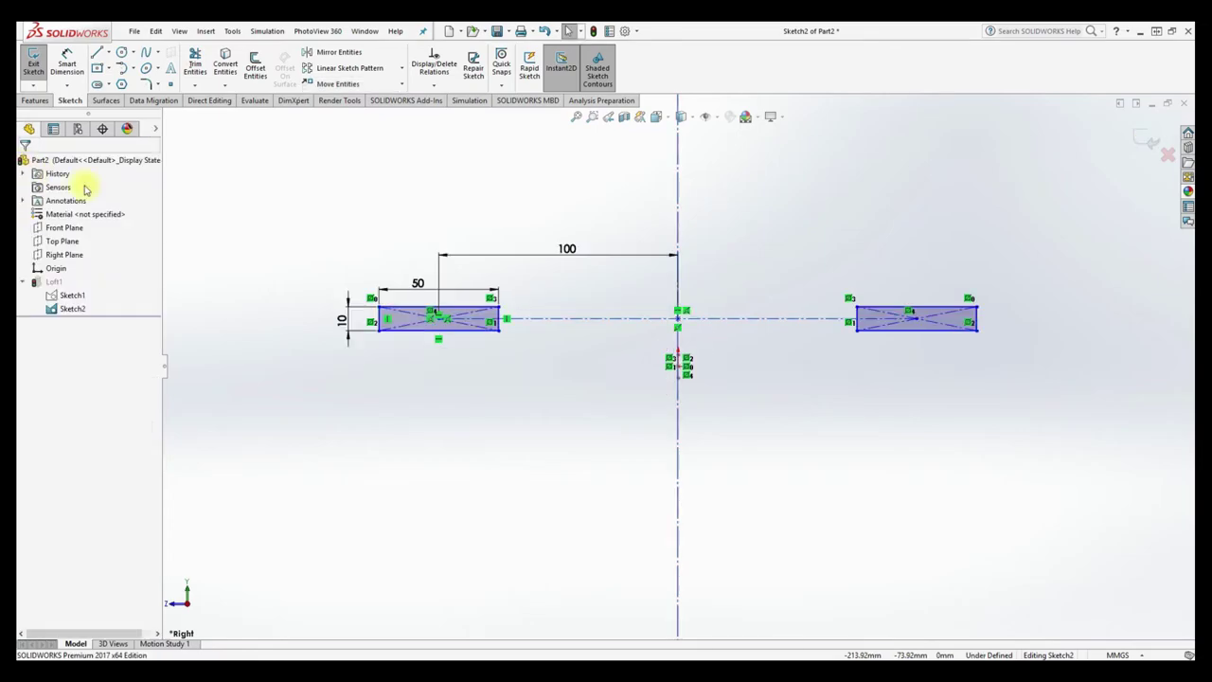
click(1144, 134)
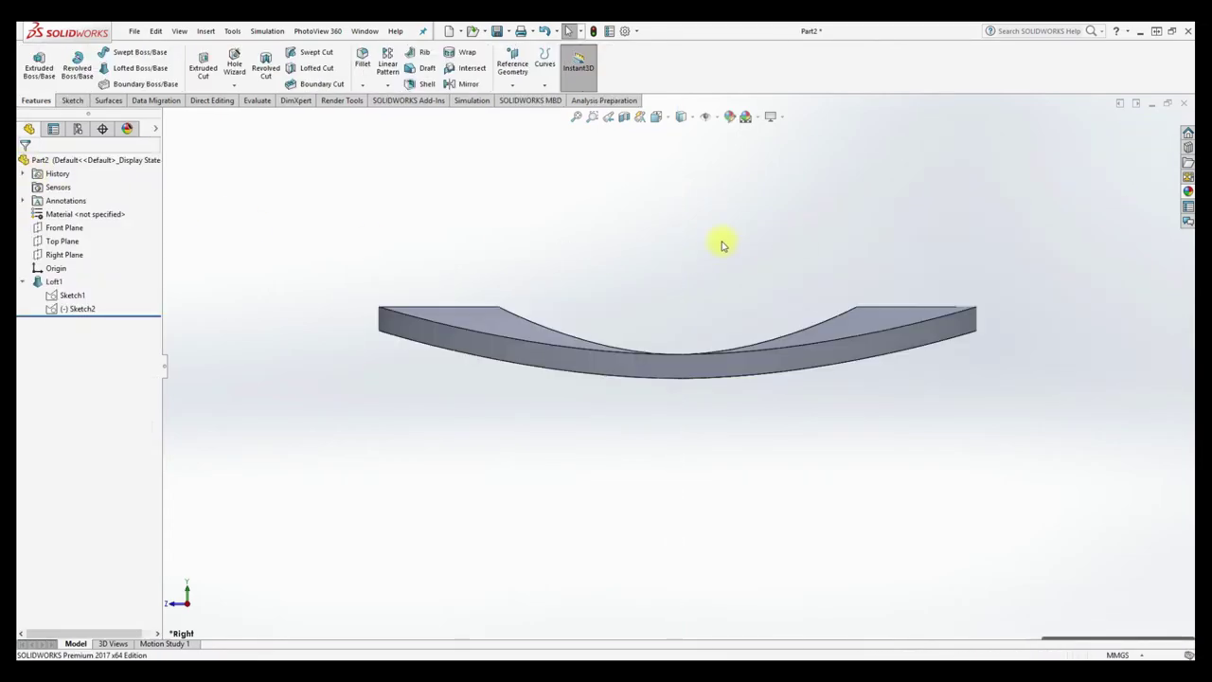
middle_drag(723, 243, 812, 268)
key(space)
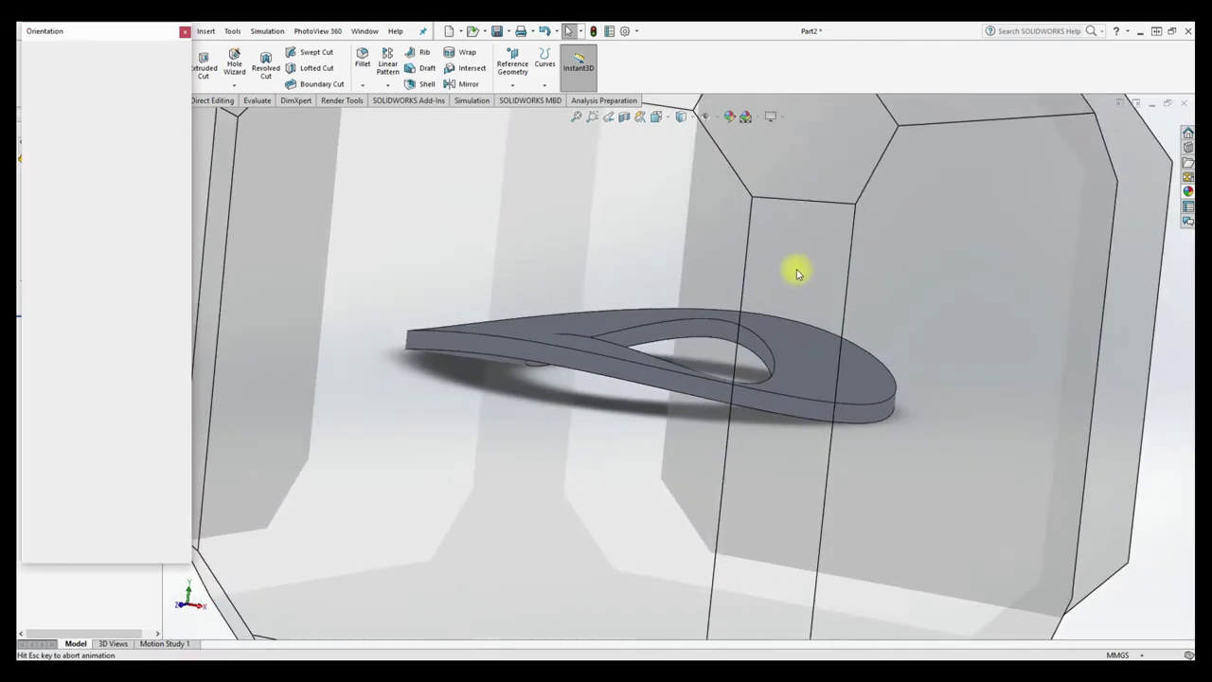
click(590, 303)
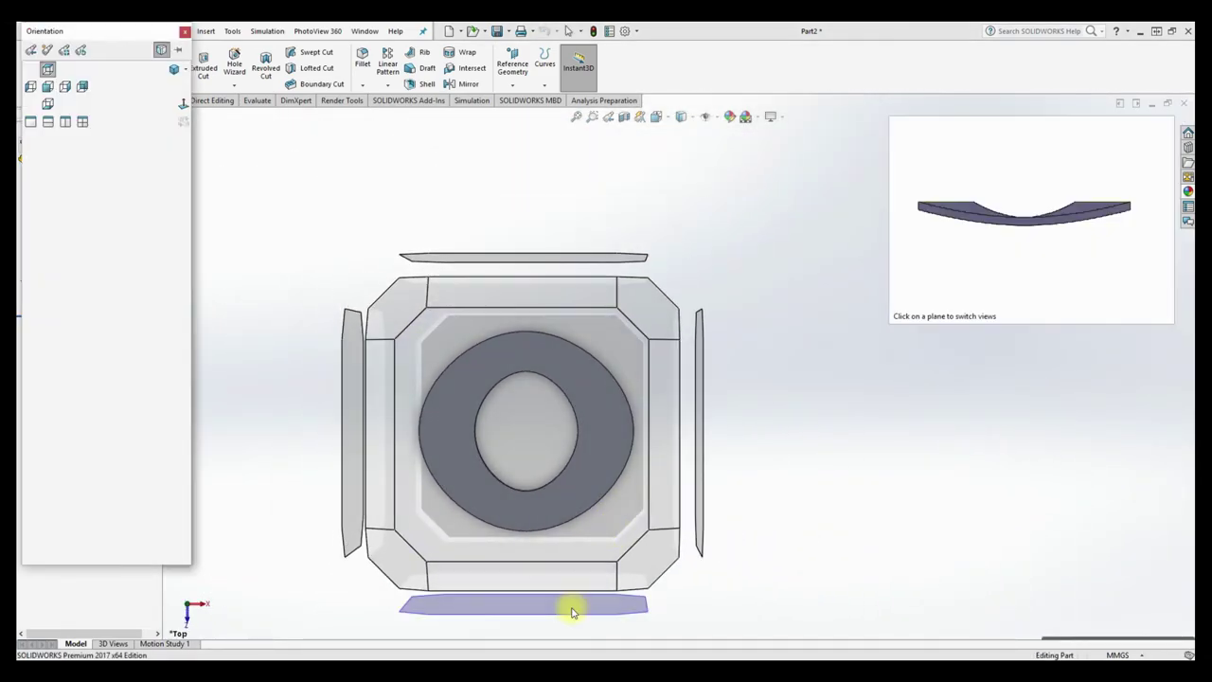
click(572, 612)
key(space)
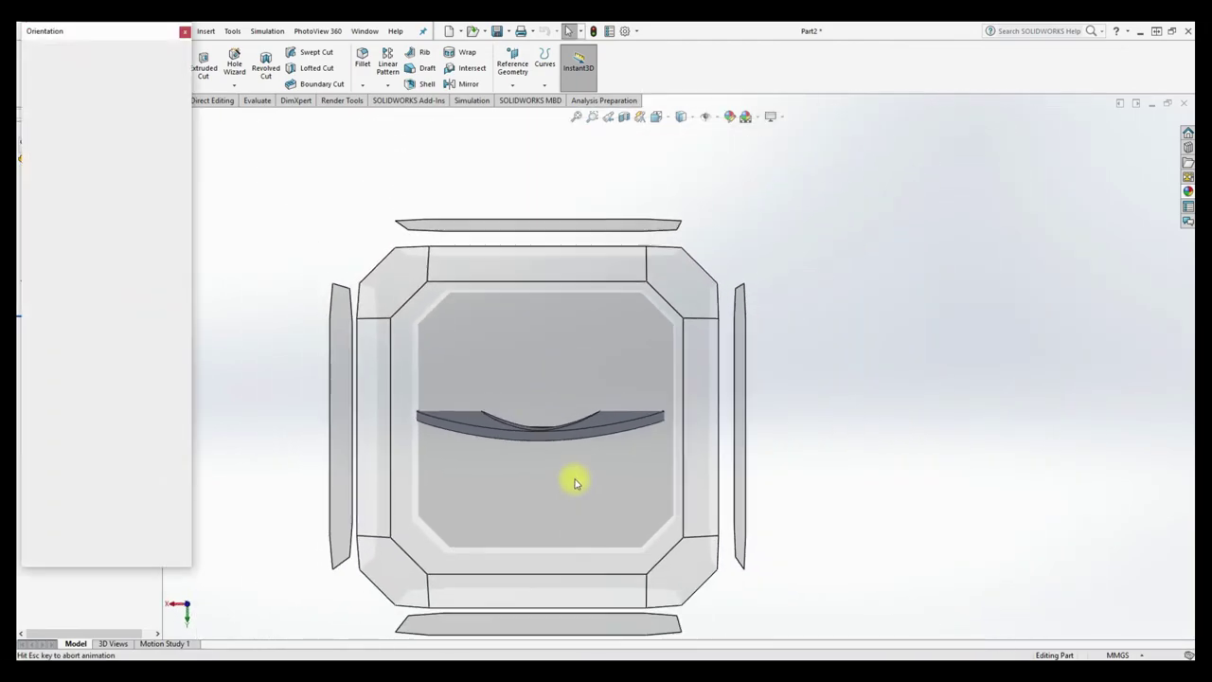
click(410, 303)
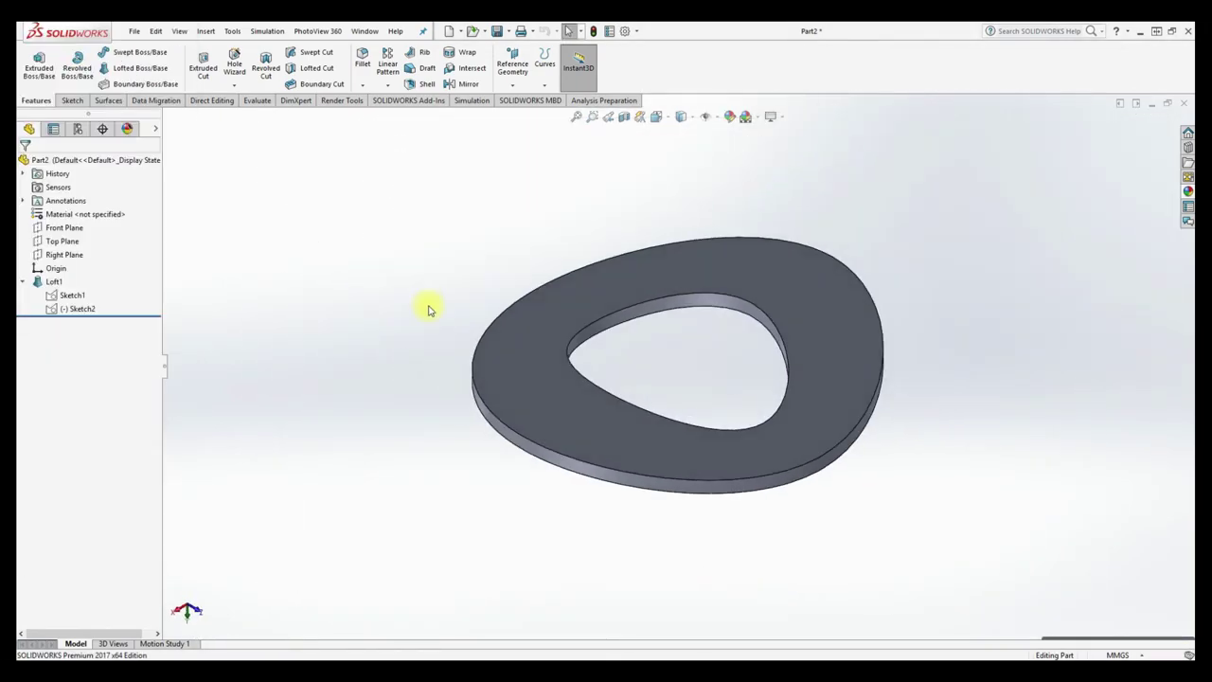
click(84, 308)
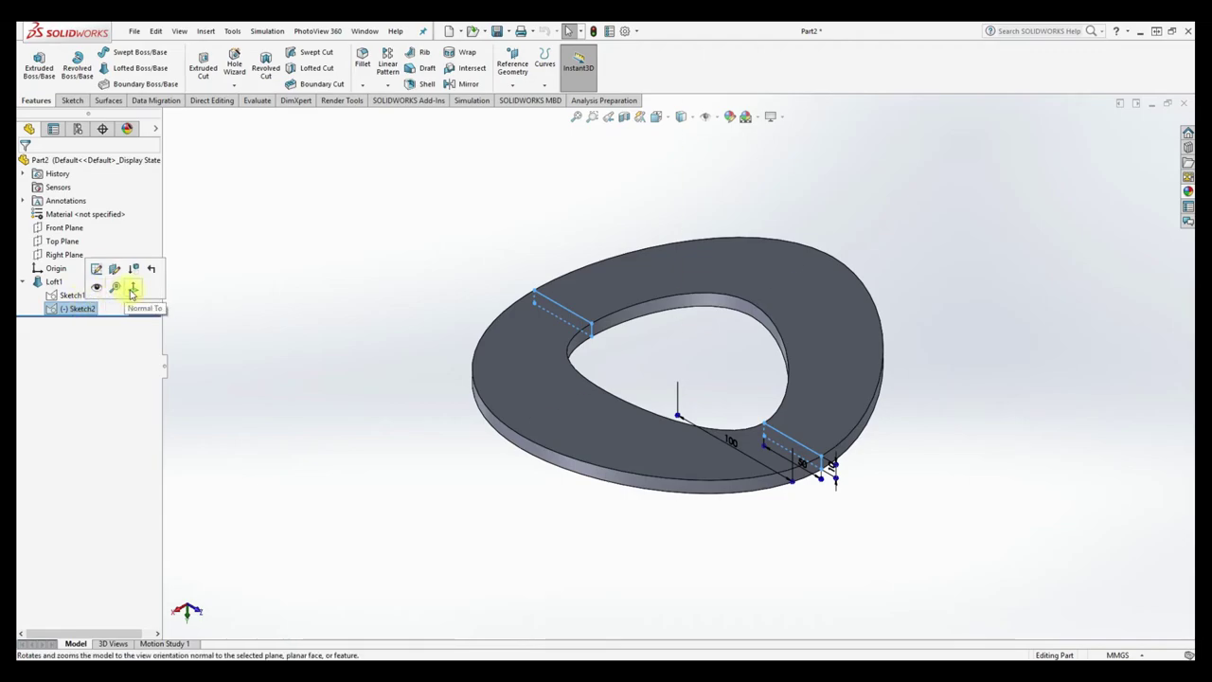
View Sketch2 Normal To and open it for editing.
click(133, 289)
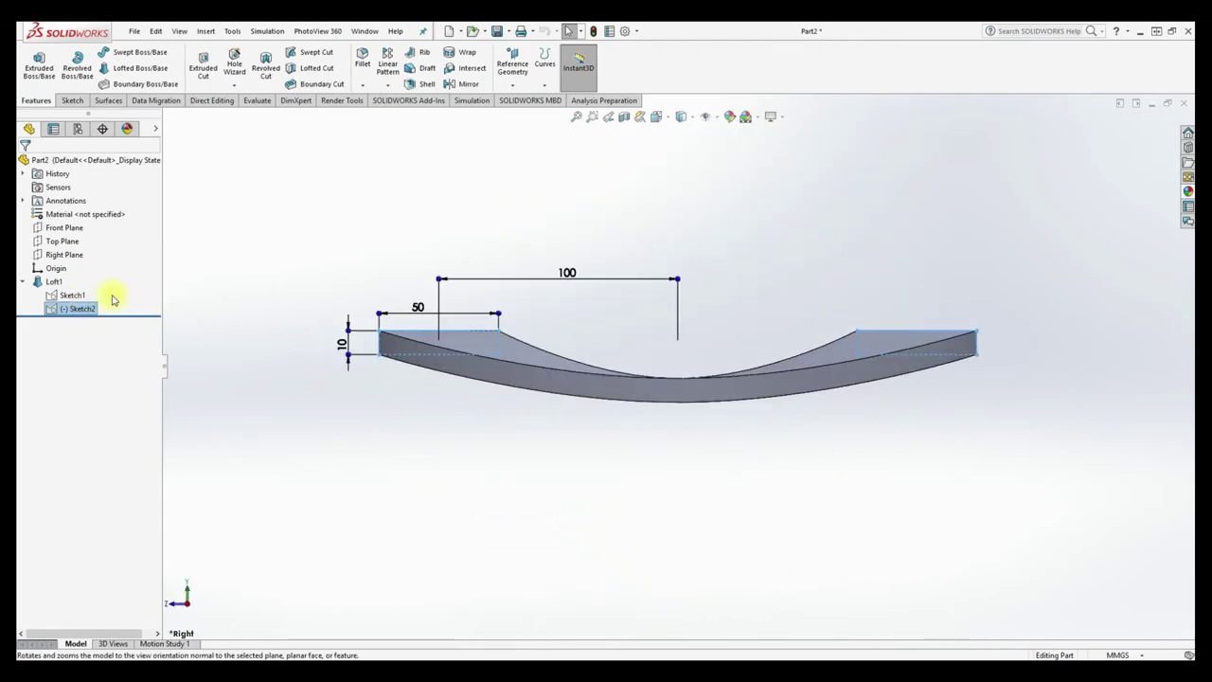
click(69, 310)
click(86, 271)
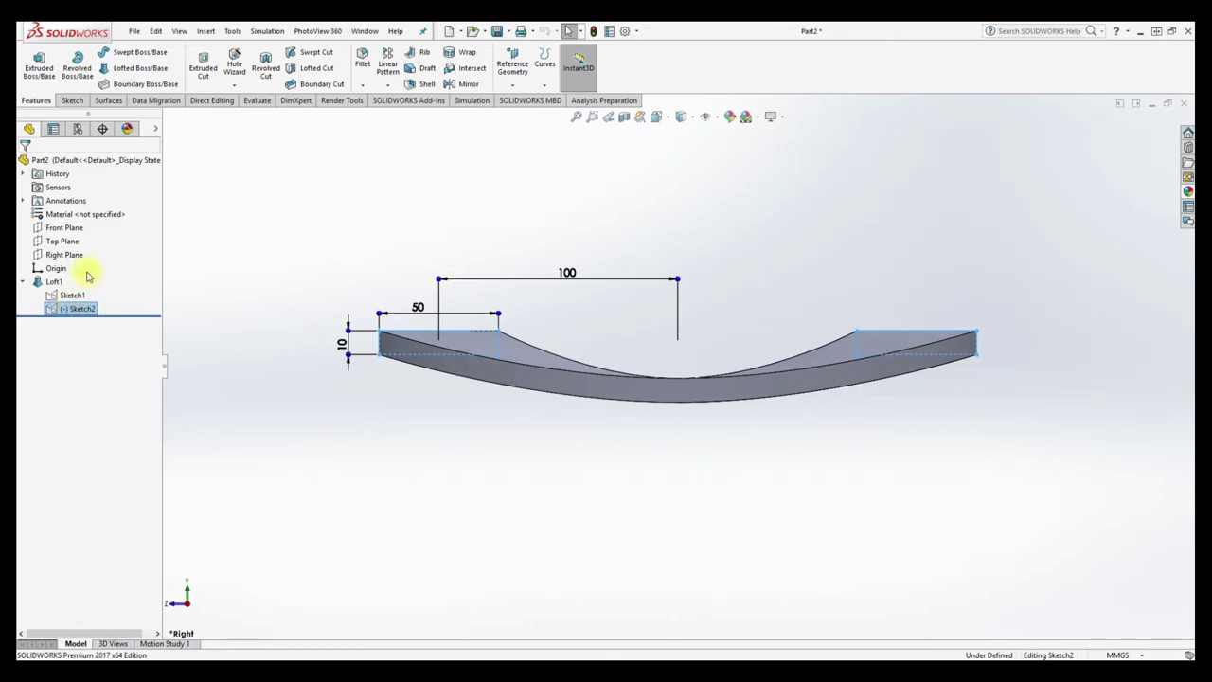
Move all Sketch2 entities down 20 mm (ΔY -20) and exit so Loft1 flattens.
drag(1008, 240, 319, 441)
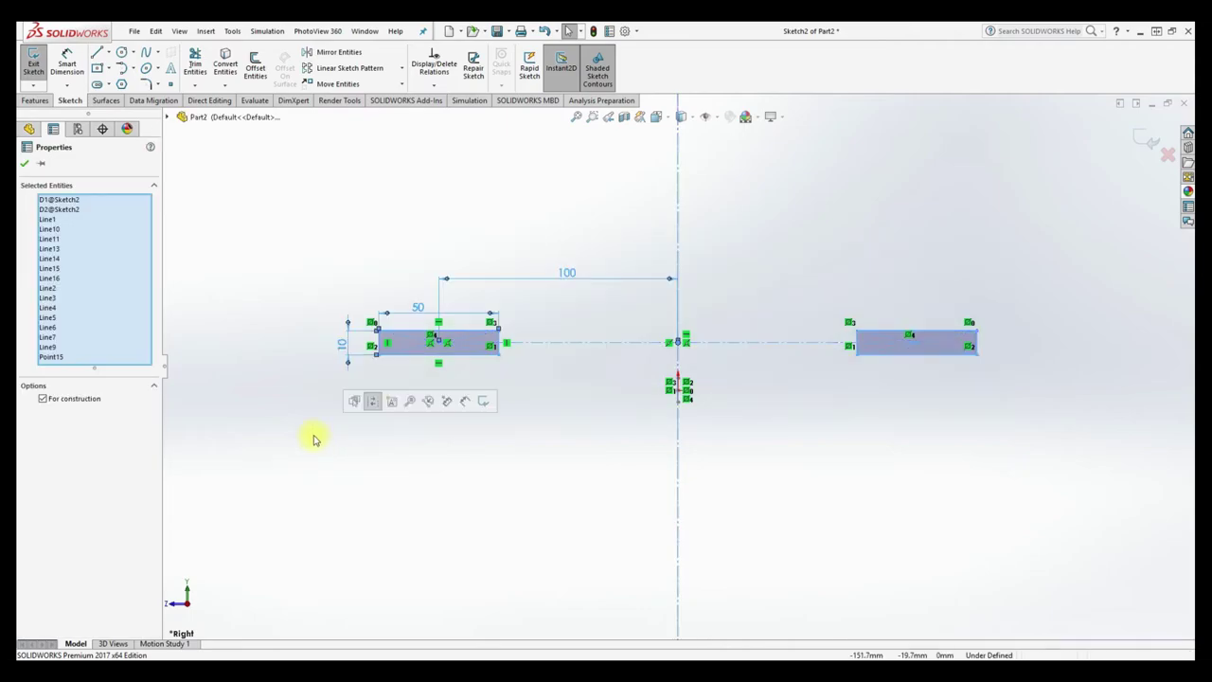
click(336, 84)
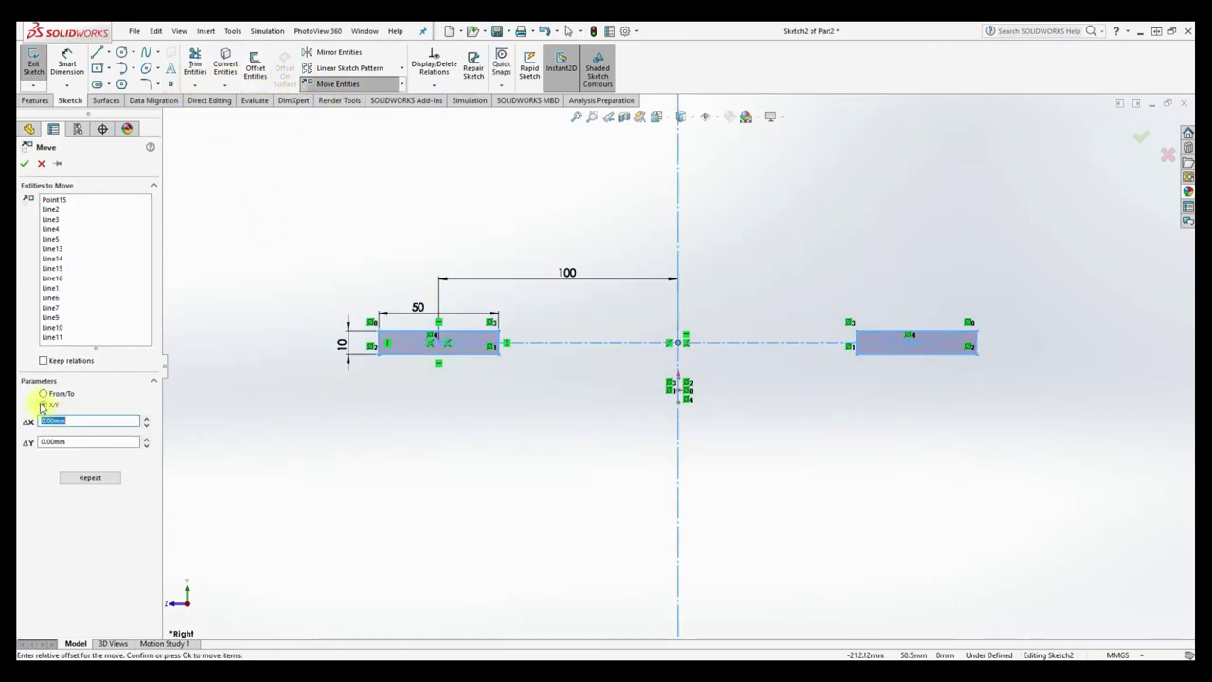
click(147, 445)
click(147, 445)
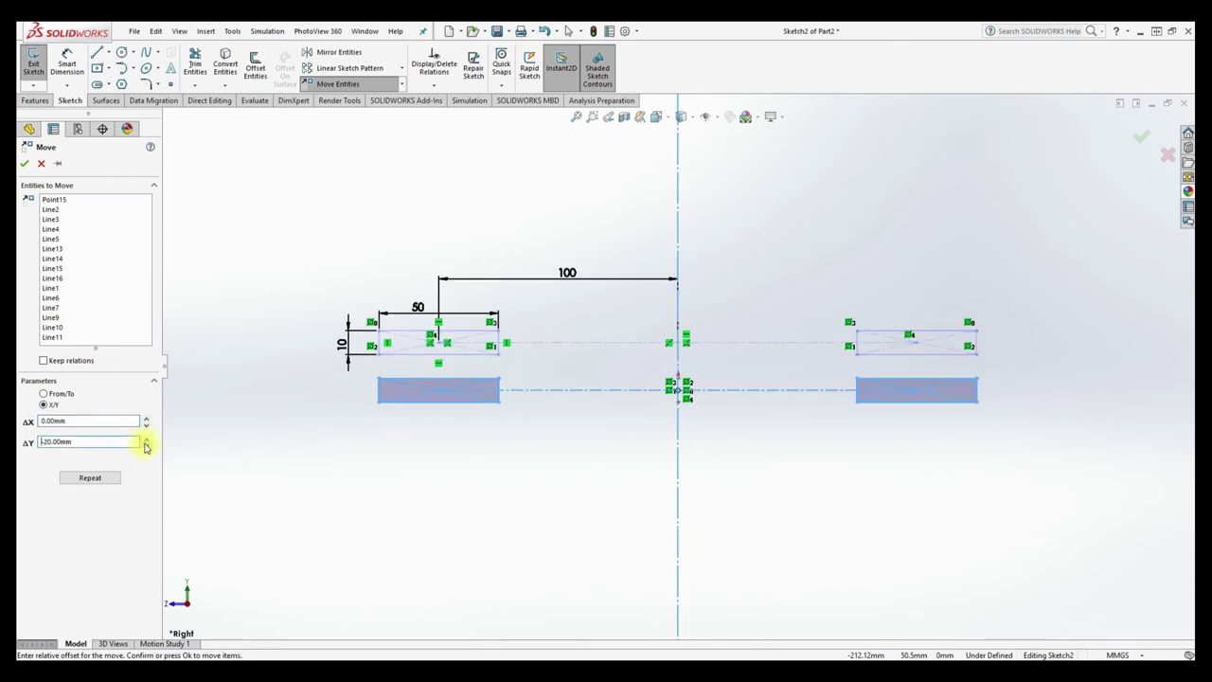
click(26, 164)
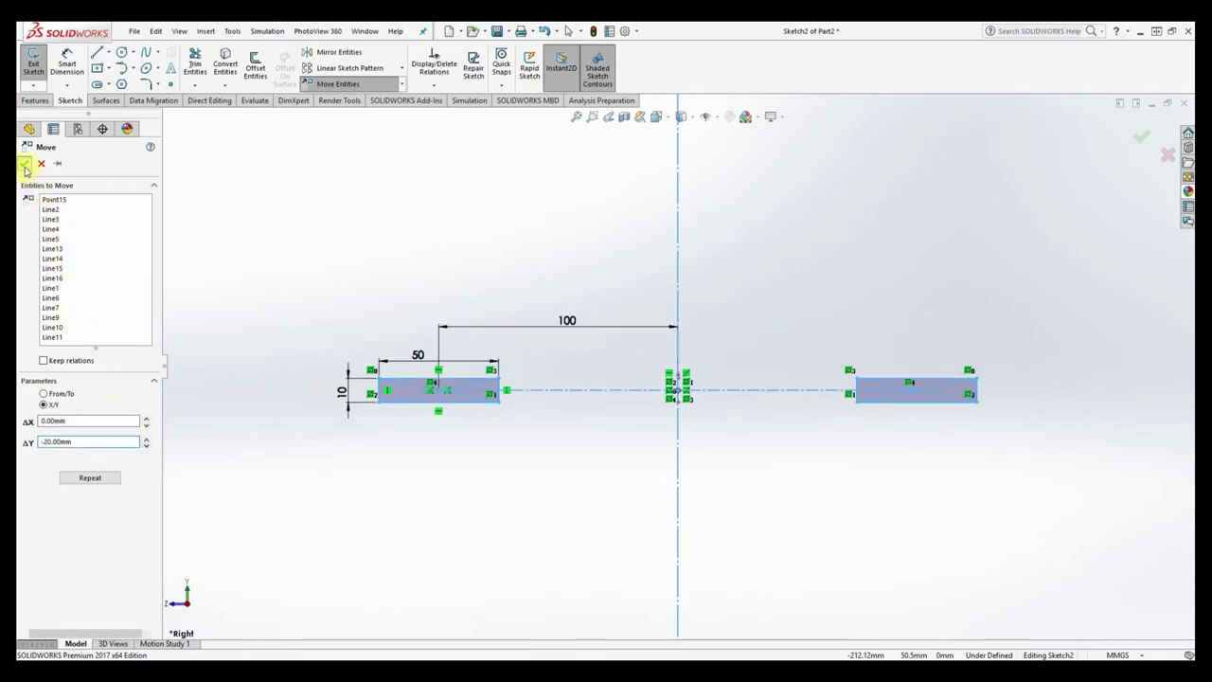
click(1136, 142)
key(space)
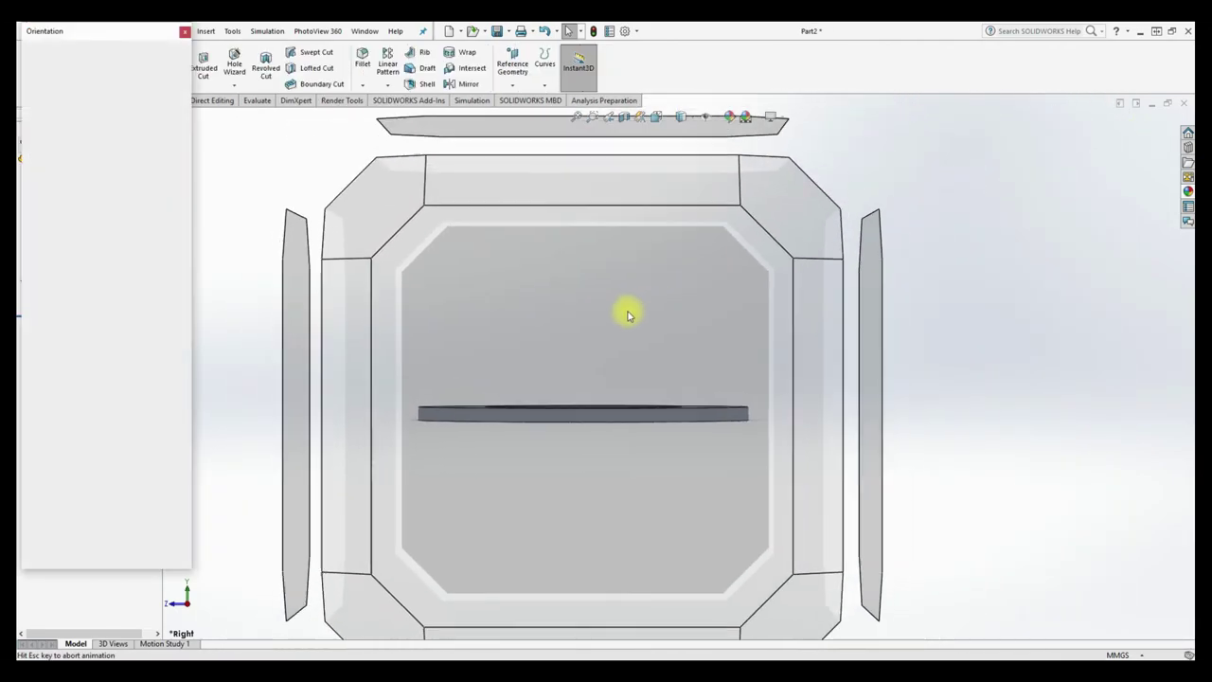
click(387, 308)
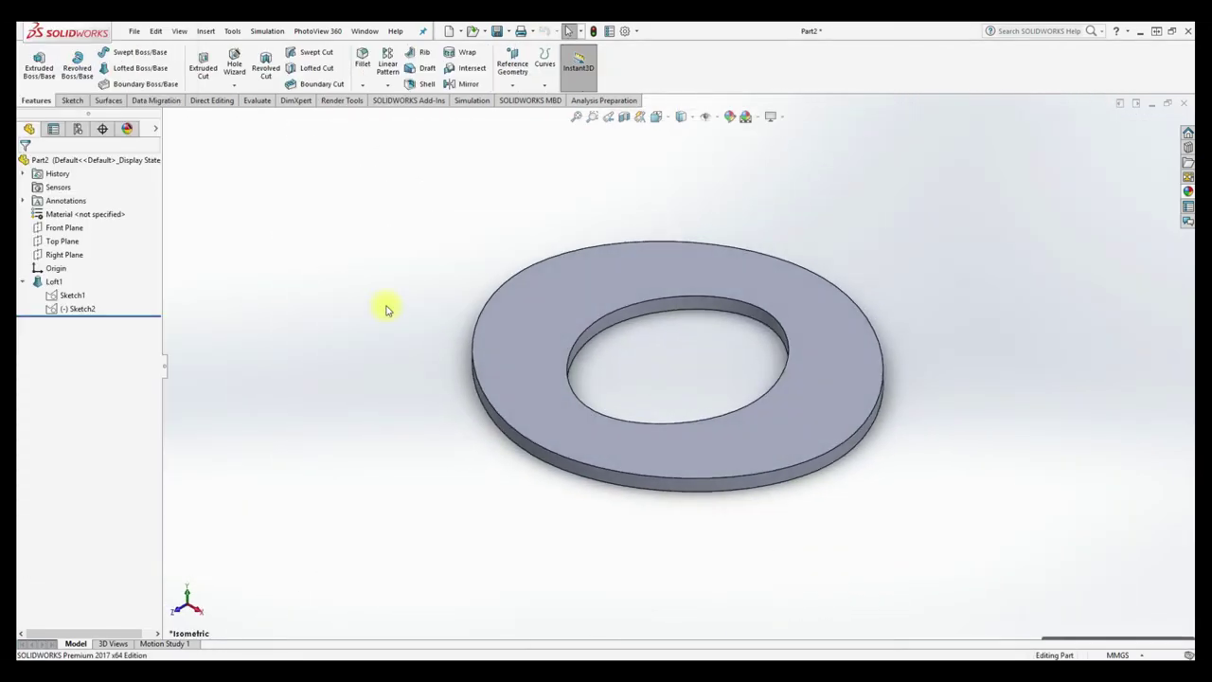
key(space)
click(544, 354)
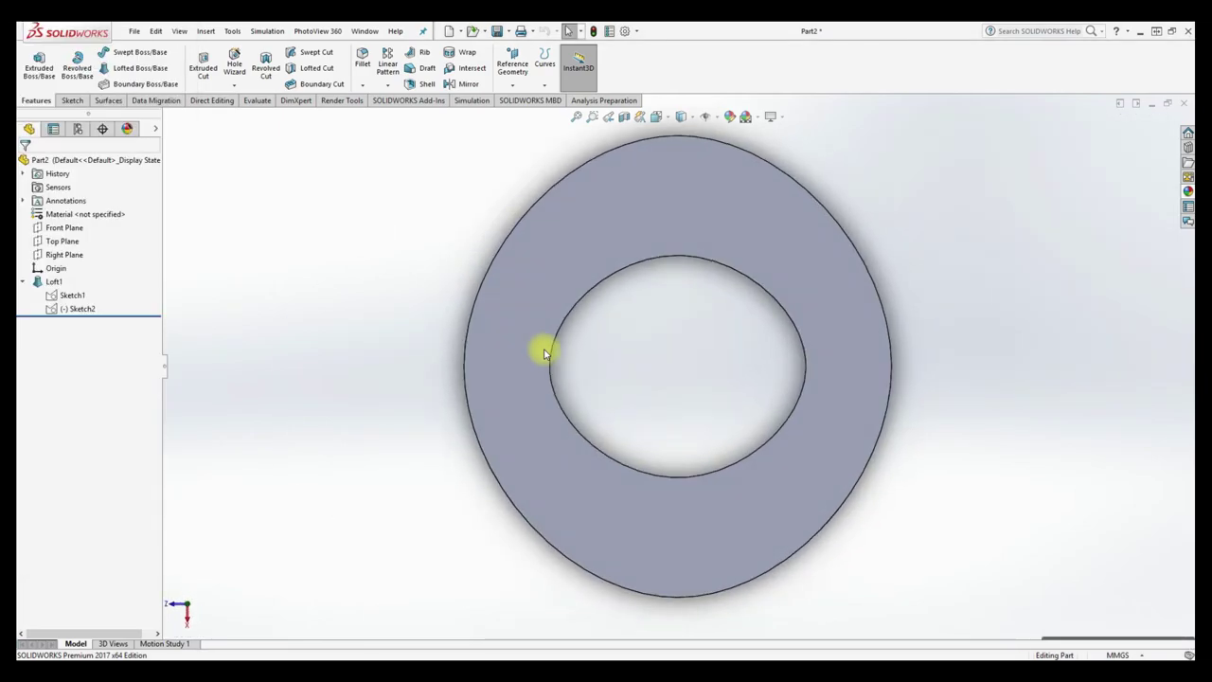
key(space)
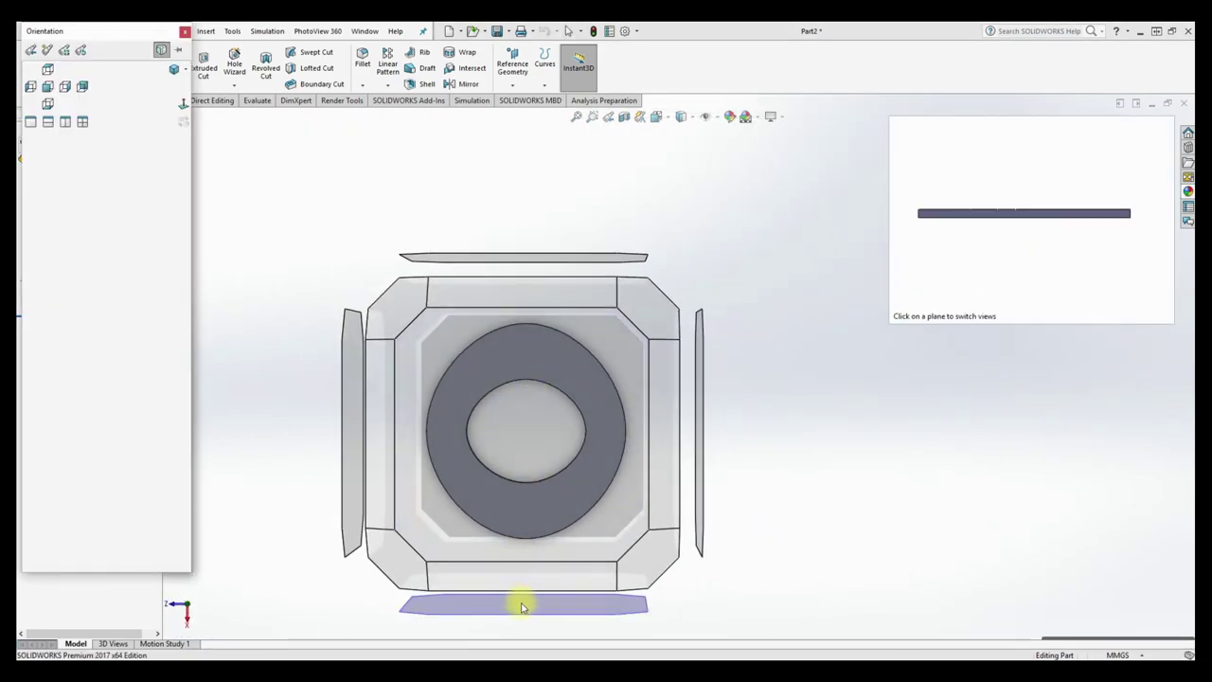
click(522, 603)
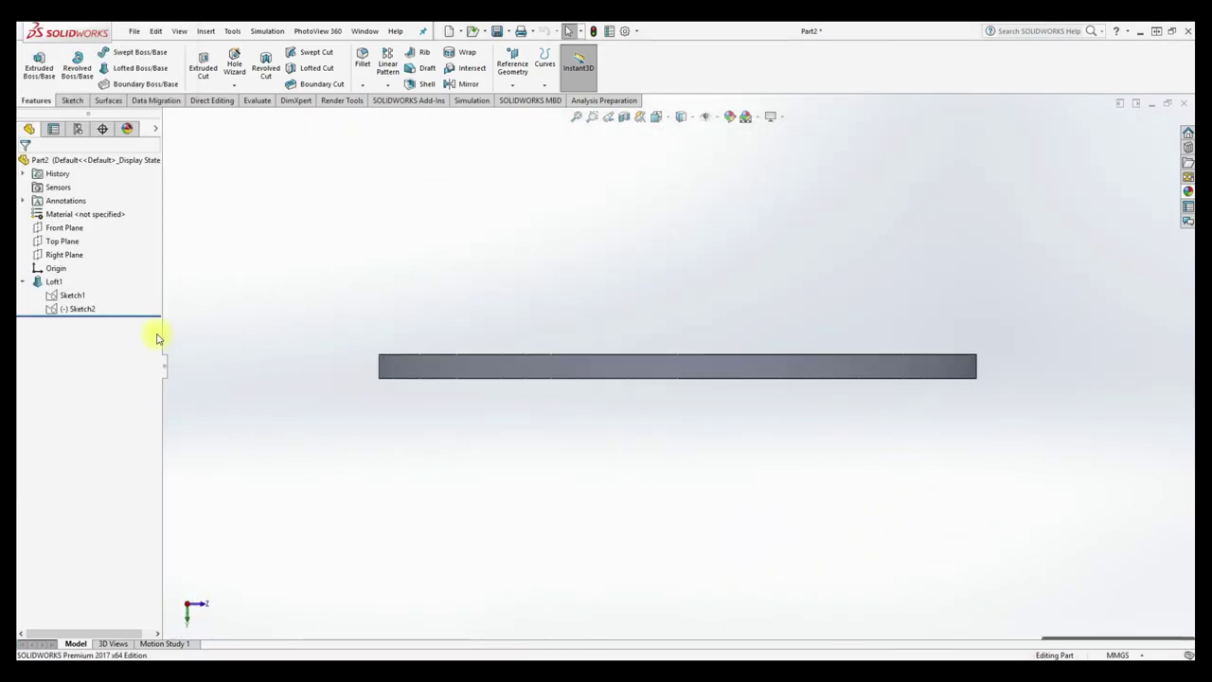
click(74, 296)
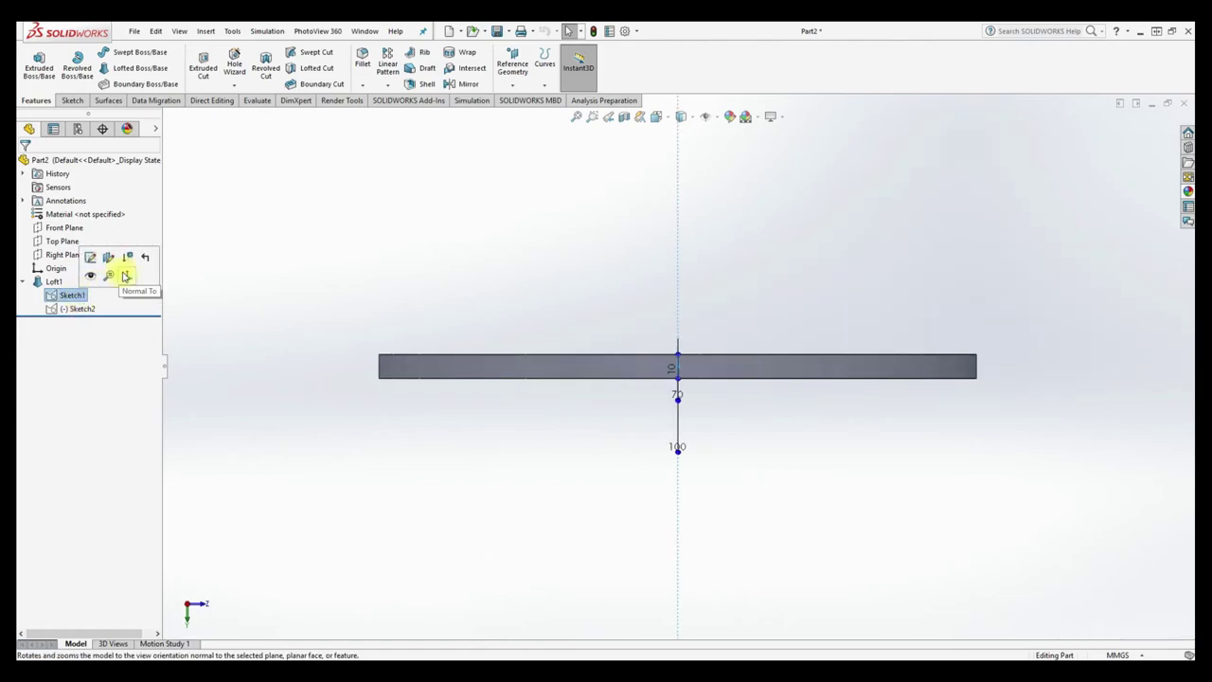
View Sketch1 Normal To and open it for editing.
click(129, 277)
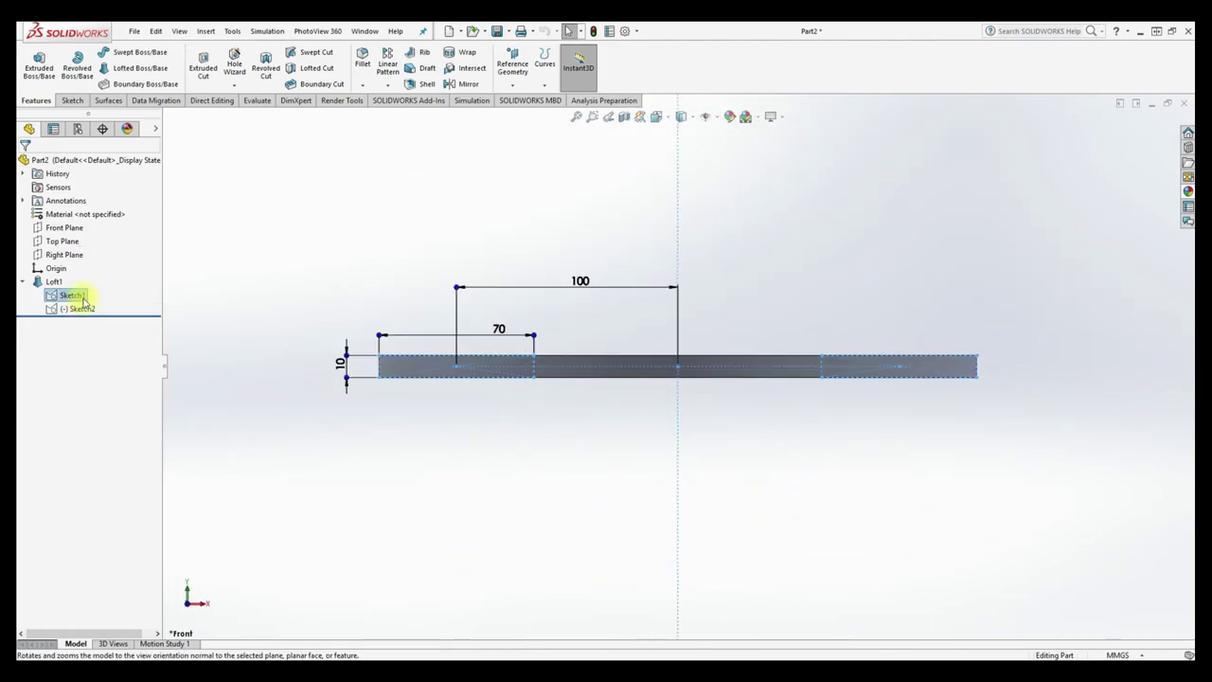
click(83, 302)
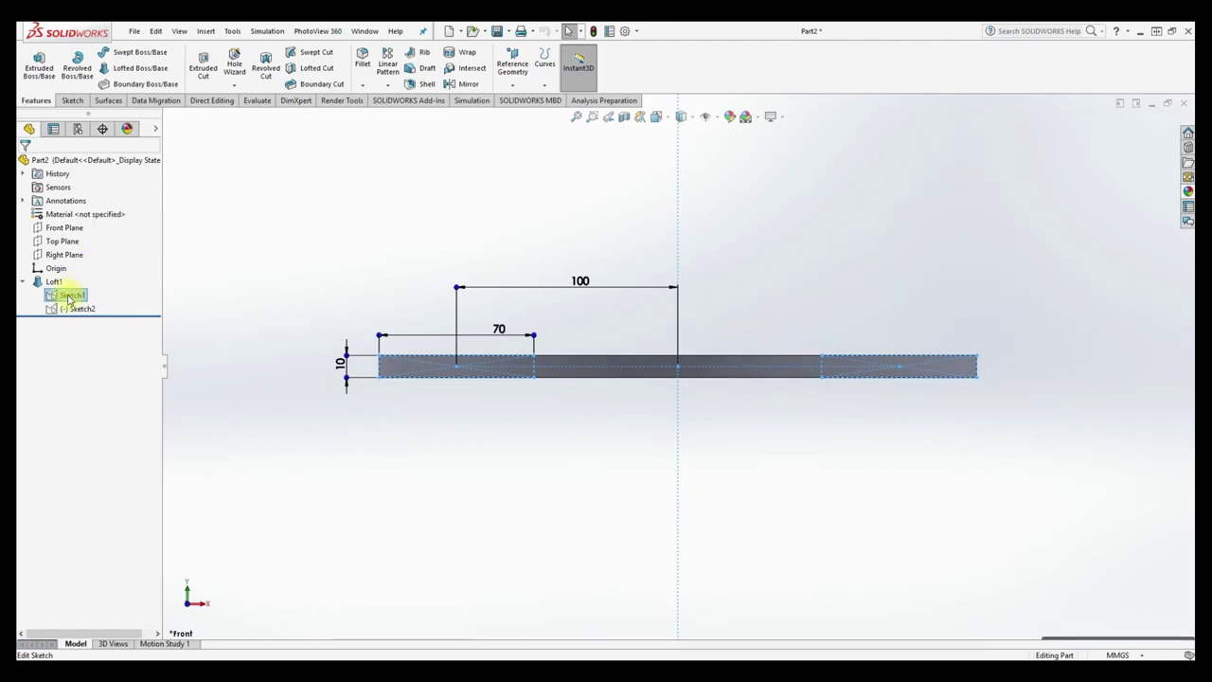
right_click(68, 299)
click(87, 260)
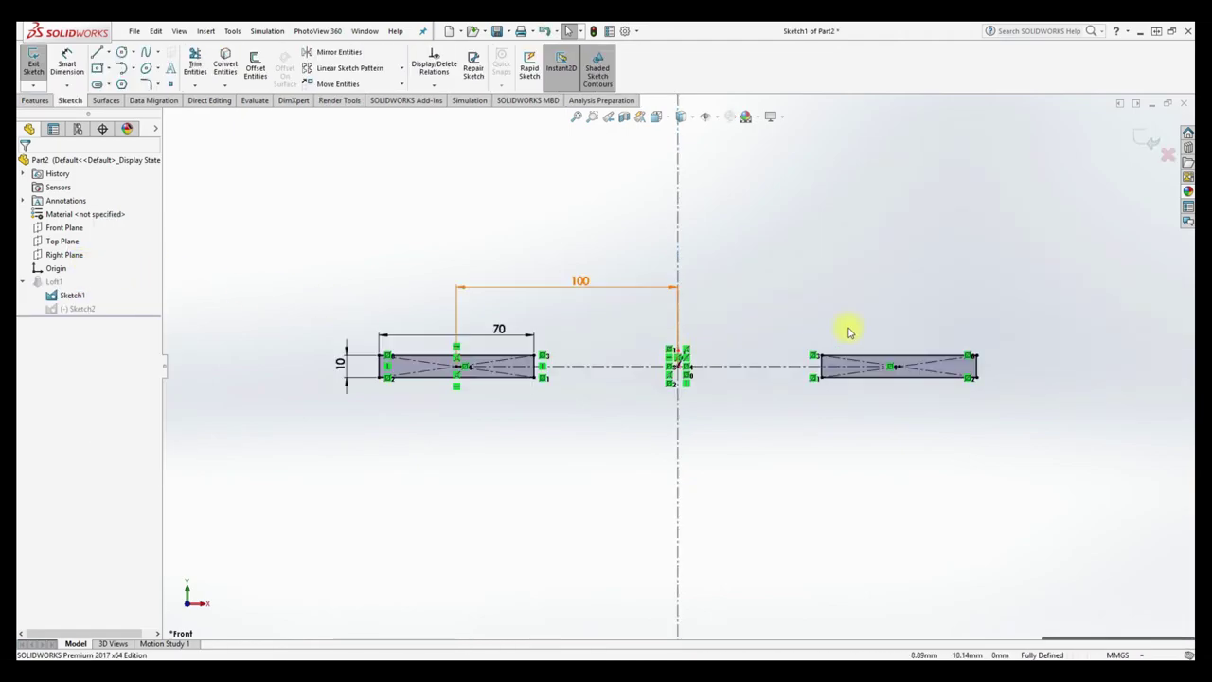
Move all Sketch1 rectangles up 20 mm (ΔY 20) and exit to rebuild Loft1.
drag(1042, 264, 320, 446)
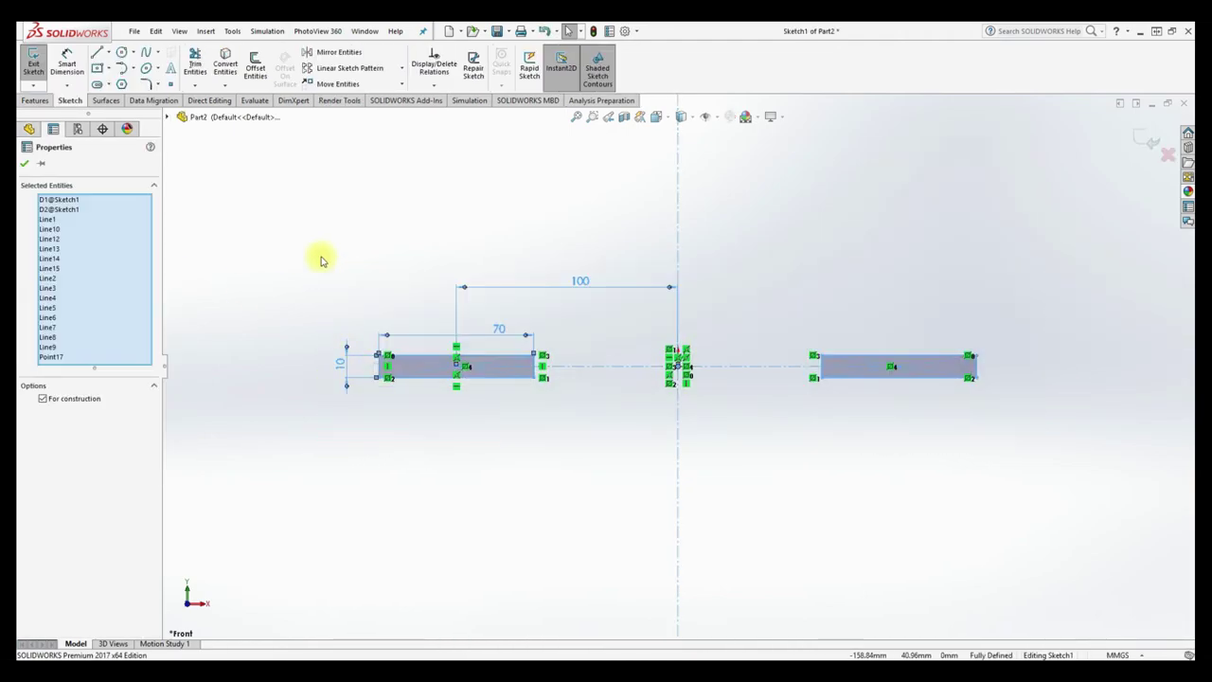
click(320, 83)
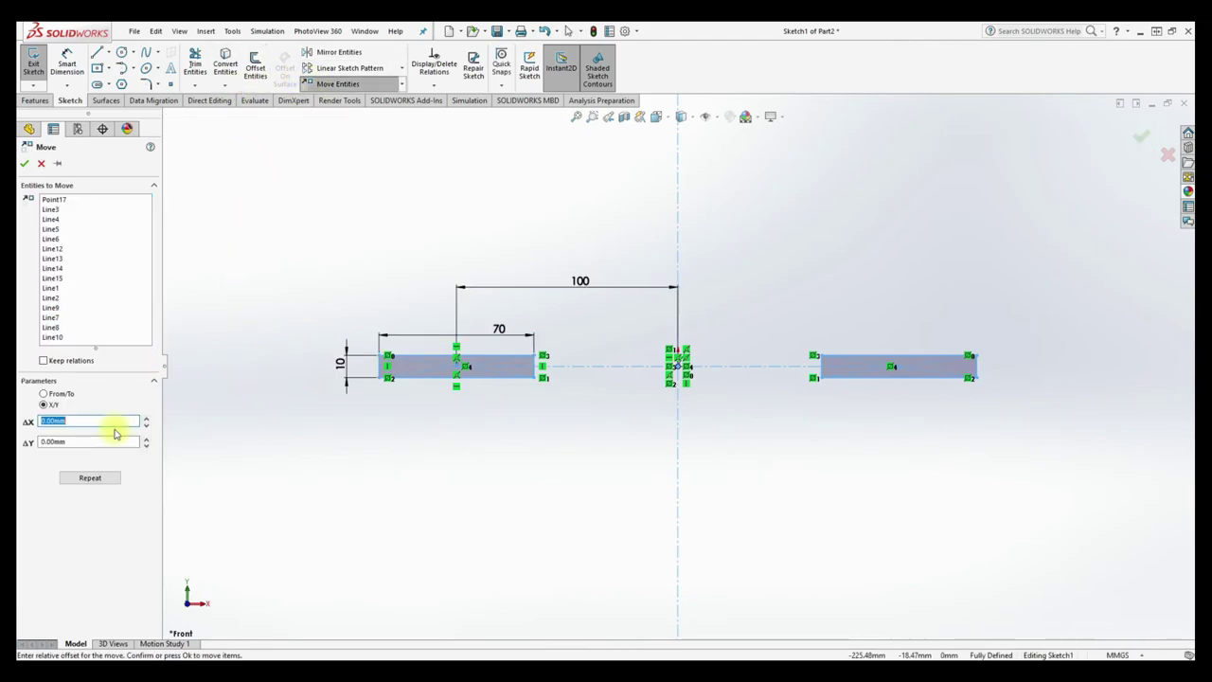
click(188, 593)
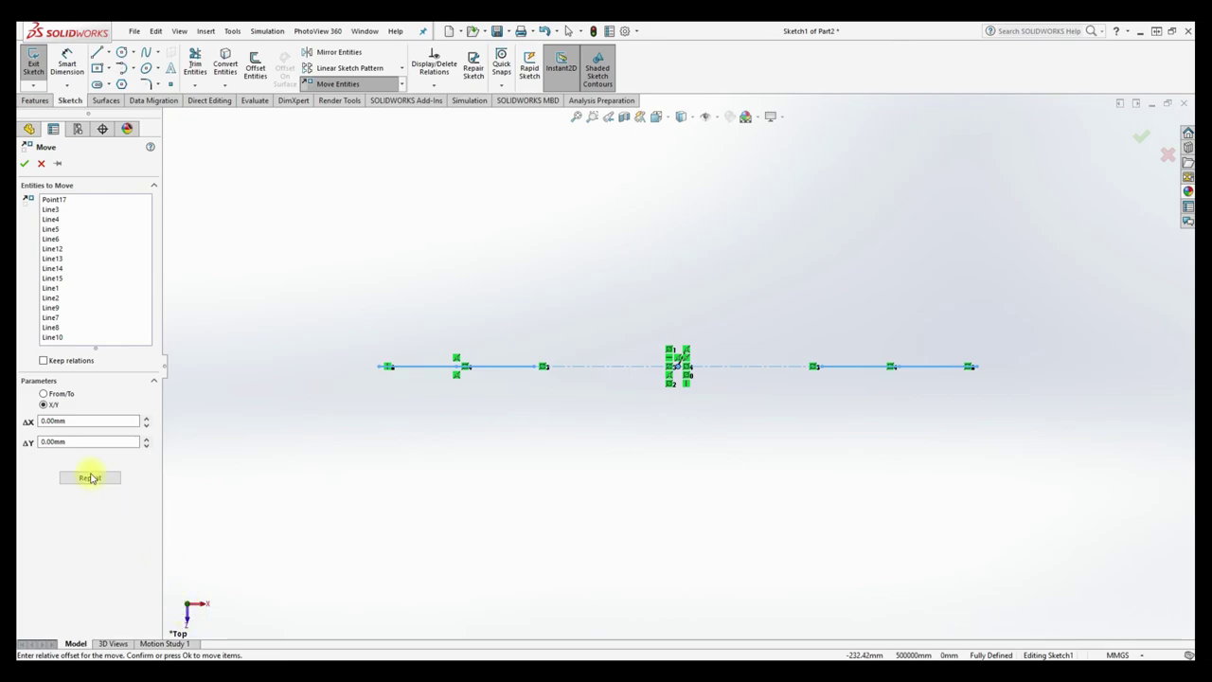
click(187, 621)
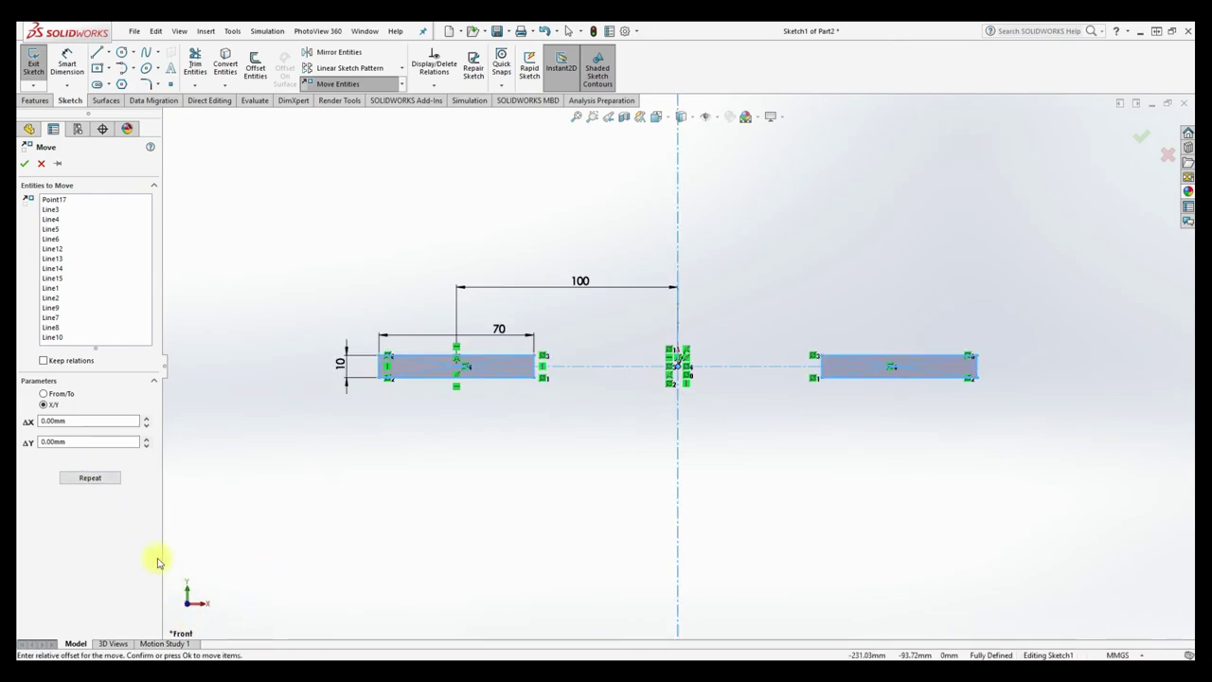
click(146, 438)
click(145, 439)
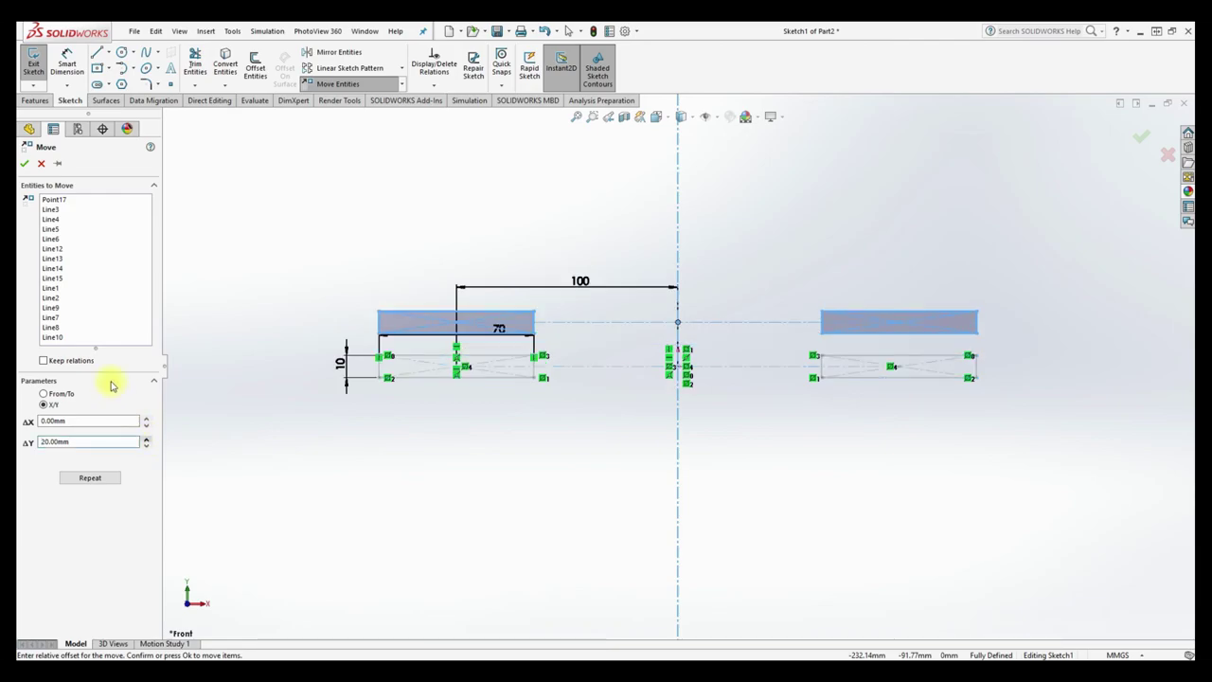
click(25, 165)
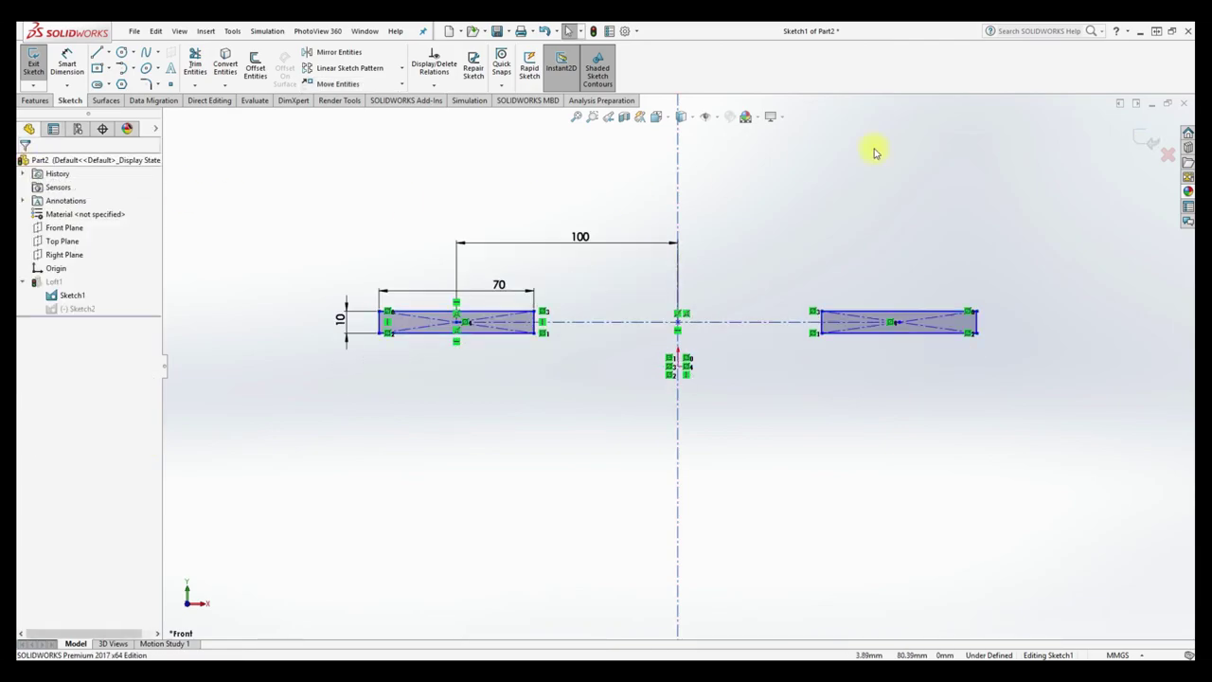
click(1131, 140)
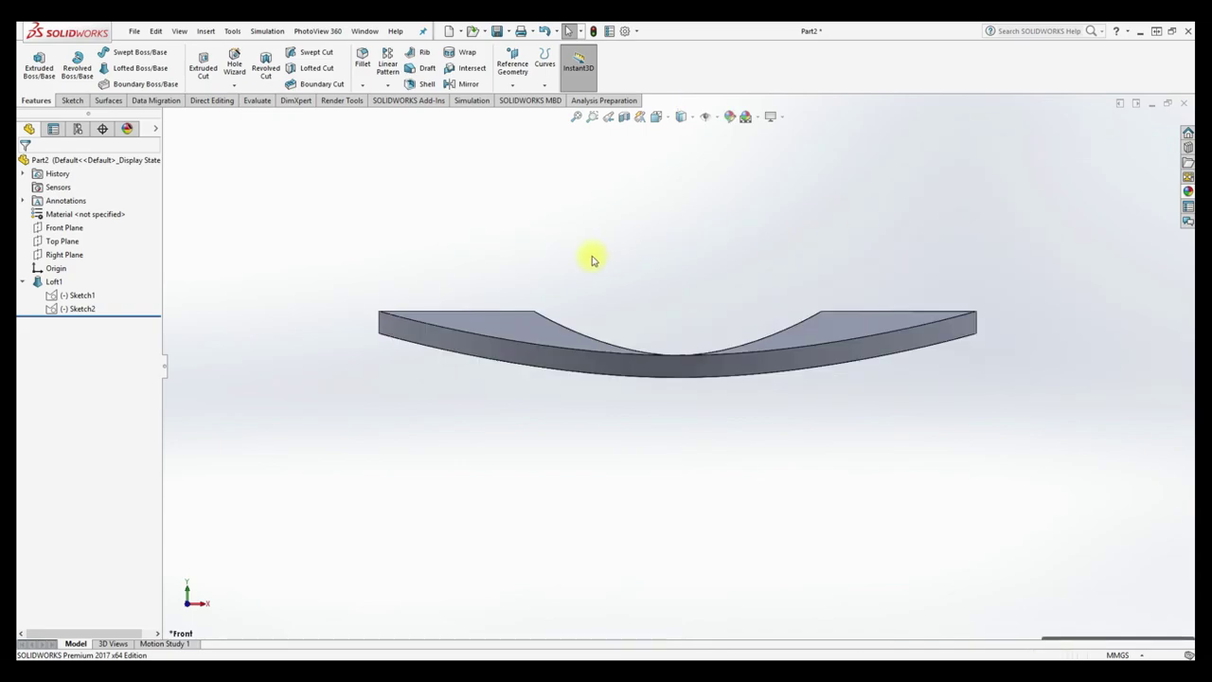
middle_drag(592, 260, 662, 303)
key(space)
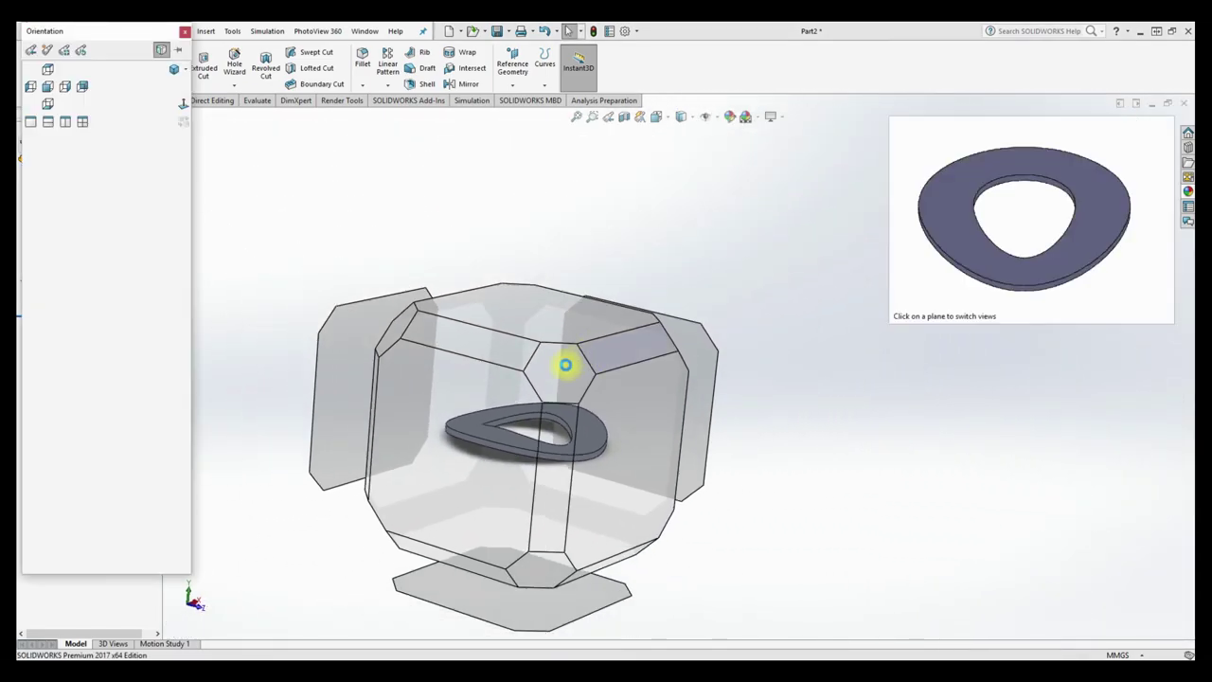
click(565, 365)
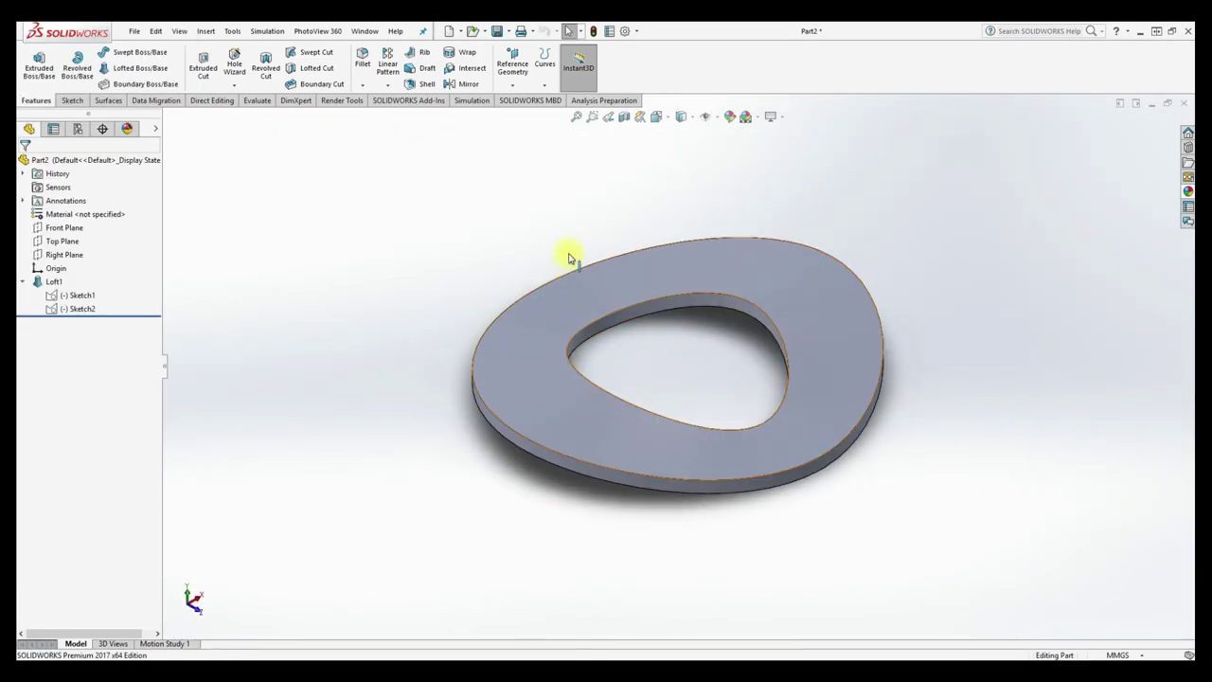